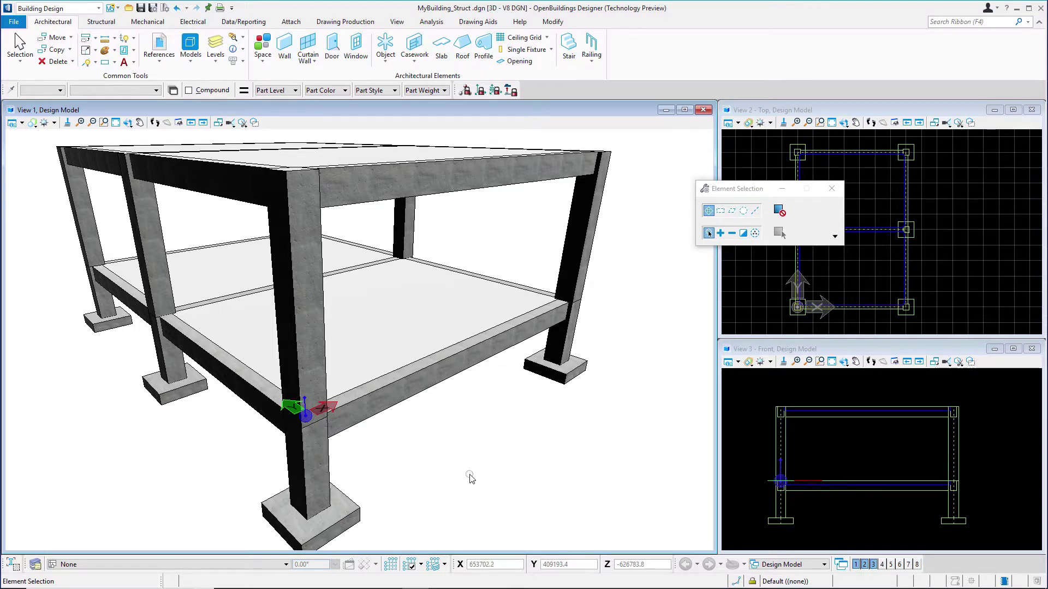
Step: Publish the model as a single i-model package named MyBuilding_Struct in the 4D Construction folder, with intermediate files removed
{"action": "left_click", "coordinate": [14, 22]}
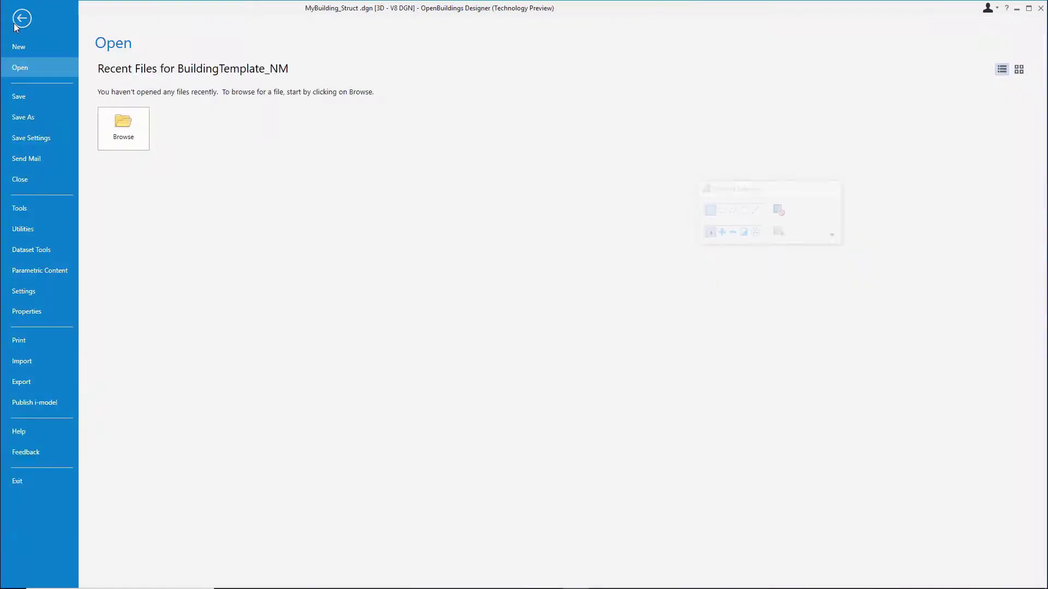
{"action": "left_click", "coordinate": [38, 406]}
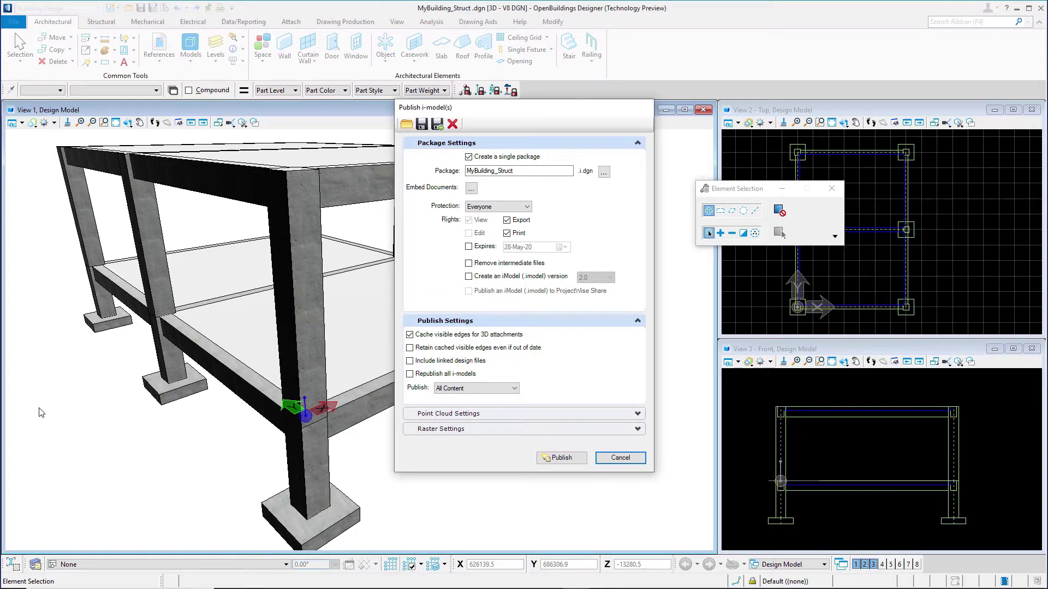
{"action": "left_click", "coordinate": [604, 173]}
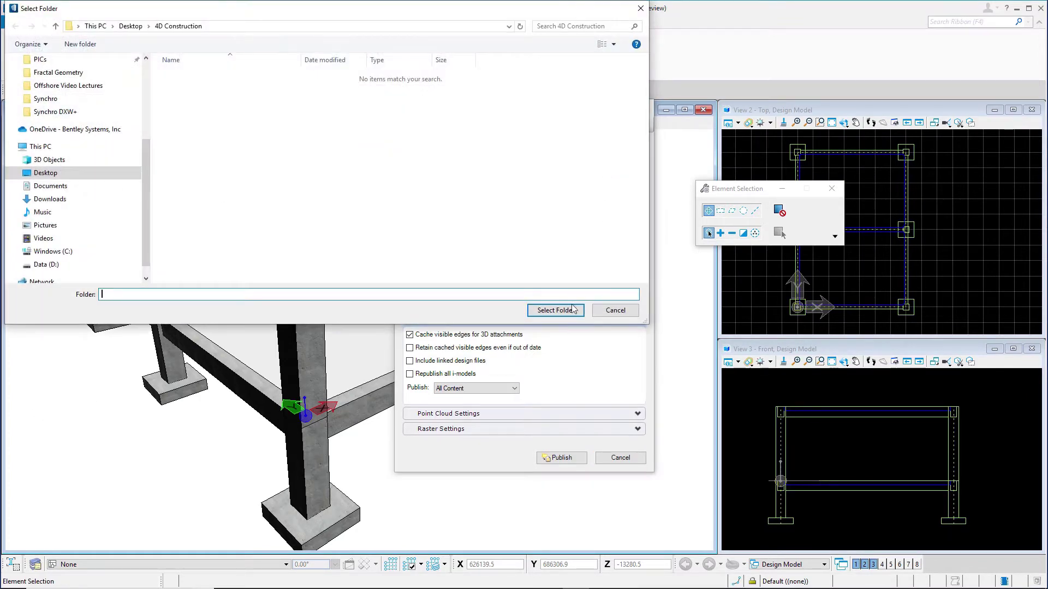
{"action": "left_click", "coordinate": [573, 309]}
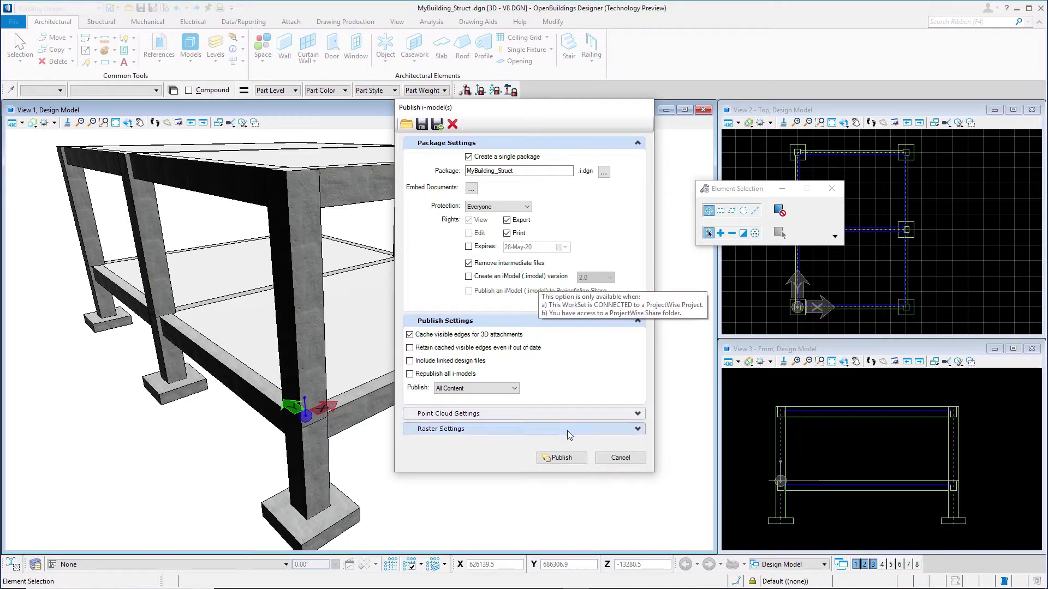
{"action": "left_click", "coordinate": [571, 458]}
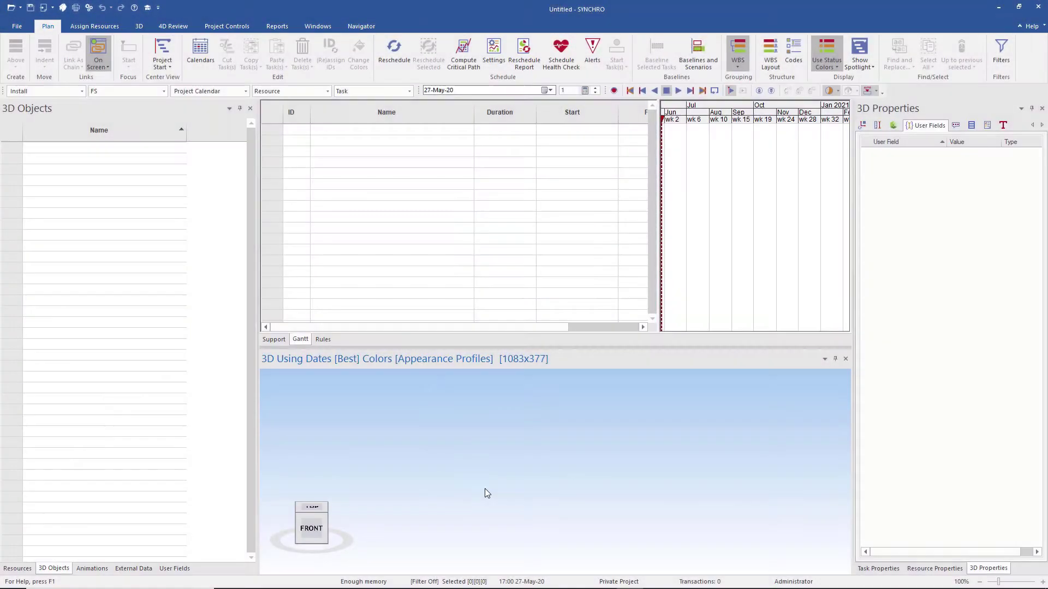
Step: Switch to SYNCHRO and import the published MyBuilding_Struct .i.dgn from the 4D Construction folder as 3D, without translation or scaling
{"action": "left_click", "coordinate": [16, 26]}
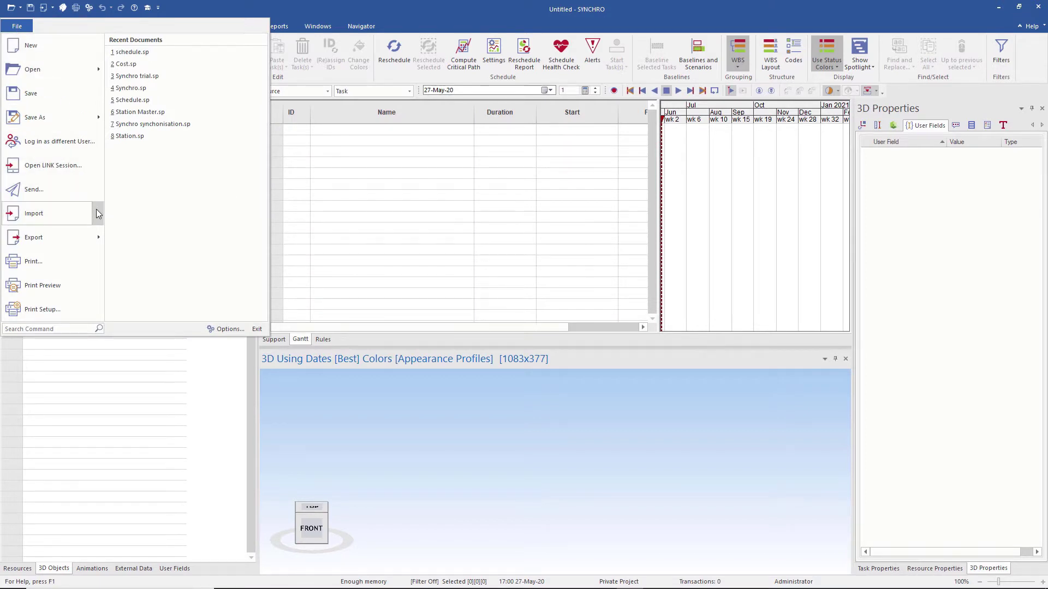
{"action": "mouse_move", "coordinate": [97, 210]}
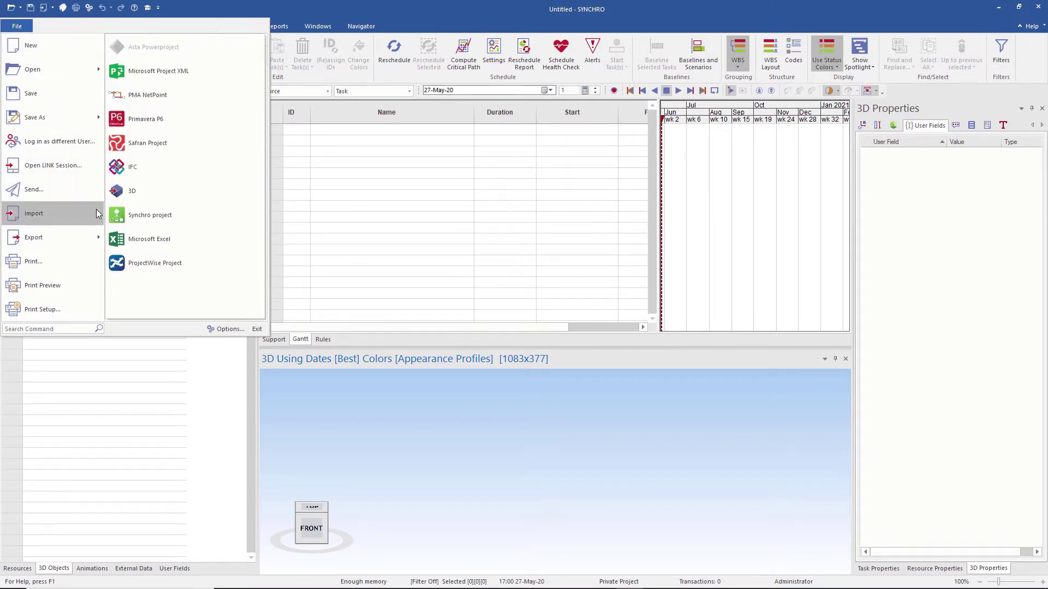
{"action": "left_click", "coordinate": [131, 192]}
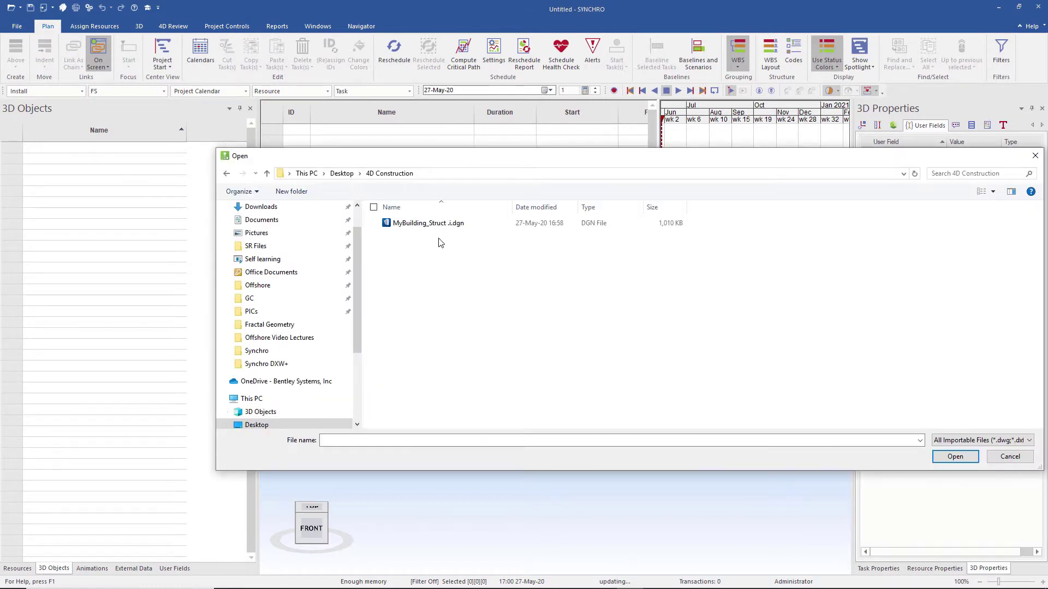
{"action": "left_click", "coordinate": [455, 224]}
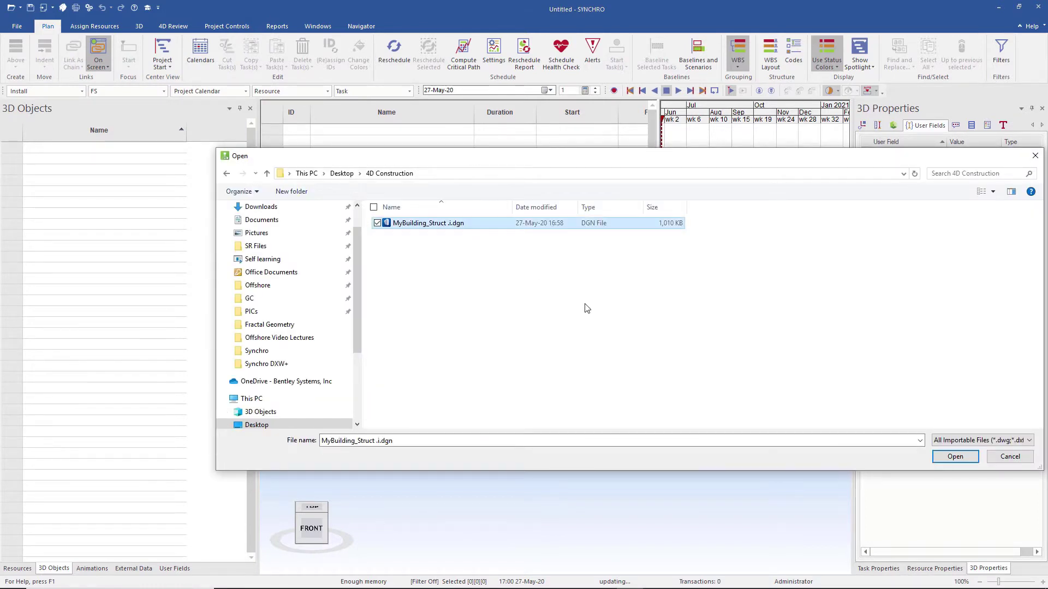
{"action": "left_click", "coordinate": [964, 459]}
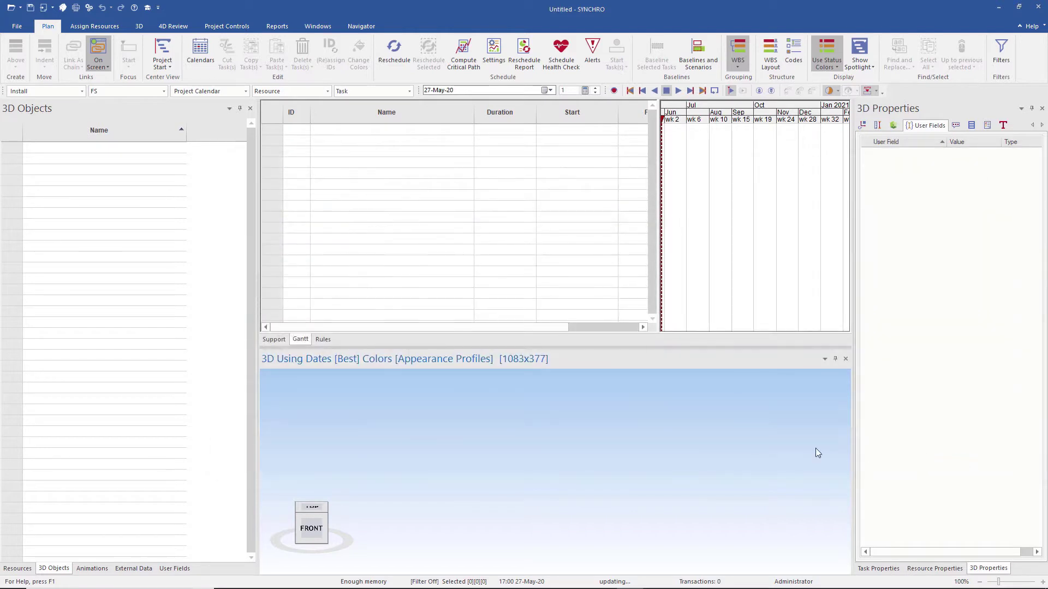
{"action": "left_click", "coordinate": [476, 436]}
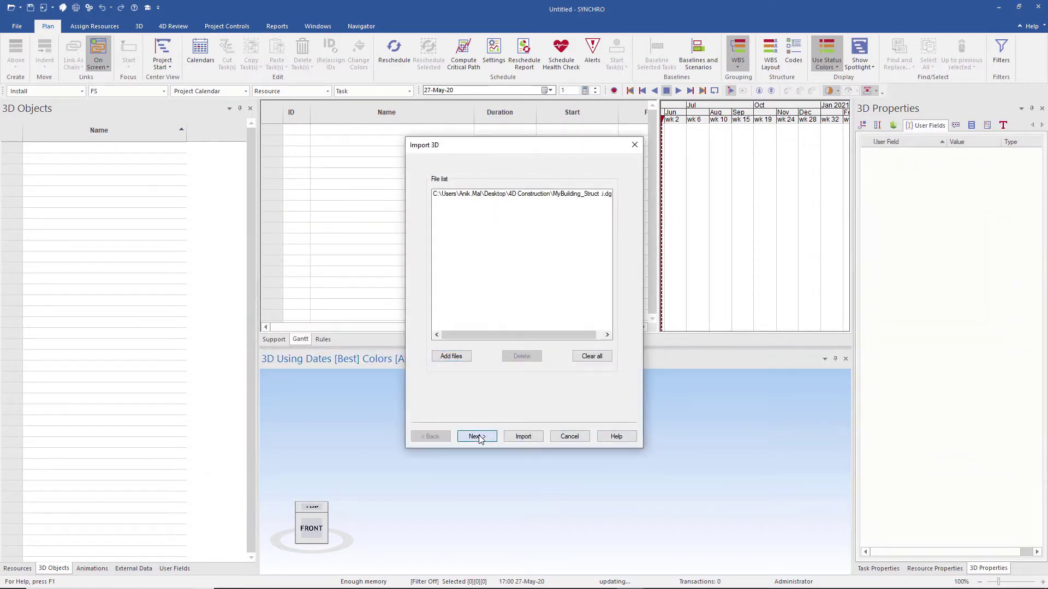
{"action": "left_click", "coordinate": [476, 436]}
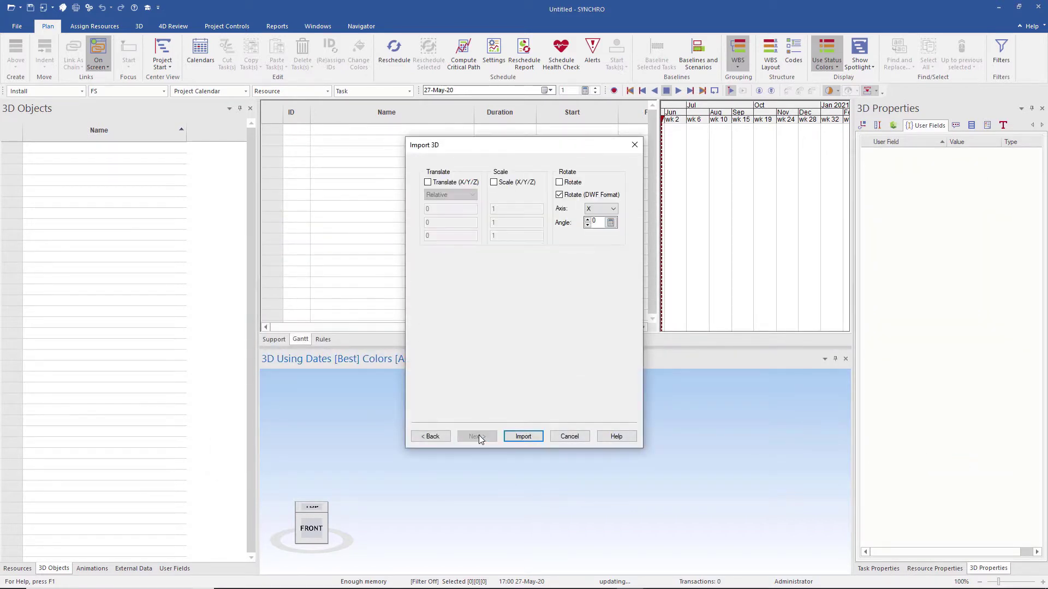
{"action": "left_click", "coordinate": [524, 436]}
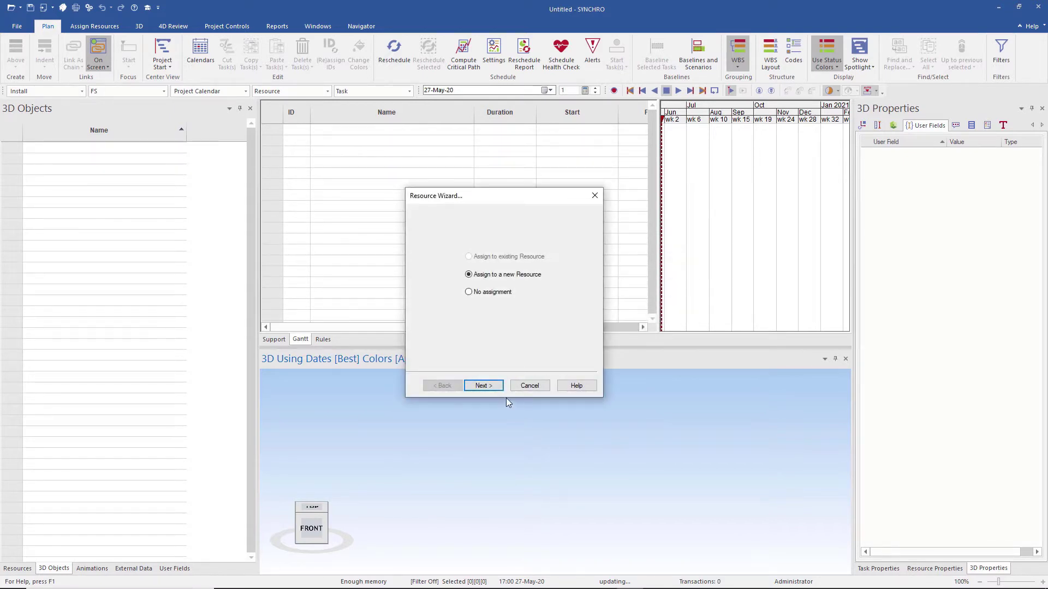
Step: Assign the imported model to a new resource of type Material under New Company, keeping the file name as its name
{"action": "left_click", "coordinate": [489, 388]}
{"action": "left_click", "coordinate": [512, 296]}
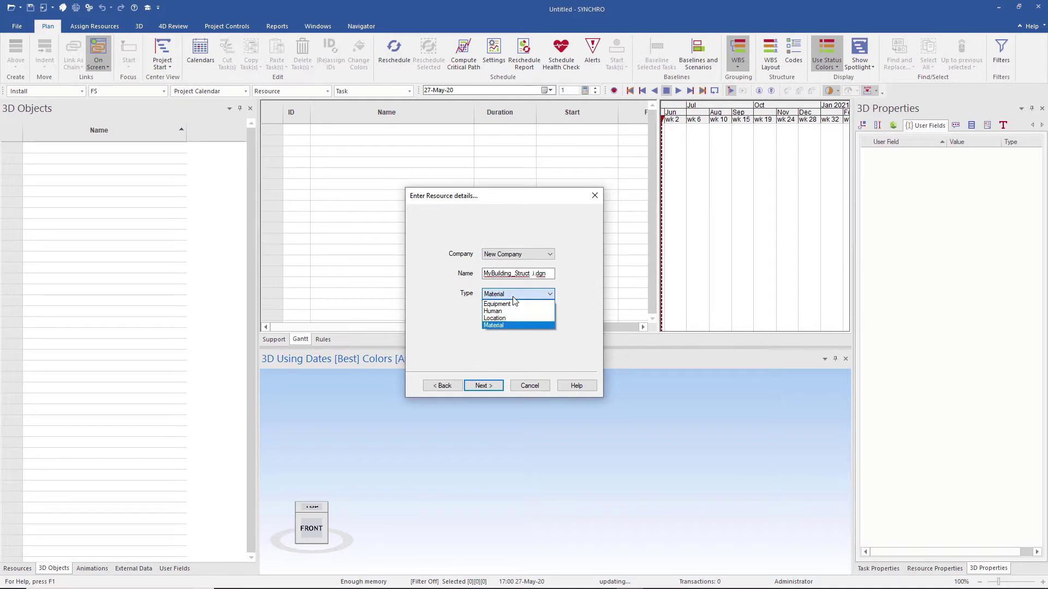
{"action": "left_click", "coordinate": [512, 326]}
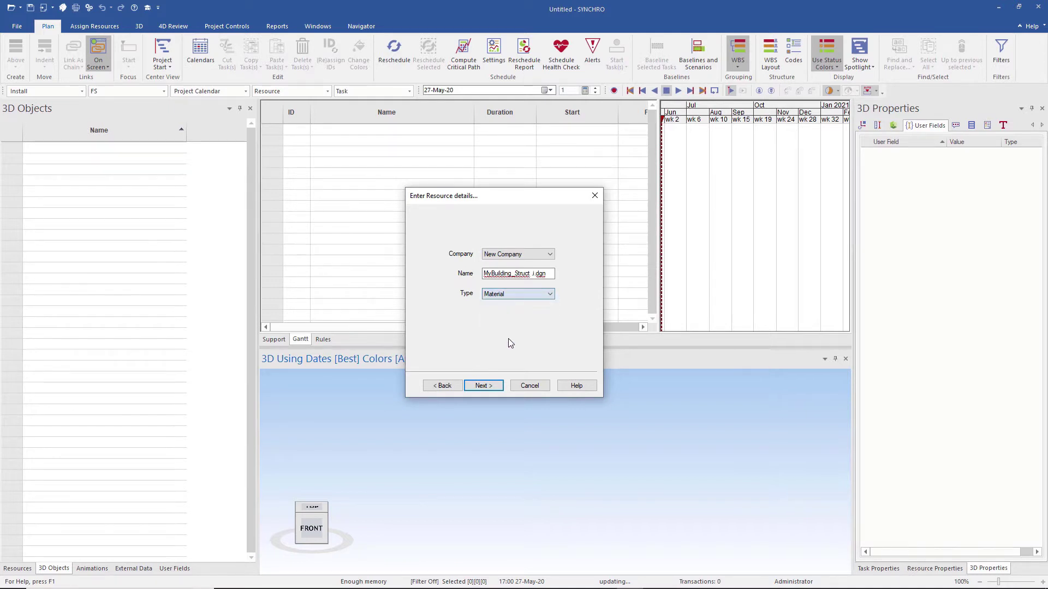
{"action": "left_click", "coordinate": [483, 385]}
{"action": "left_click", "coordinate": [483, 386]}
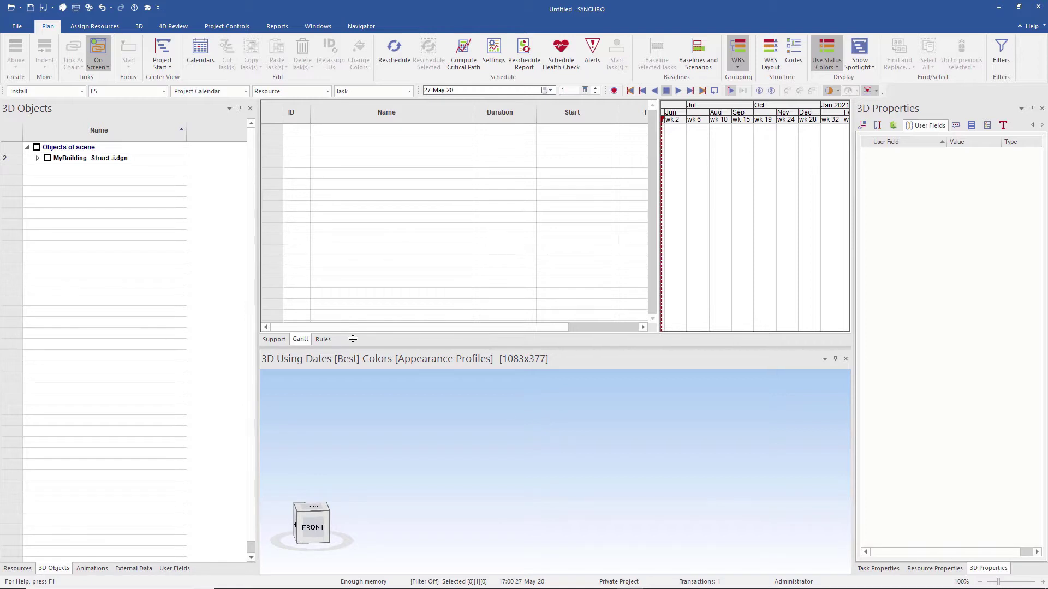
Step: Show all scene objects in the 3D view and look at the building from its top-front-right corner
{"action": "left_click", "coordinate": [36, 148]}
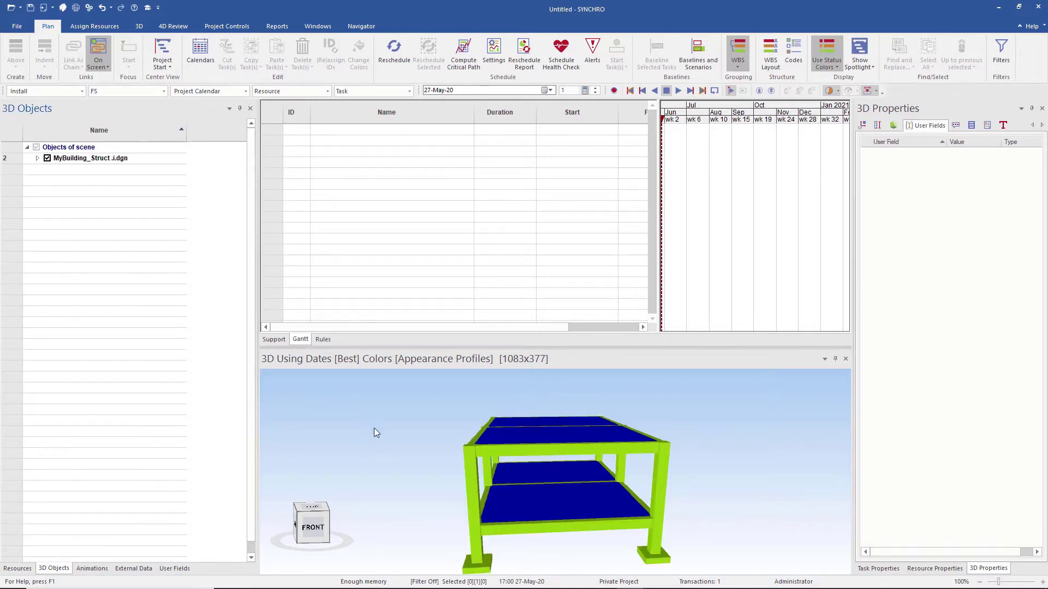
{"action": "left_click", "coordinate": [327, 513]}
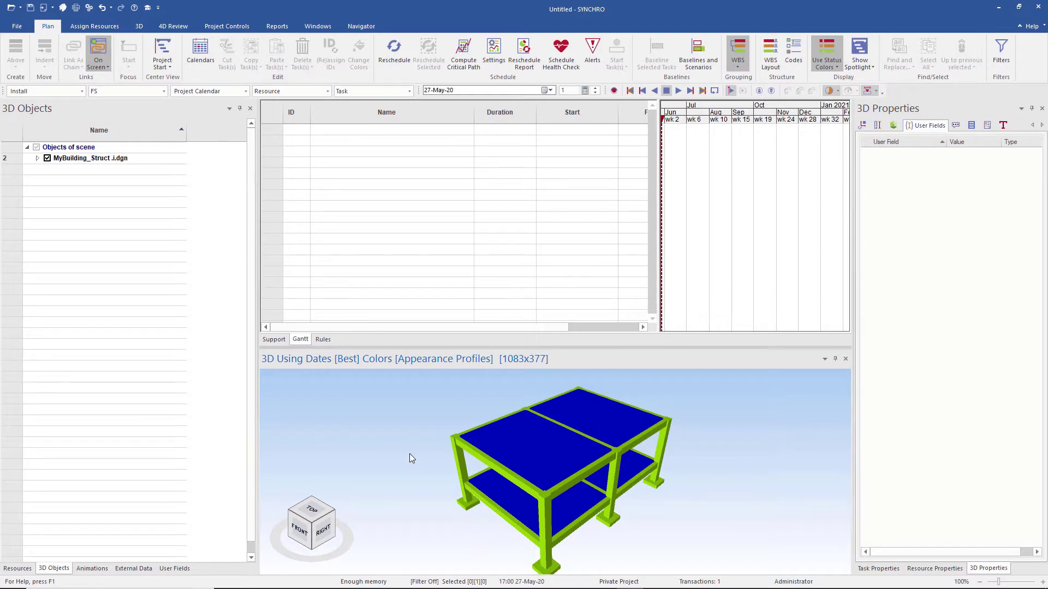
Step: Import the Microsoft Project XML schedule Project Schedule.xml from the 4D Construction folder
{"action": "left_click", "coordinate": [29, 30]}
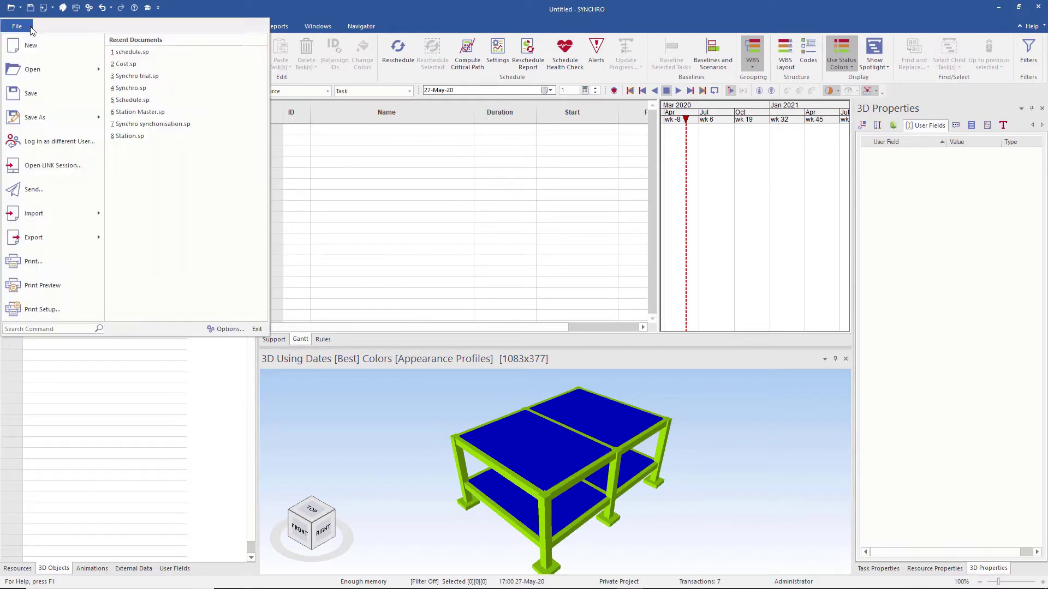
{"action": "mouse_move", "coordinate": [102, 208]}
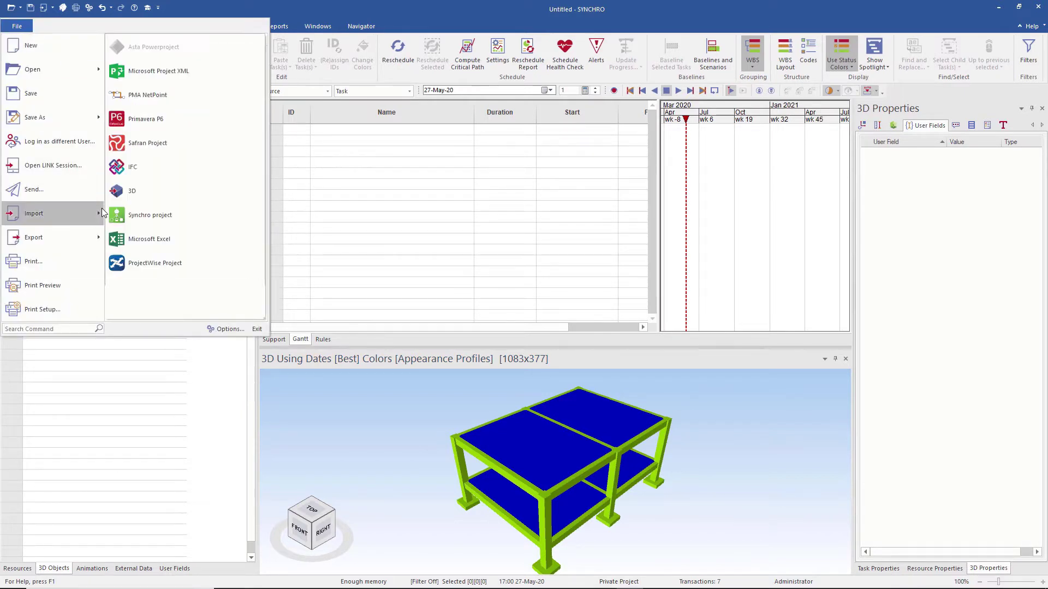
{"action": "left_click", "coordinate": [176, 78]}
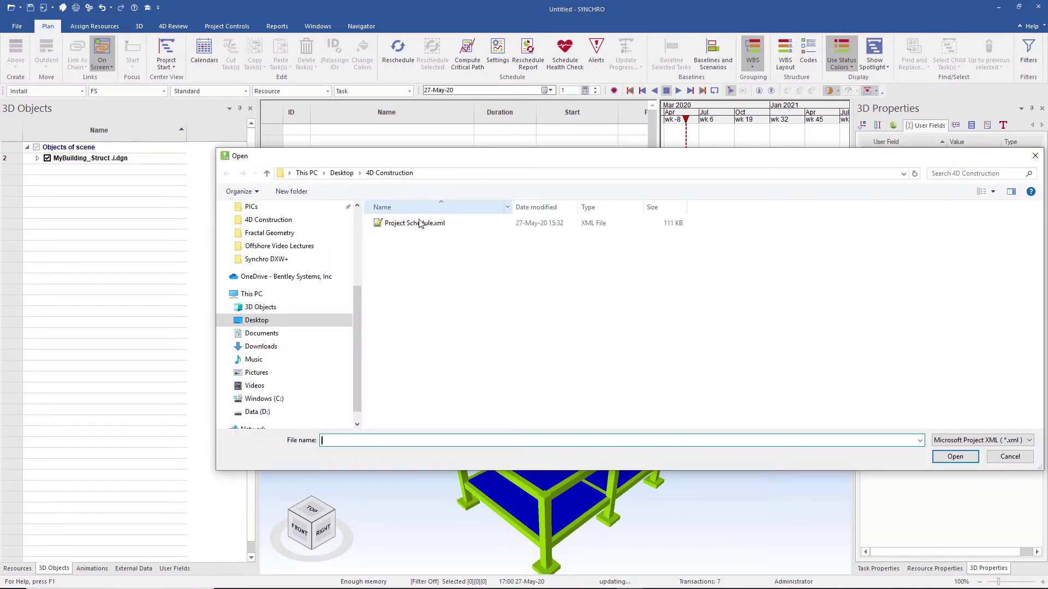
{"action": "left_click", "coordinate": [420, 224]}
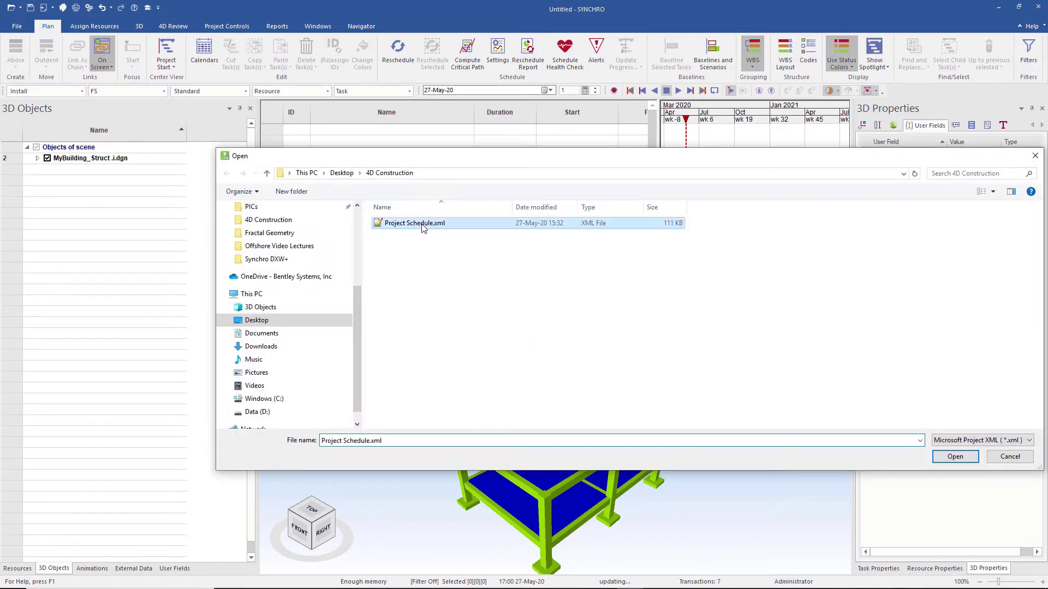
{"action": "left_click", "coordinate": [945, 462]}
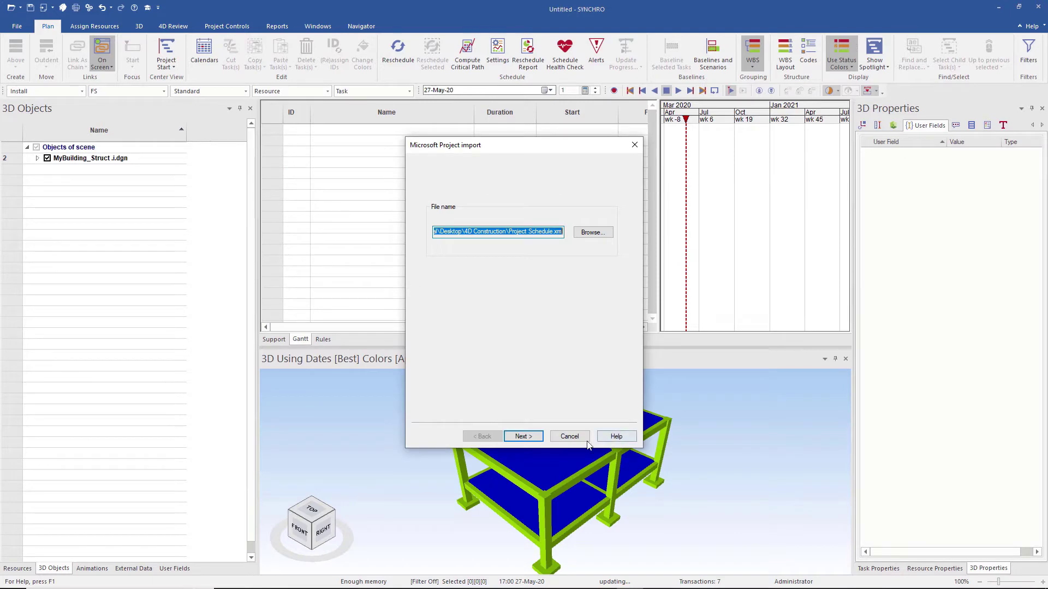
{"action": "left_click", "coordinate": [530, 438]}
{"action": "left_click", "coordinate": [530, 438]}
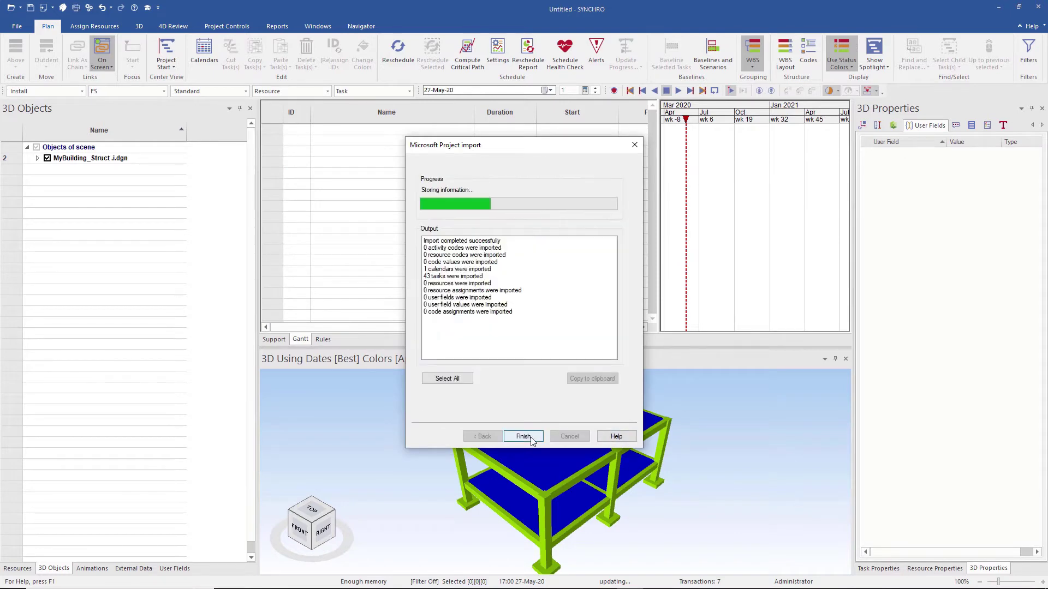
{"action": "left_click", "coordinate": [531, 437]}
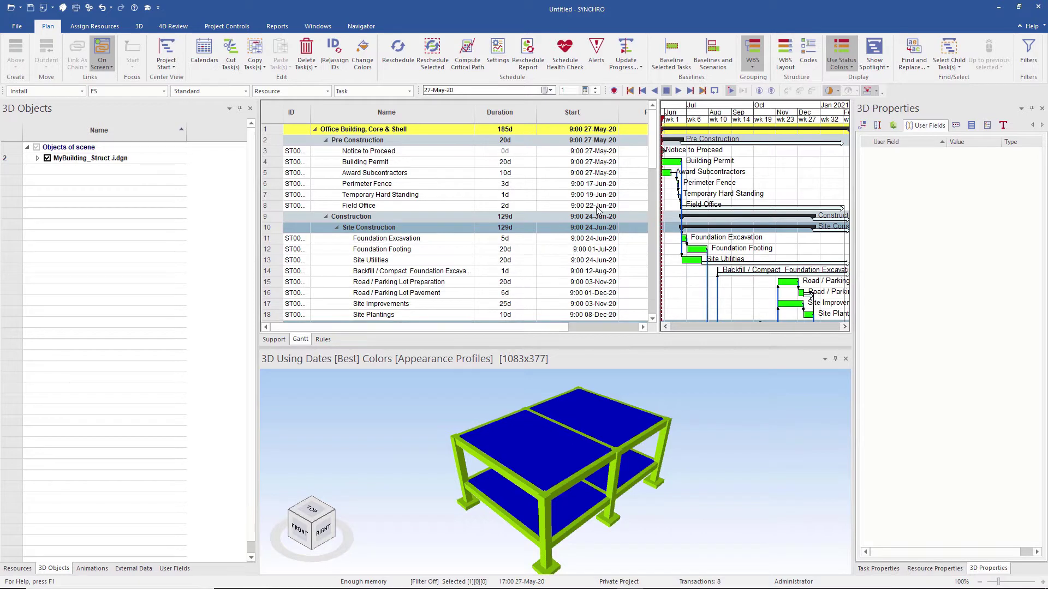
Step: Set the 3D view to the building's right side in isometric projection
{"action": "scroll", "coordinate": [598, 209], "scroll_direction": "down", "scroll_amount": 6}
{"action": "scroll", "coordinate": [597, 209], "scroll_direction": "down", "scroll_amount": 3}
{"action": "scroll", "coordinate": [715, 246], "scroll_direction": "down", "scroll_amount": 1, "text": "ctrl"}
{"action": "scroll", "coordinate": [715, 246], "scroll_direction": "down", "scroll_amount": 3, "text": "ctrl"}
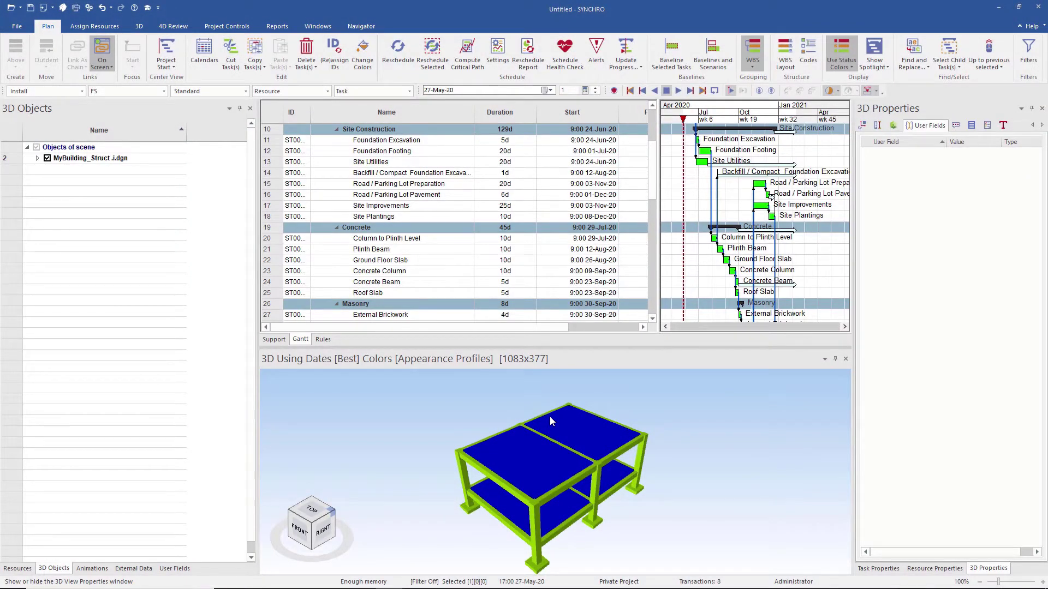
{"action": "left_click", "coordinate": [339, 510]}
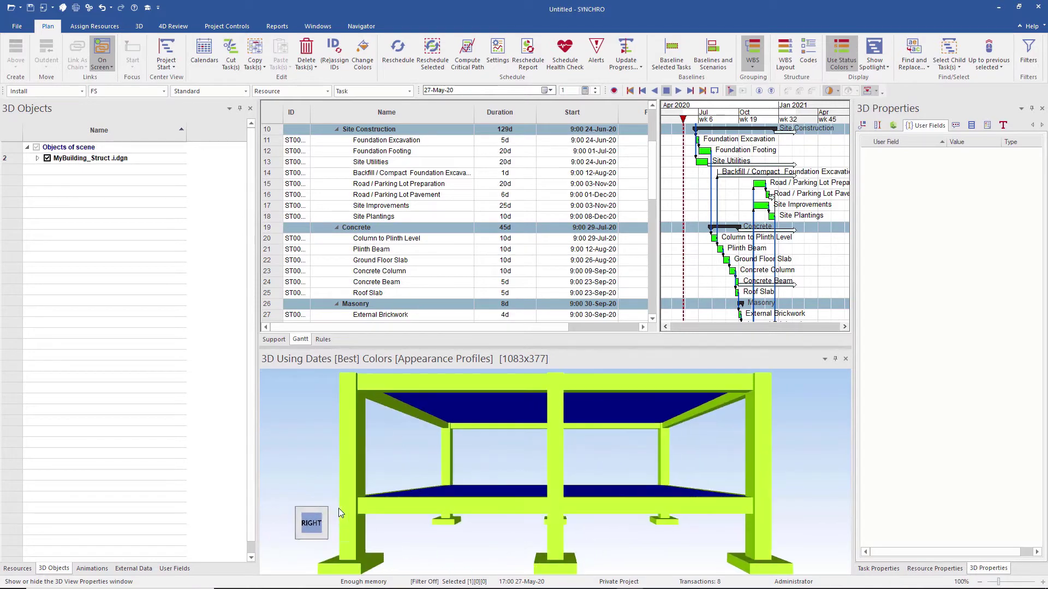
{"action": "right_click", "coordinate": [794, 477]}
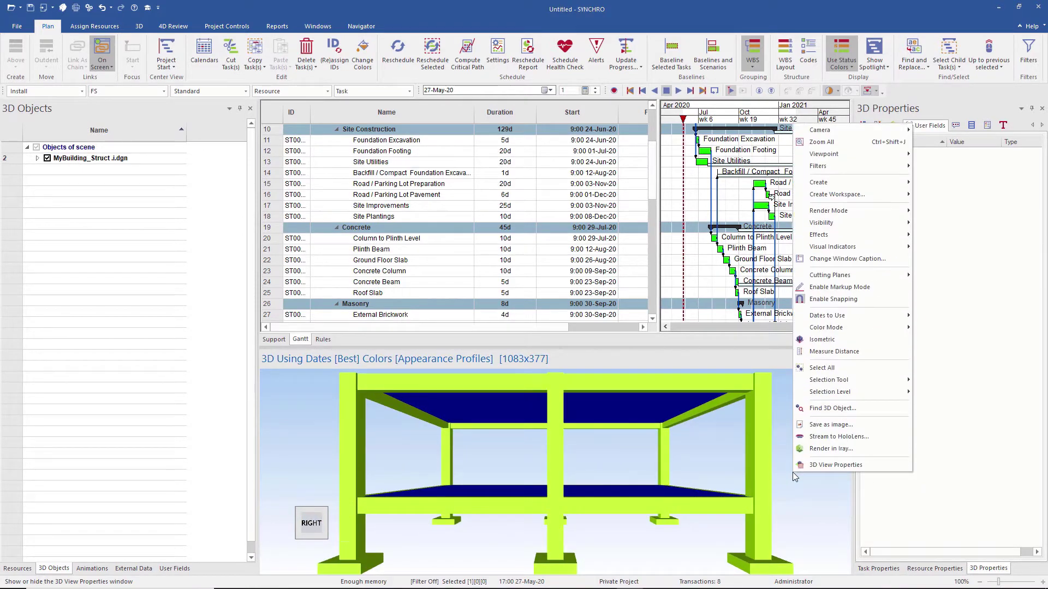
{"action": "left_click", "coordinate": [827, 344]}
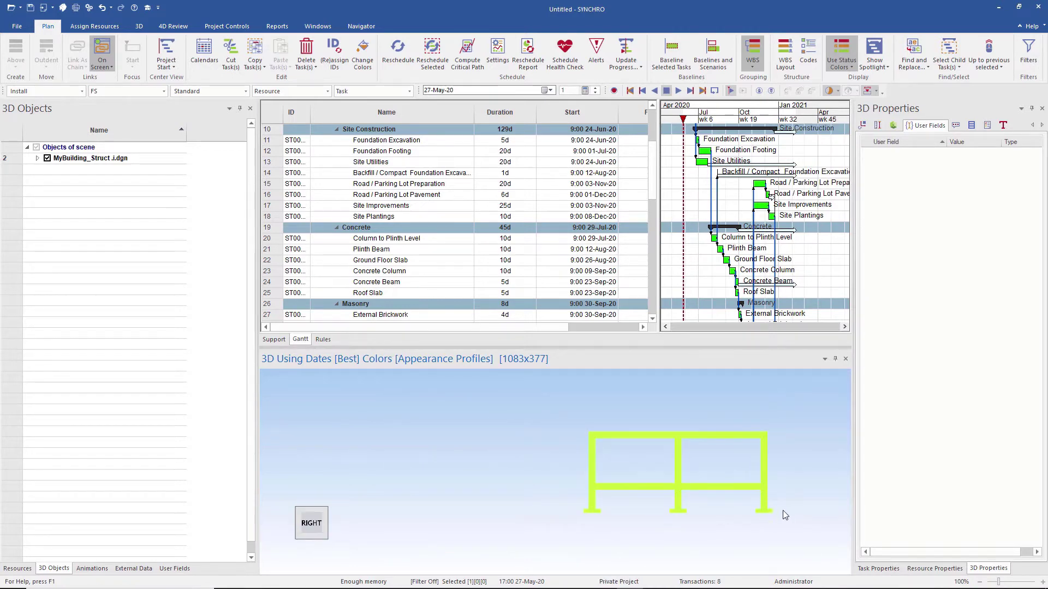
Step: Select all the footings beneath the columns and isolate them in the 3D view
{"action": "left_click_drag", "start_coordinate": [753, 525], "coordinate": [581, 535]}
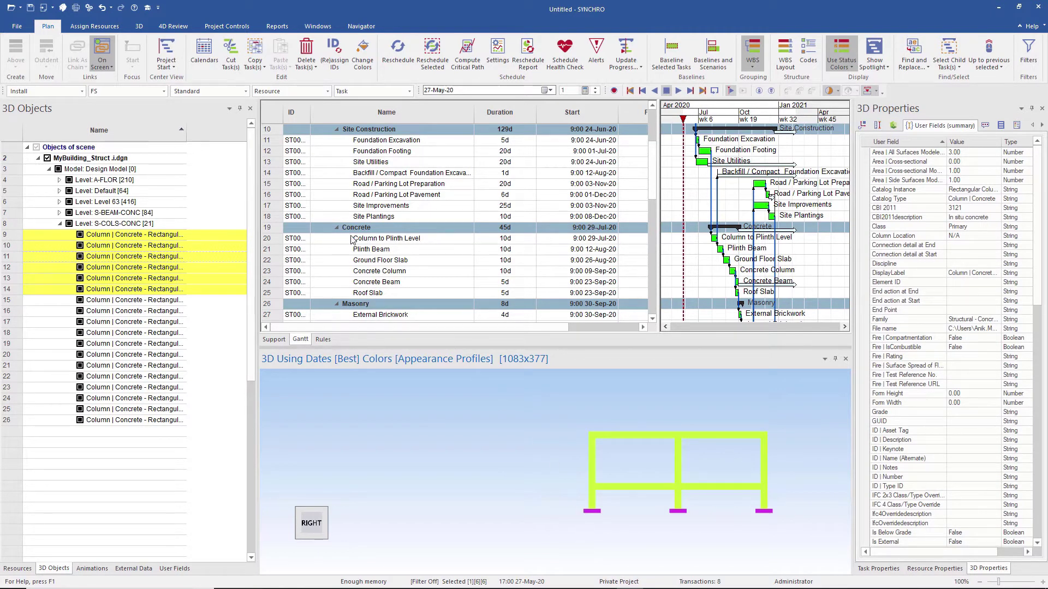
{"action": "left_click", "coordinate": [107, 27]}
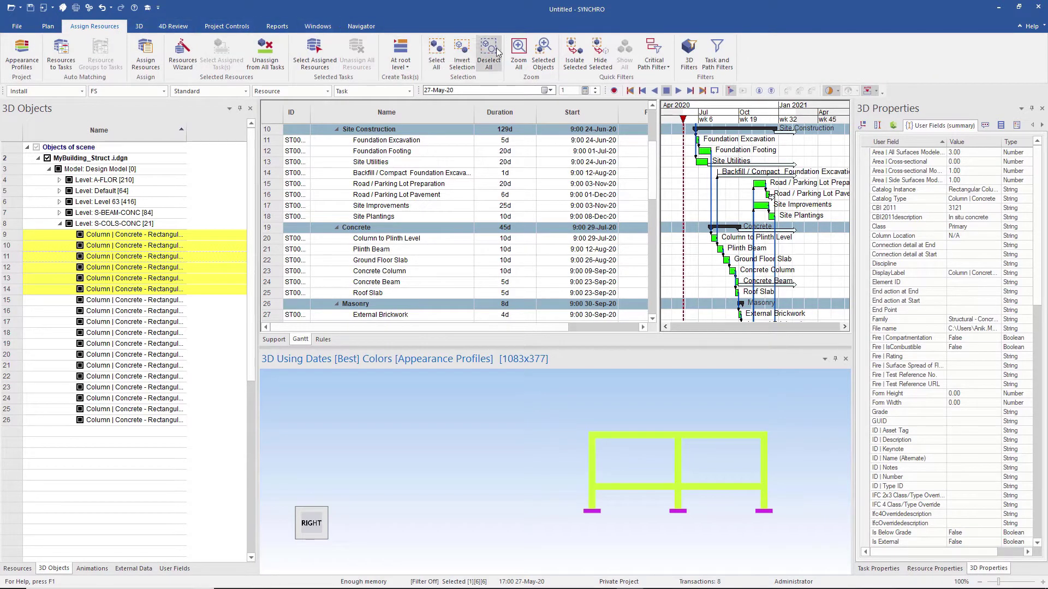
{"action": "left_click", "coordinate": [568, 60]}
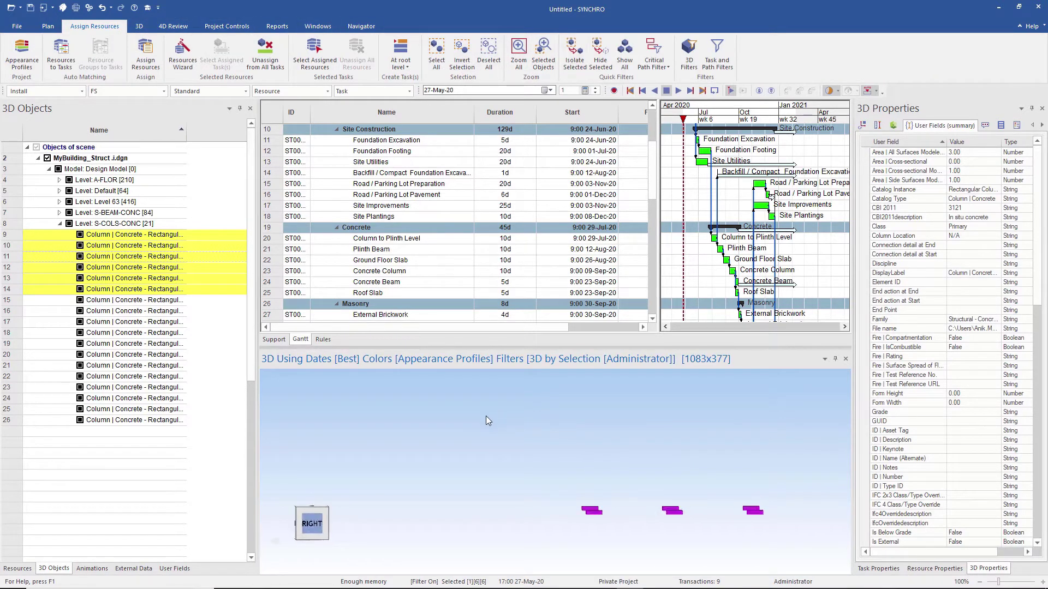
Step: Assign the selected footings to the Foundation Footing task and move the Gantt focus date to 12-Aug-20
{"action": "left_click_drag", "start_coordinate": [499, 435], "coordinate": [496, 458]}
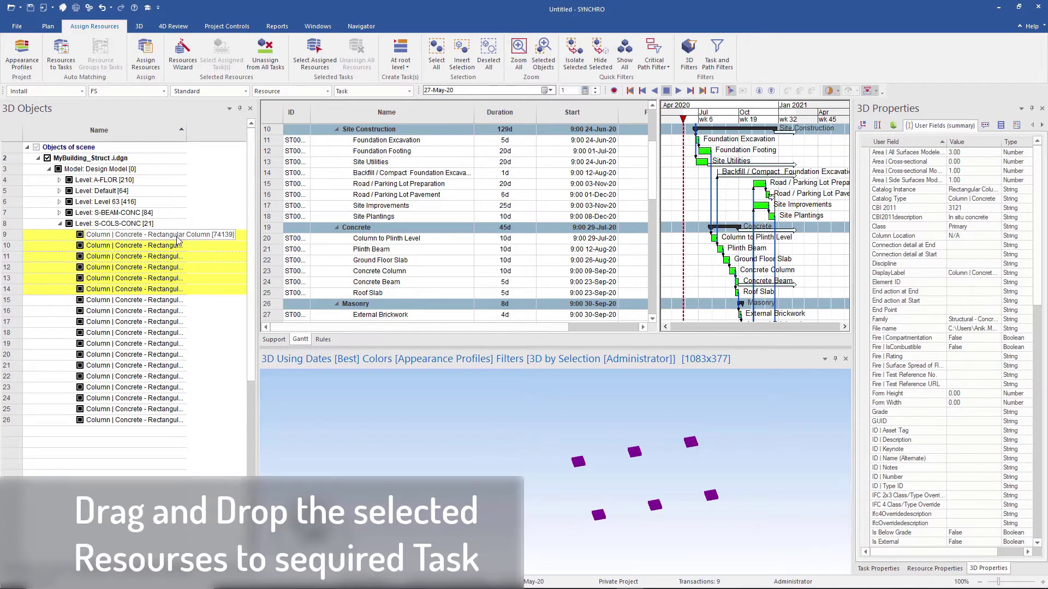
{"action": "left_click_drag", "start_coordinate": [179, 248], "coordinate": [344, 155]}
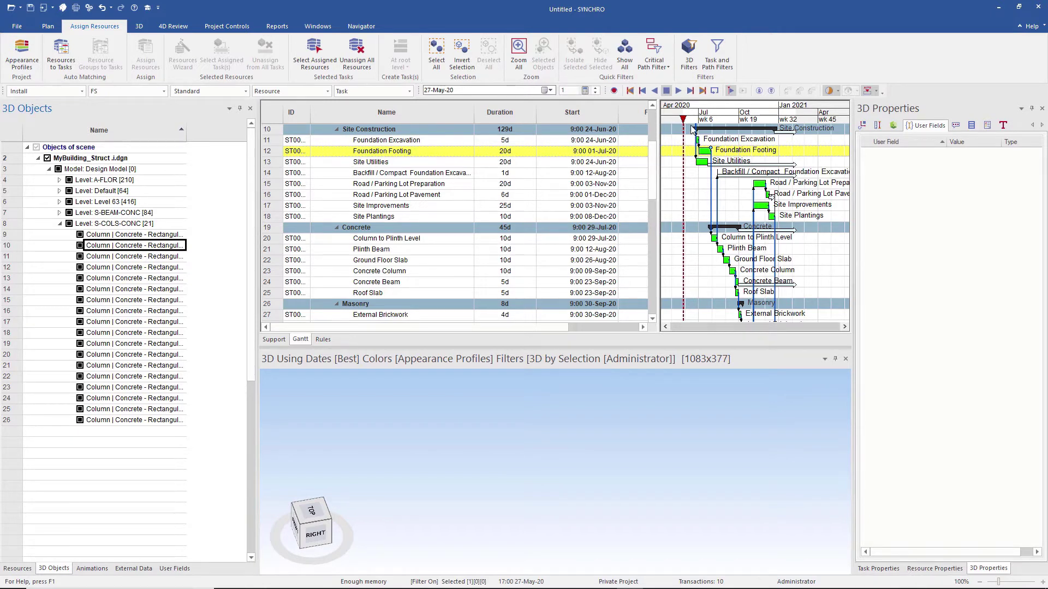
{"action": "left_click_drag", "start_coordinate": [683, 119], "coordinate": [718, 129]}
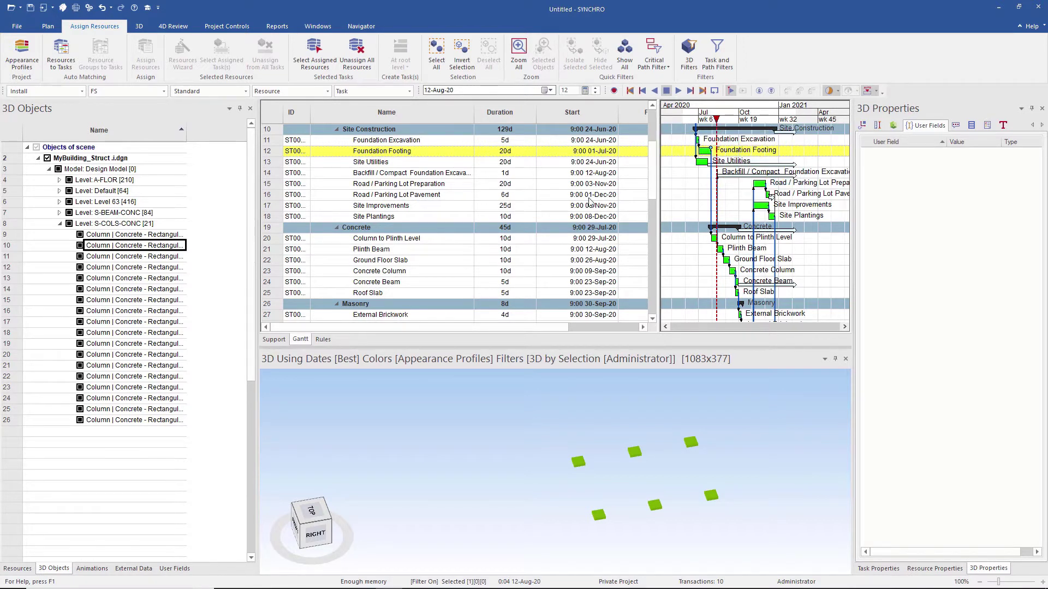
Step: Show all objects again, select the short columns below plinth level in the right view, and assign them to the Column to Plinth Level task
{"action": "left_click", "coordinate": [626, 62]}
{"action": "left_click", "coordinate": [319, 530]}
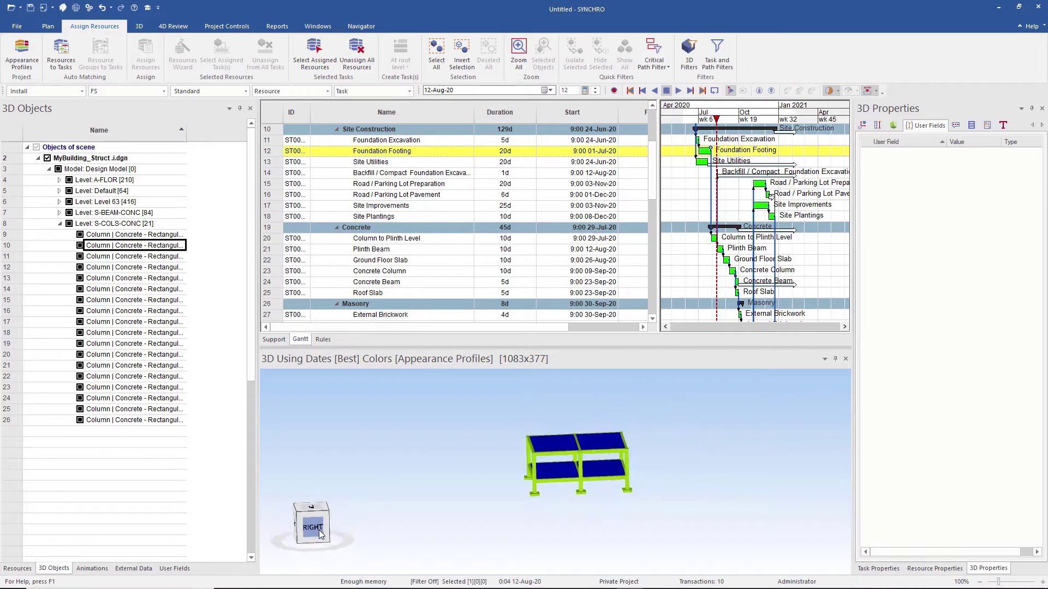
{"action": "left_click_drag", "start_coordinate": [632, 525], "coordinate": [371, 529]}
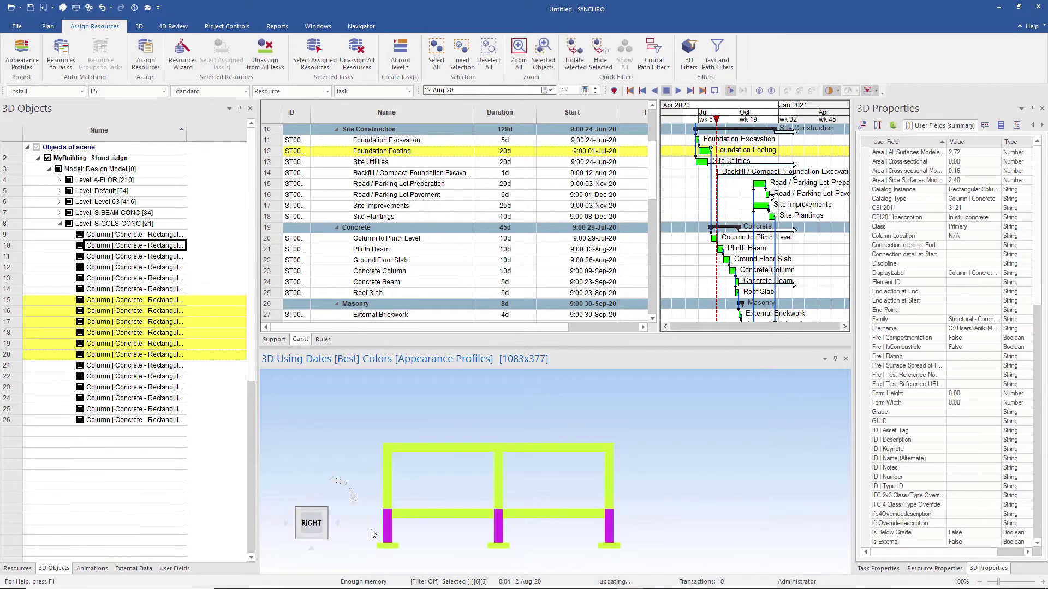
{"action": "key", "text": "Home"}
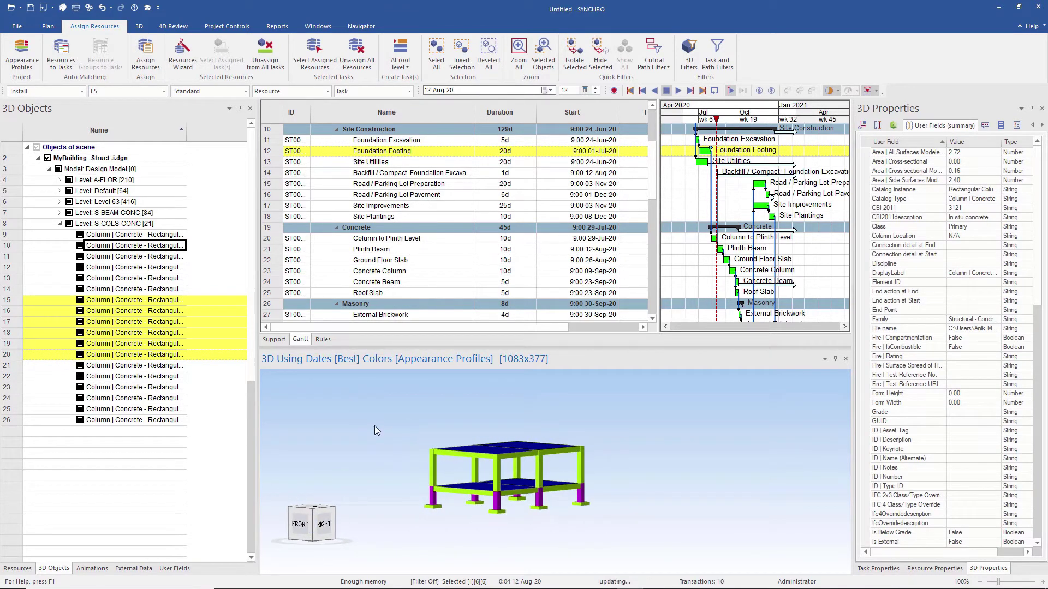
{"action": "left_click", "coordinate": [168, 312]}
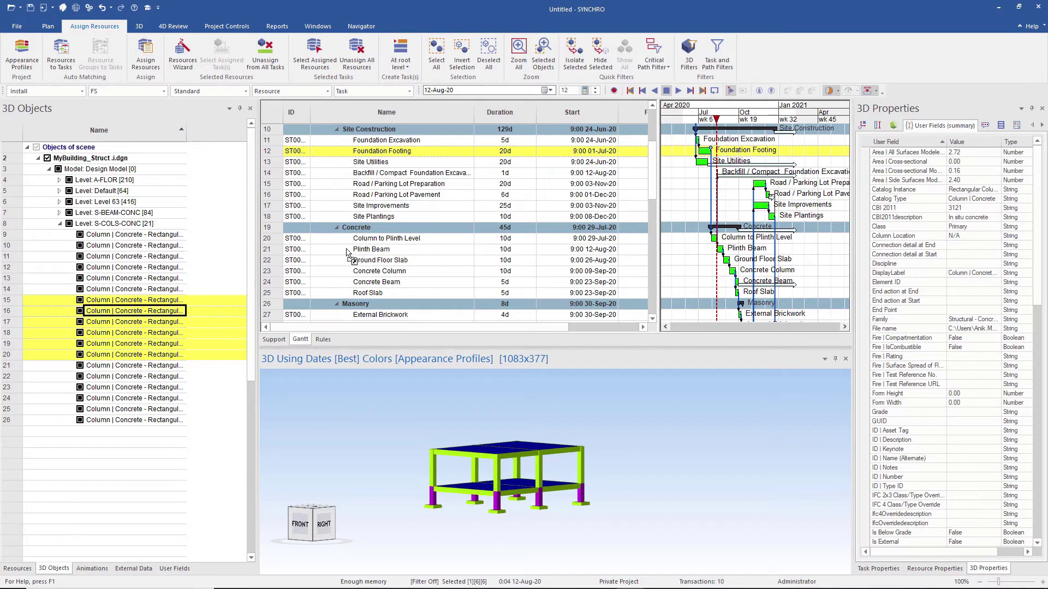
{"action": "left_click", "coordinate": [362, 239]}
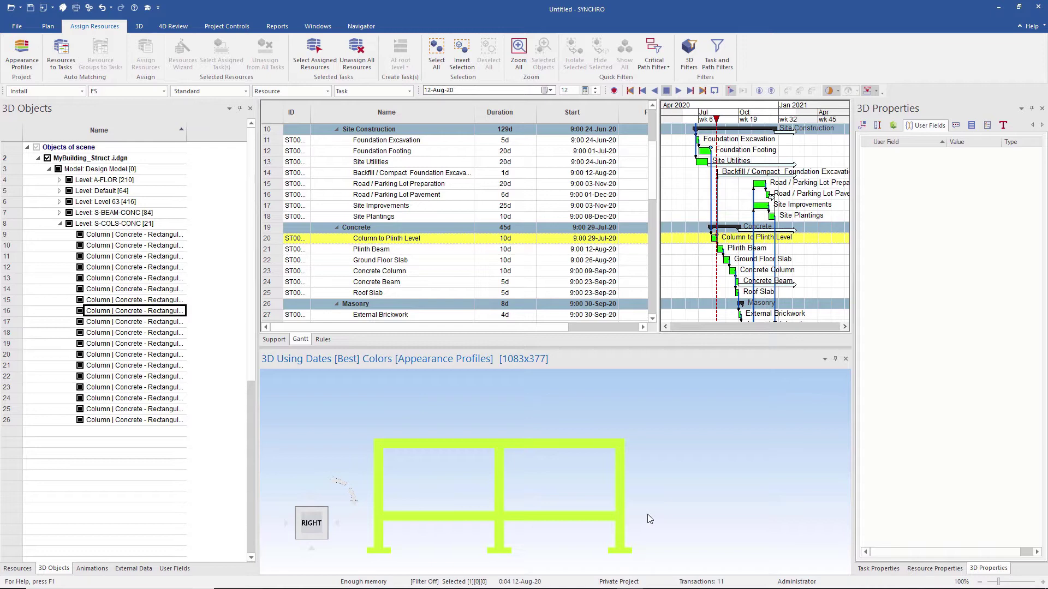
Step: Select the plinth beams, ground floor slabs and short columns in the right view, isolate them, and clear the selection
{"action": "left_click_drag", "start_coordinate": [648, 515], "coordinate": [365, 518]}
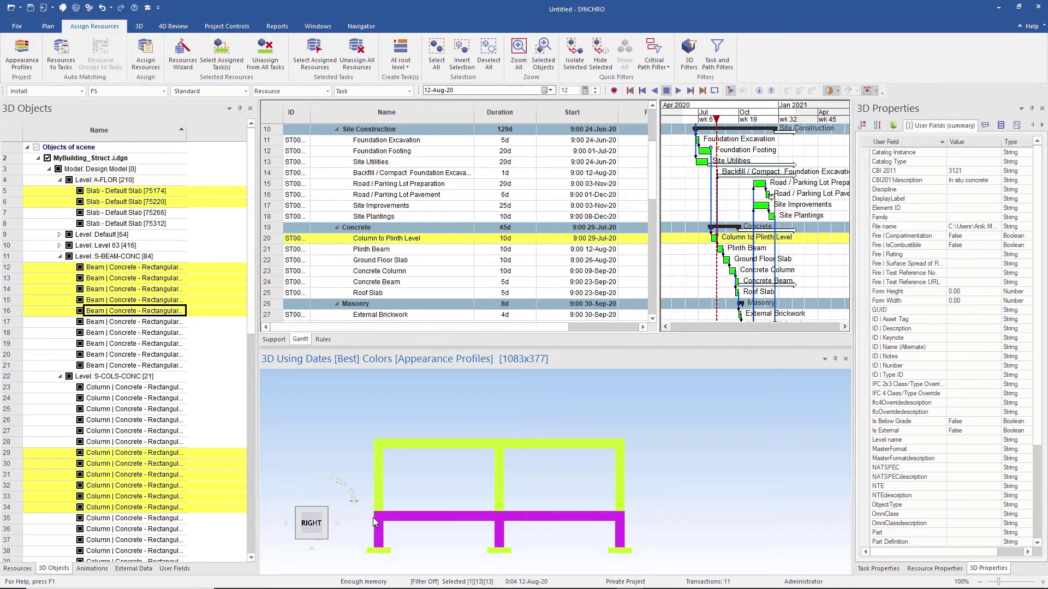
{"action": "left_click", "coordinate": [575, 52]}
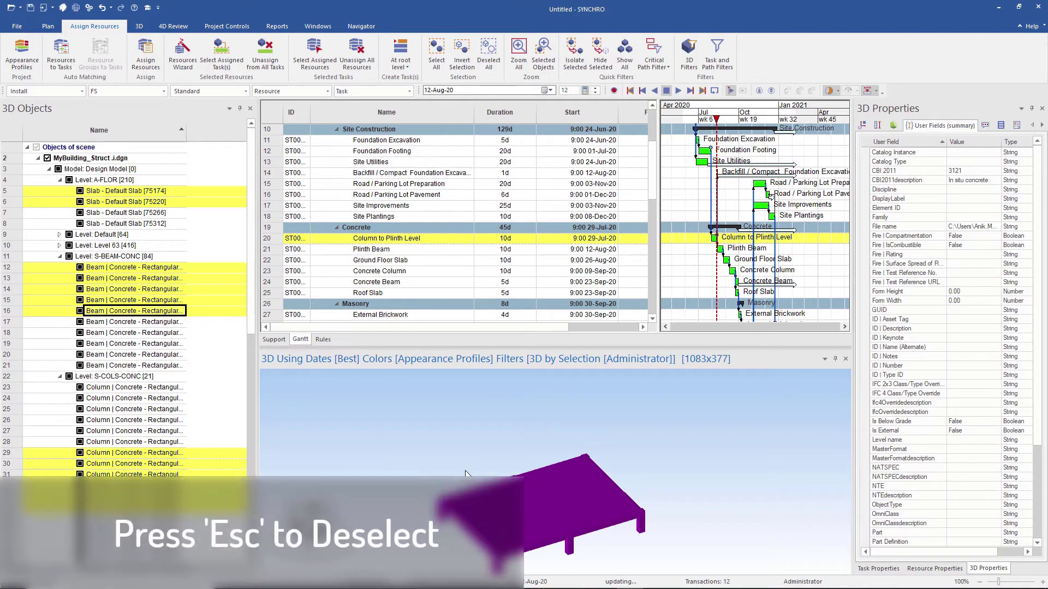
{"action": "key", "text": "Escape"}
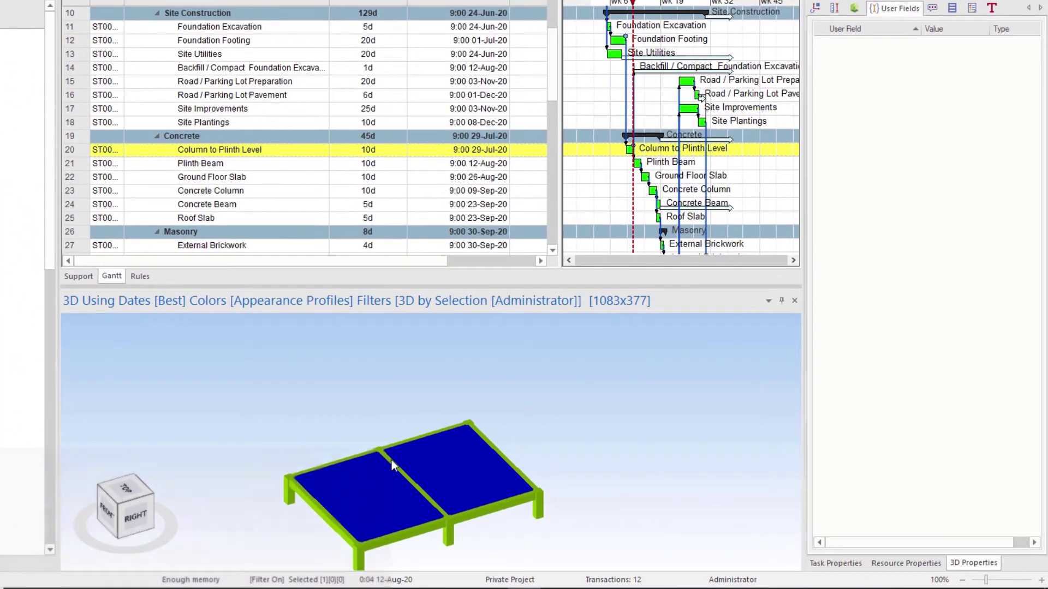
Step: Select the perimeter and middle beams around the ground floor slabs and assign them to the Plinth Beam task
{"action": "left_click", "coordinate": [520, 487]}
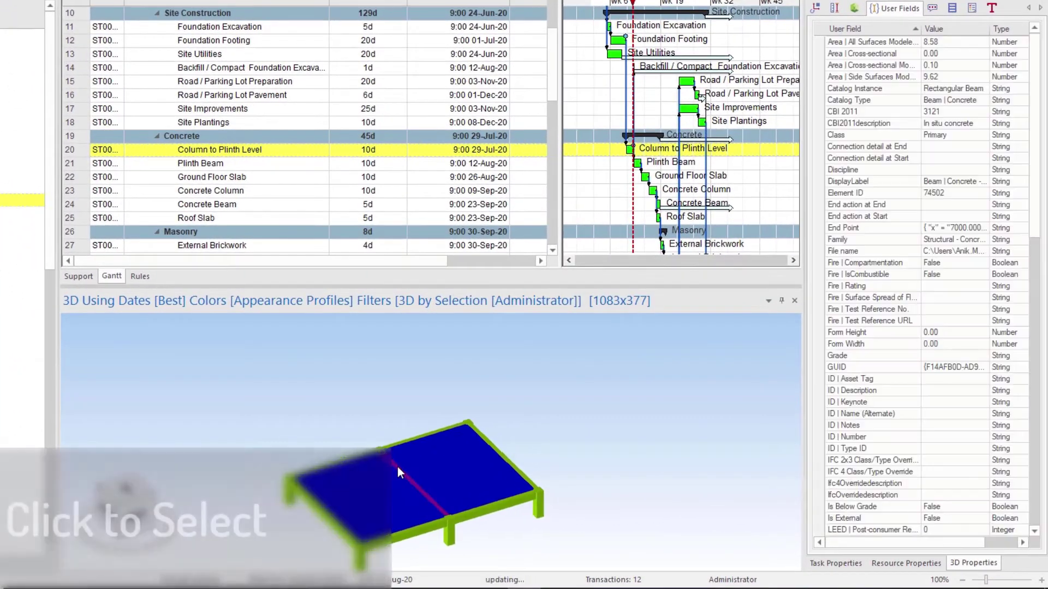
{"action": "left_click", "coordinate": [512, 462], "text": "ctrl"}
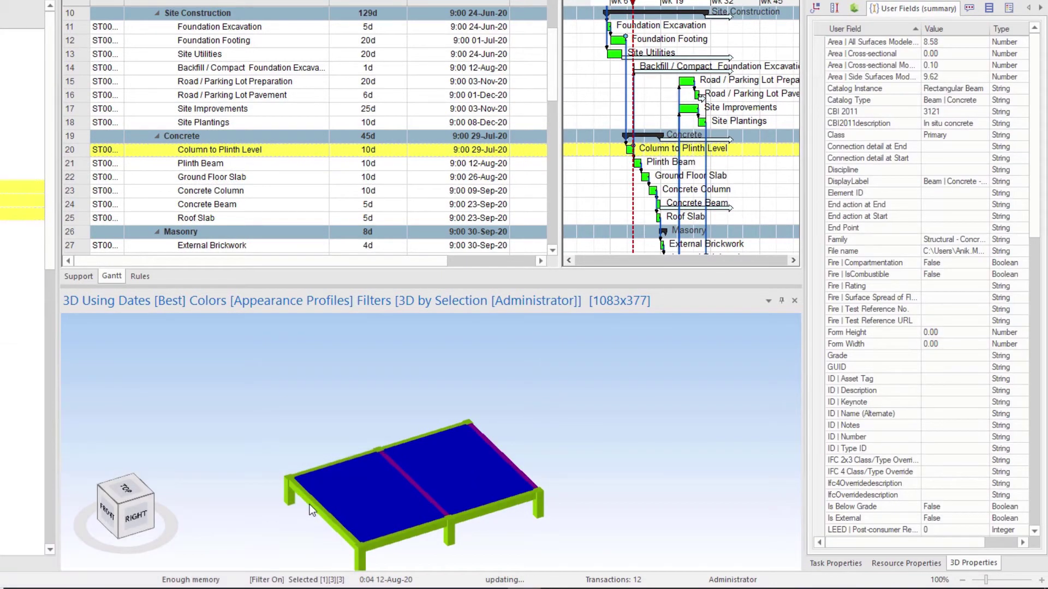
{"action": "left_click", "coordinate": [419, 536]}
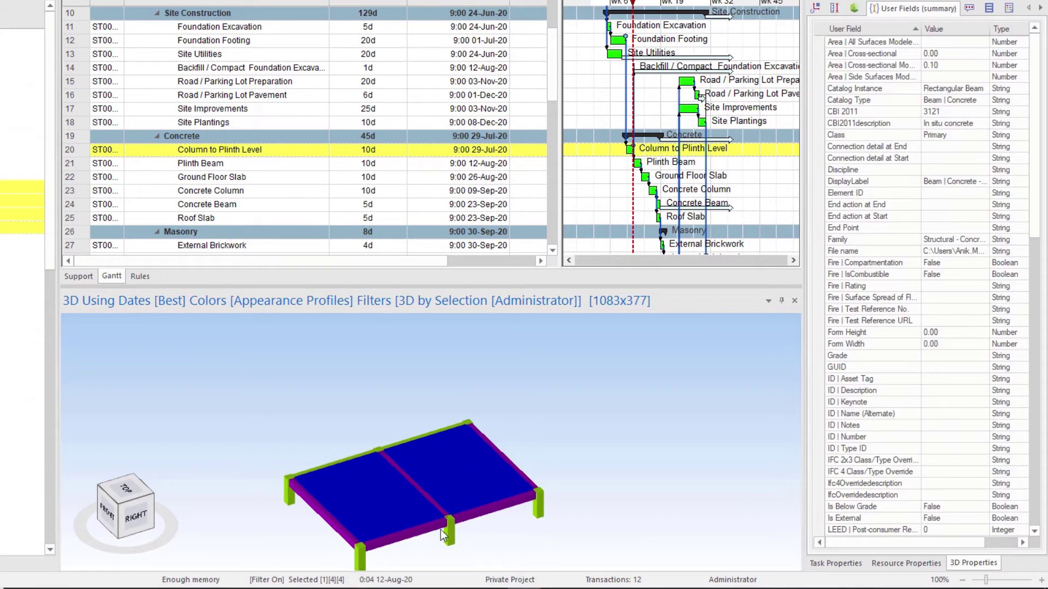
{"action": "left_click", "coordinate": [339, 461], "text": "ctrl"}
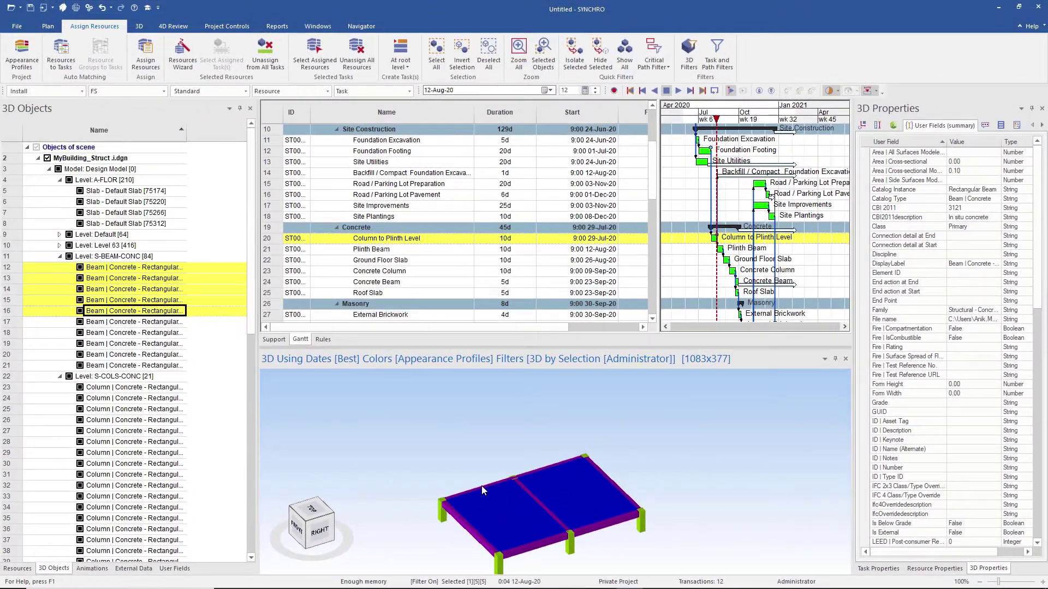
{"action": "left_click", "coordinate": [315, 252]}
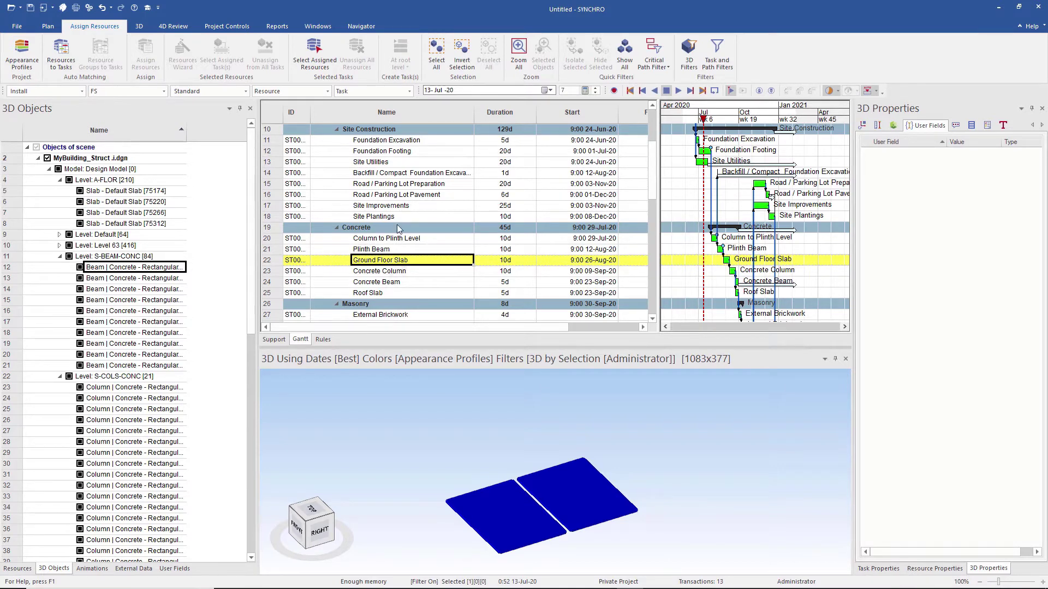
Step: Add a child task named Slab1 under the Ground Floor Slab task
{"action": "left_click", "coordinate": [48, 27]}
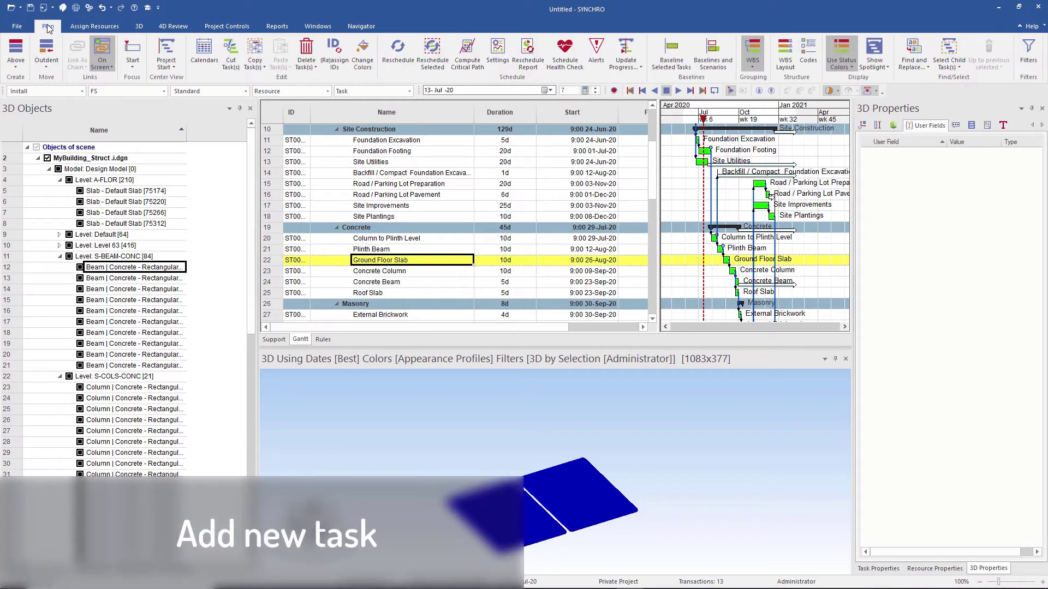
{"action": "left_click", "coordinate": [16, 66]}
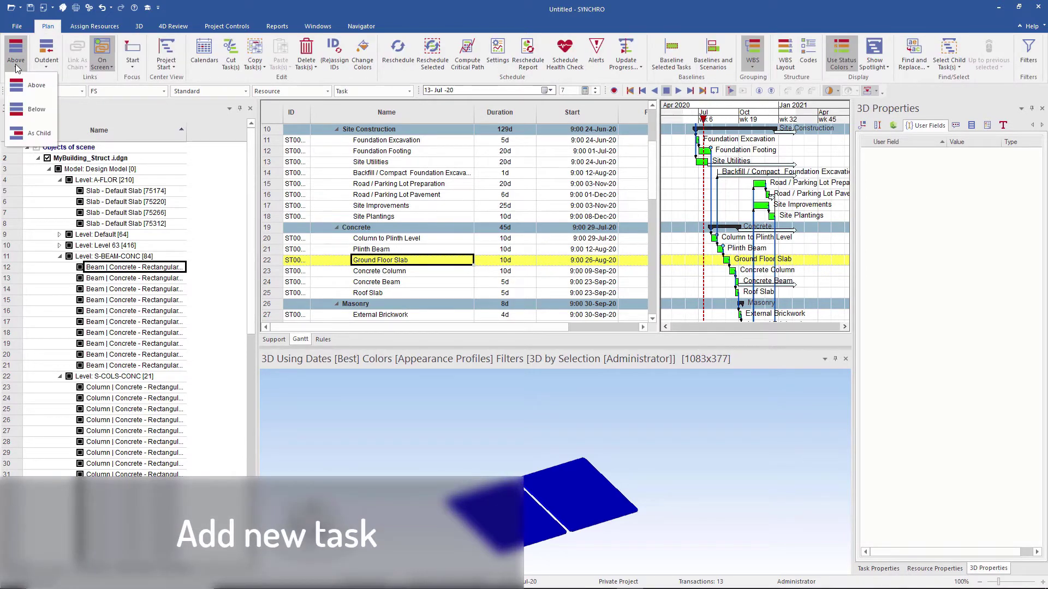
{"action": "left_click", "coordinate": [24, 131]}
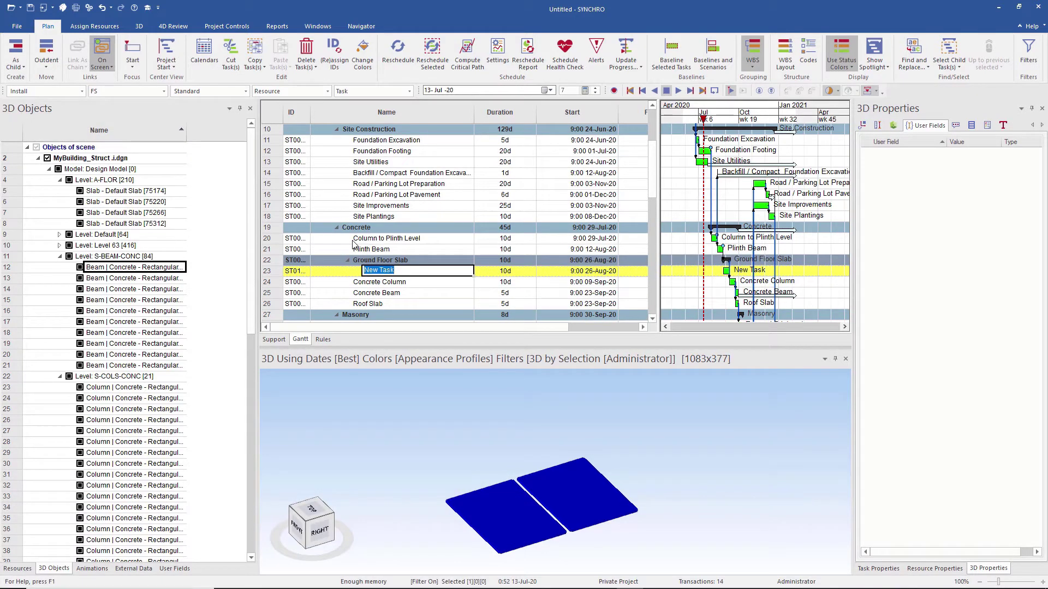
{"action": "type", "text": "Slab1"}
{"action": "key", "text": "Return"}
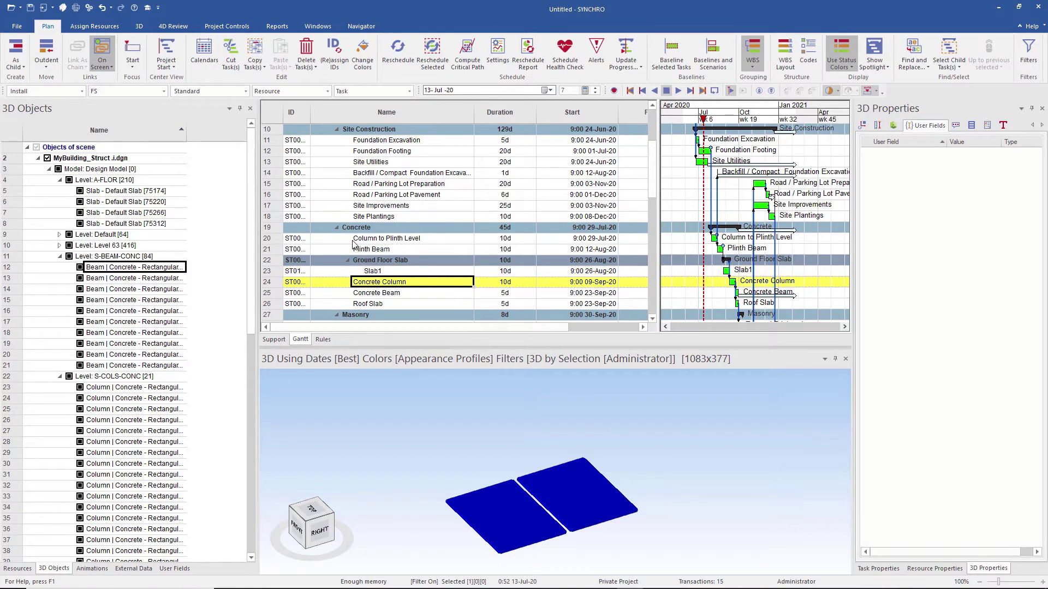
Step: Add a second child task named Slab 2 under the Ground Floor Slab task
{"action": "left_click", "coordinate": [365, 261]}
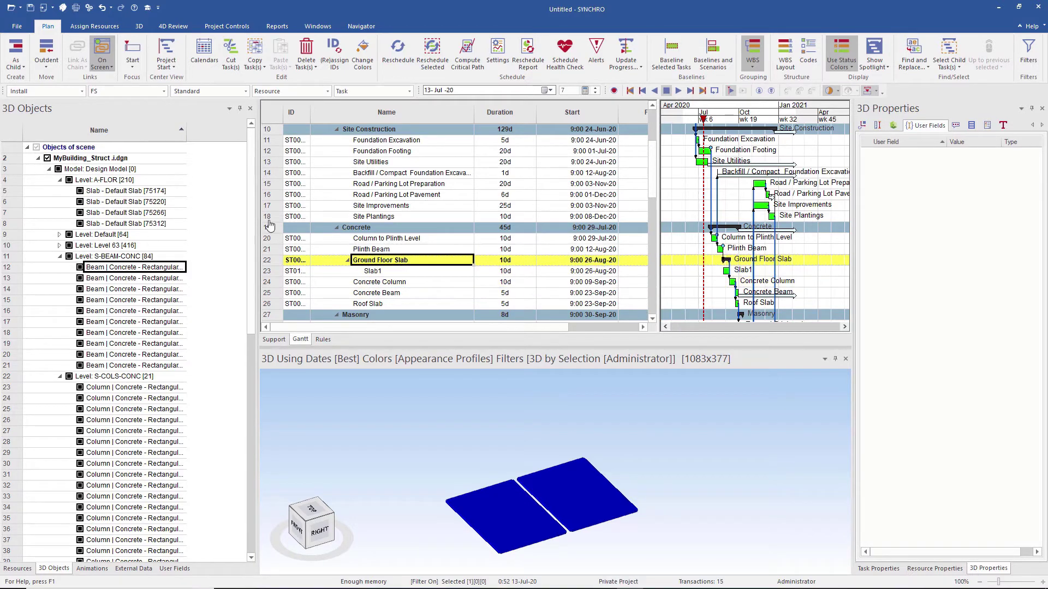
{"action": "left_click", "coordinate": [19, 53]}
{"action": "type", "text": "Slab"}
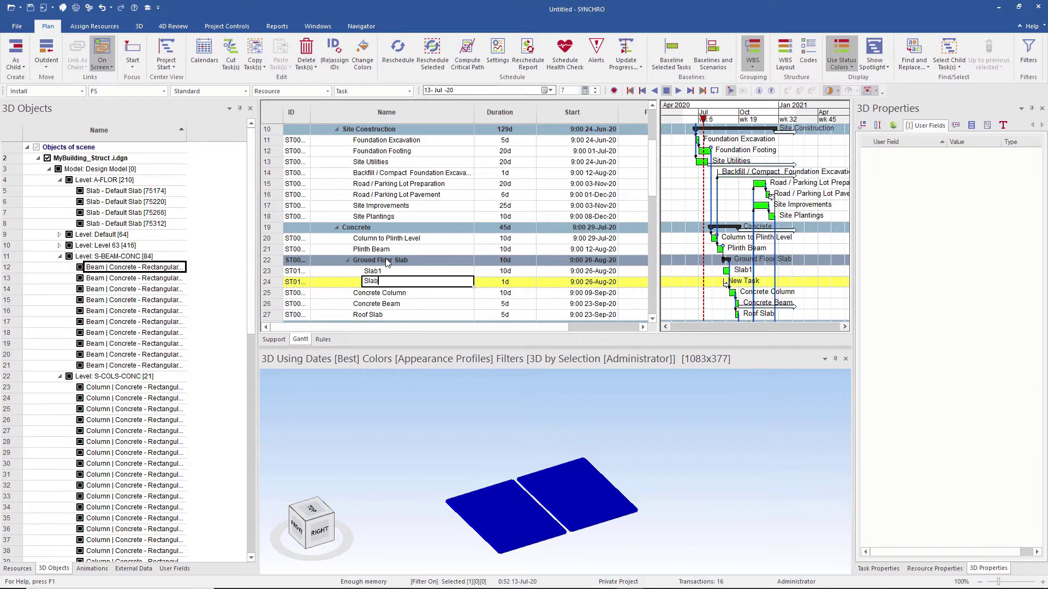
{"action": "type", "text": " 2"}
{"action": "key", "text": "Return"}
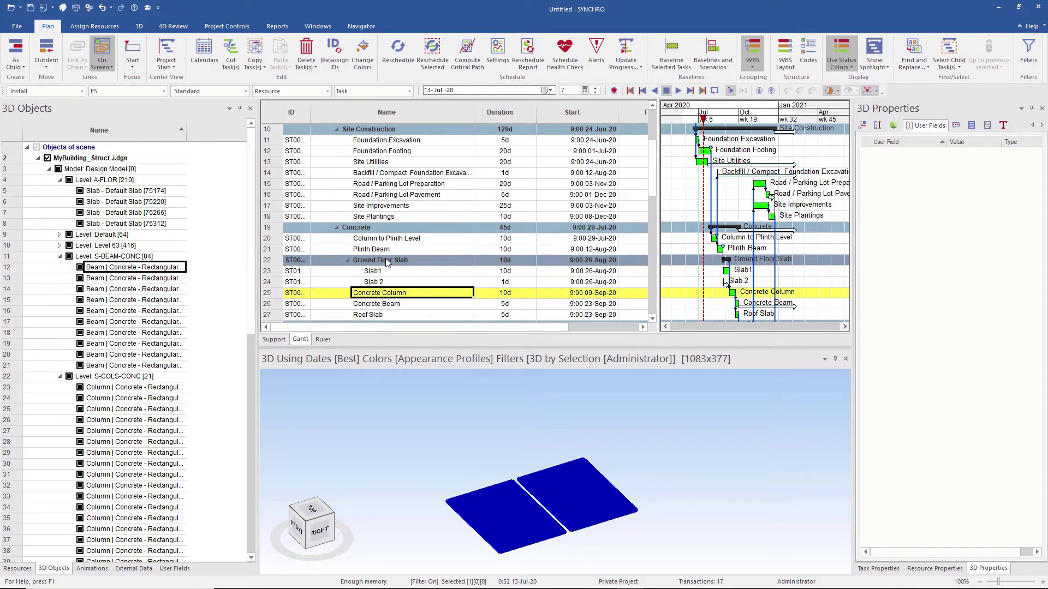
Step: Show the predecessor and successor links of the Ground Floor Slab and Slab1 tasks in the task properties
{"action": "left_click", "coordinate": [409, 273]}
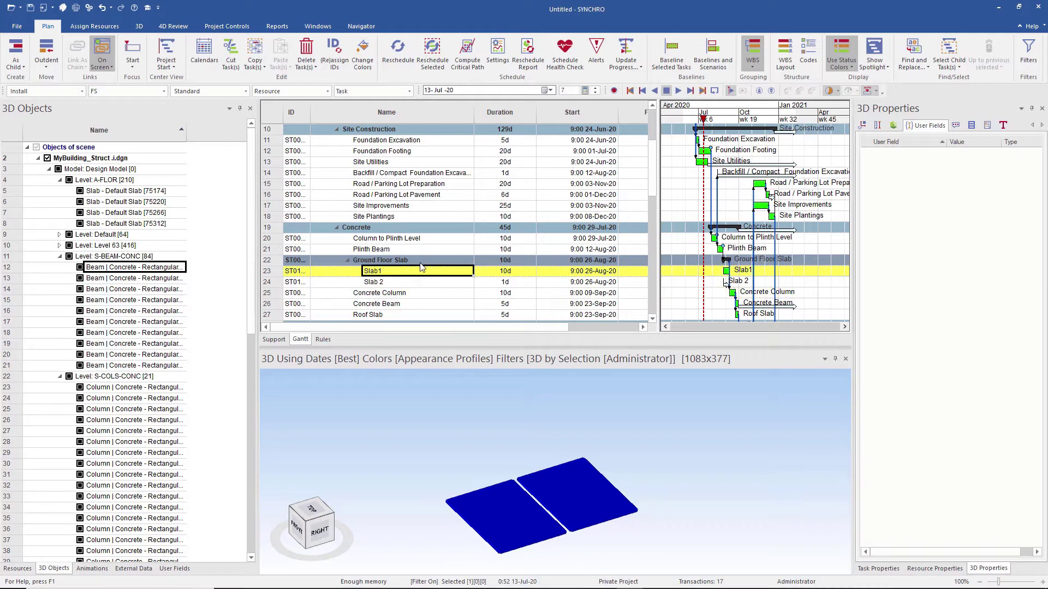
{"action": "left_click", "coordinate": [421, 266]}
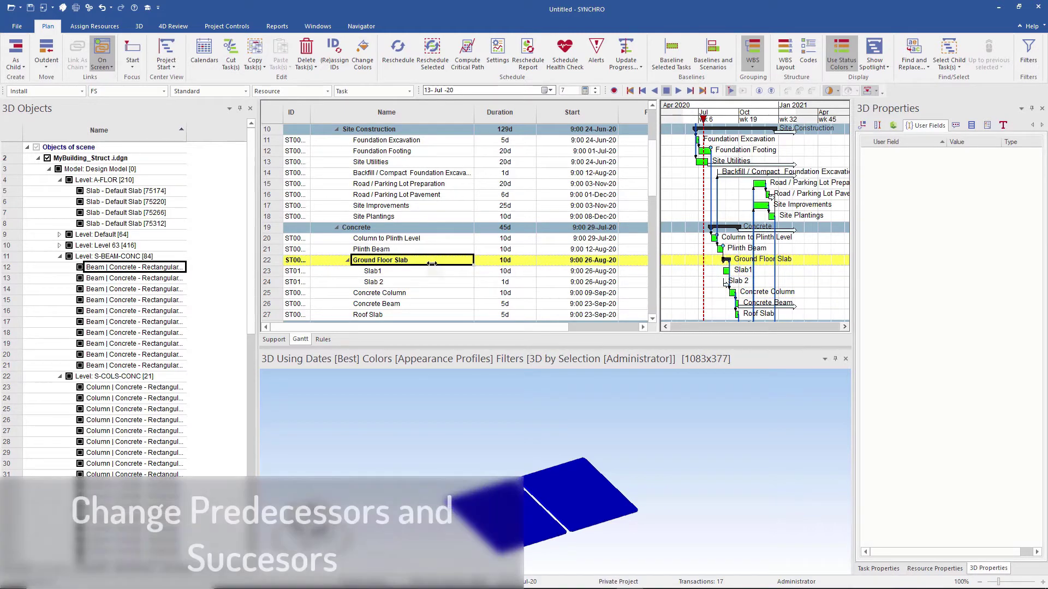
{"action": "left_click", "coordinate": [879, 568]}
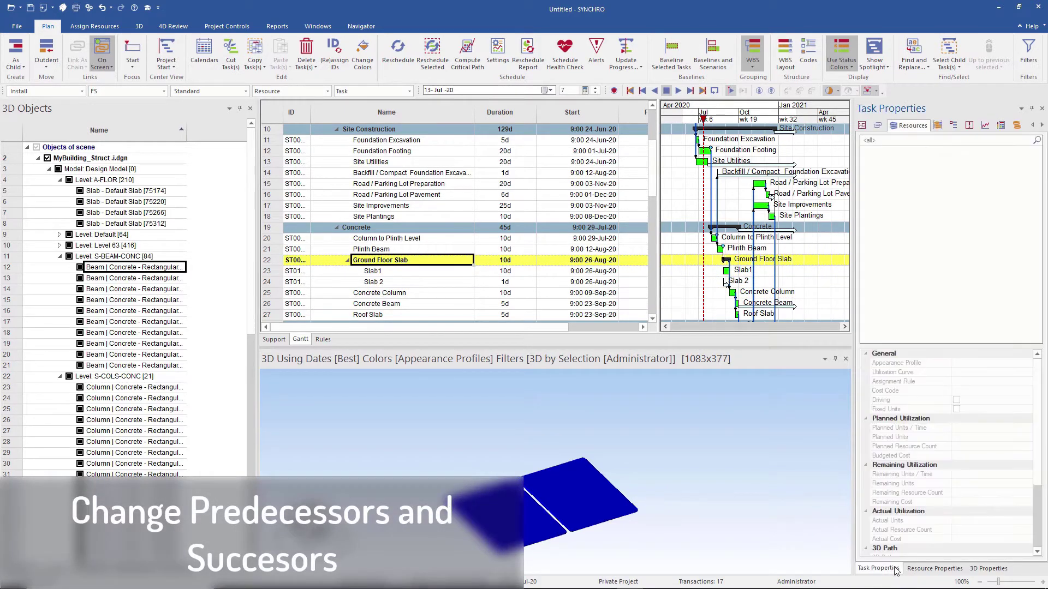
{"action": "left_click", "coordinate": [878, 125]}
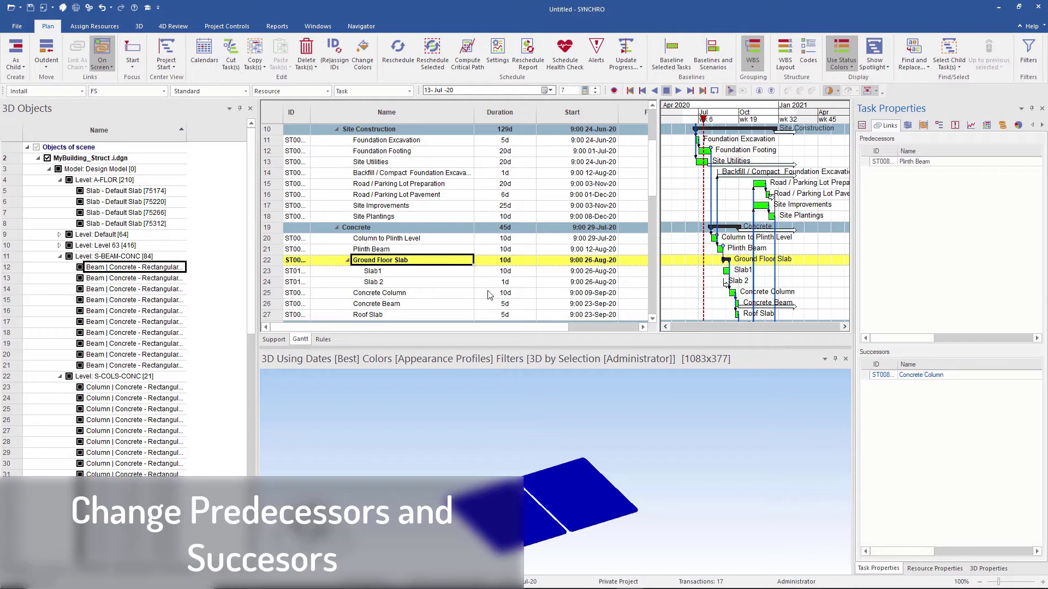
{"action": "left_click", "coordinate": [382, 271]}
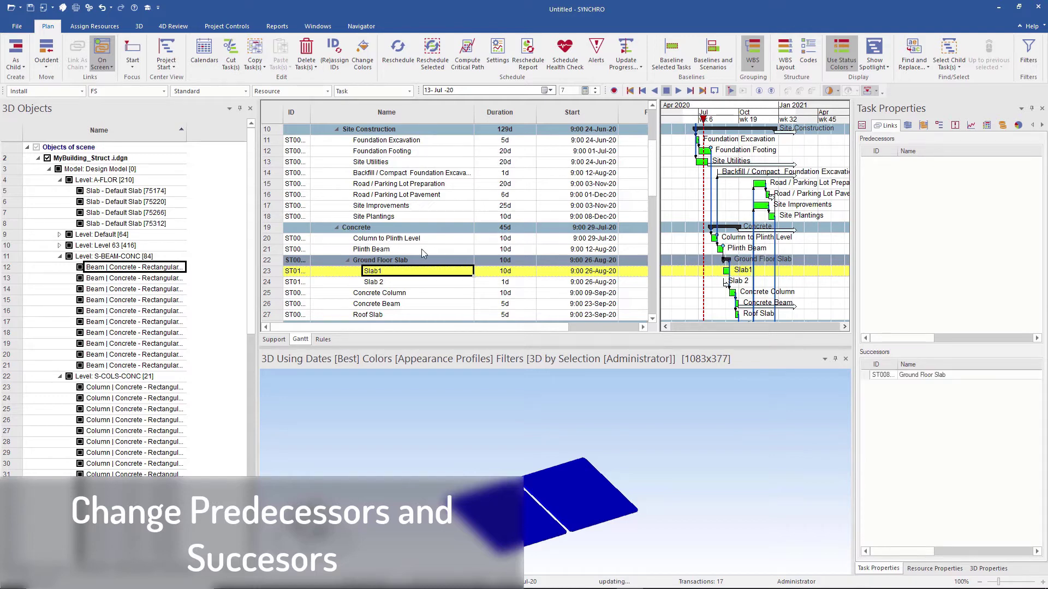
Step: Link the Plinth Beam, Slab1, Slab 2 and Concrete Column tasks in sequence as a chain
{"action": "left_click", "coordinate": [421, 249]}
{"action": "left_click", "coordinate": [415, 271], "text": "ctrl"}
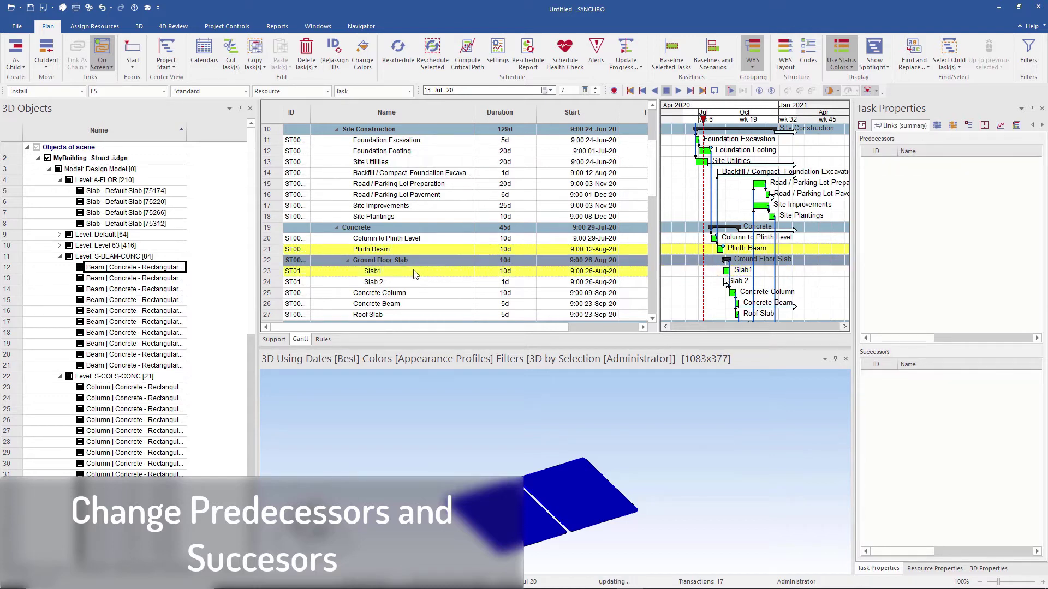
{"action": "left_click", "coordinate": [408, 283], "text": "ctrl"}
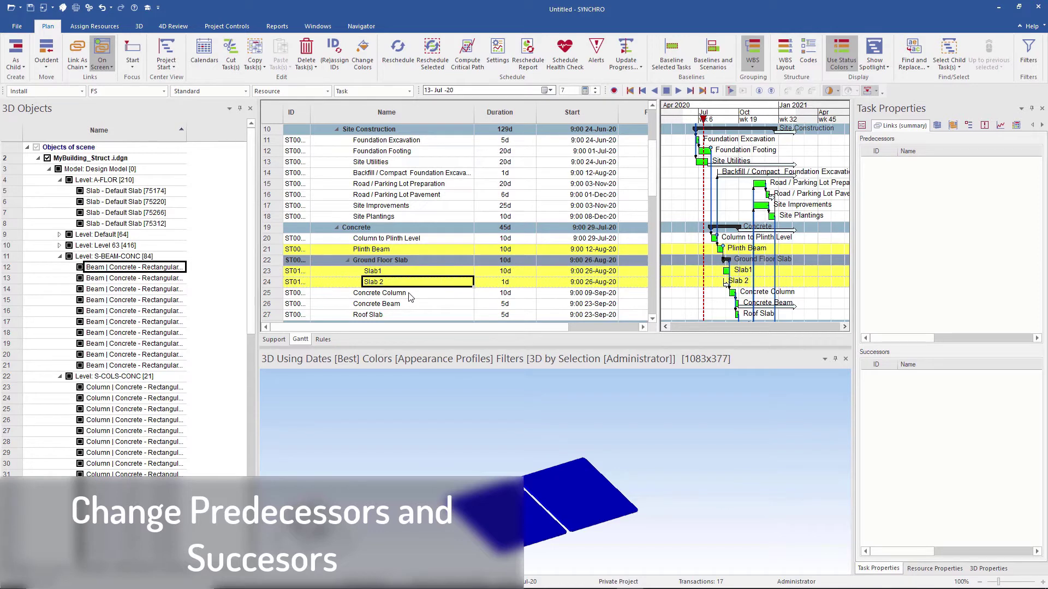
{"action": "left_click", "coordinate": [409, 293], "text": "ctrl"}
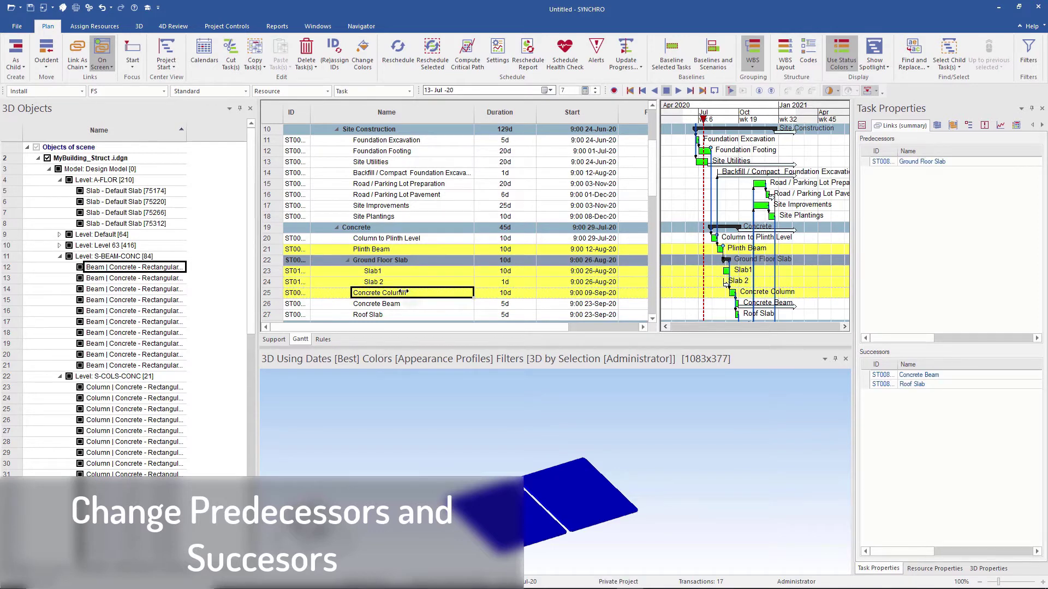
{"action": "left_click", "coordinate": [77, 47]}
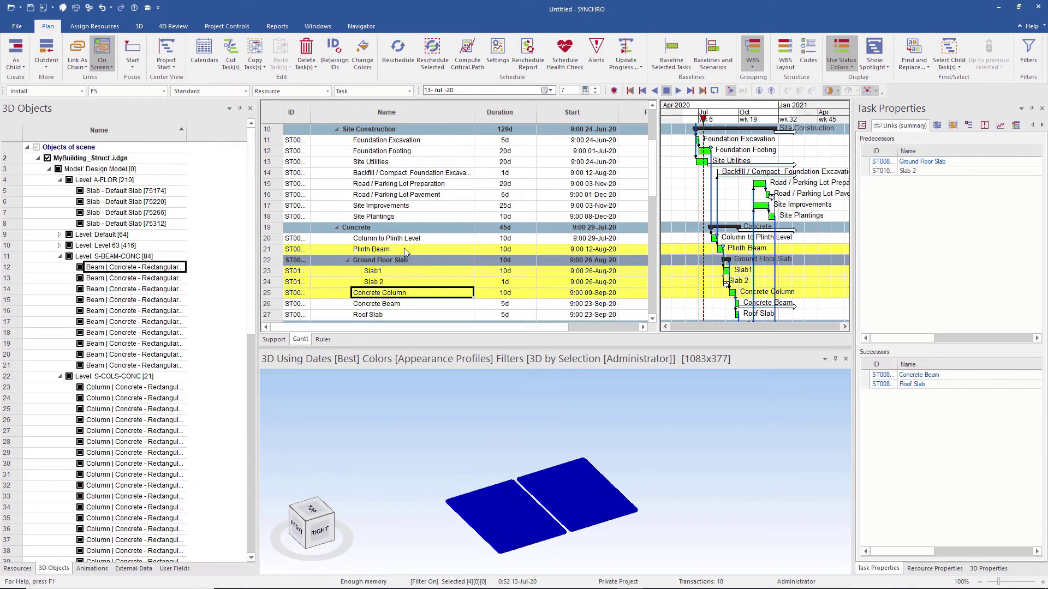
Step: Set the durations of the Slab1 and Slab 2 tasks to 5 days each
{"action": "left_click", "coordinate": [505, 271]}
{"action": "left_click", "coordinate": [482, 271]}
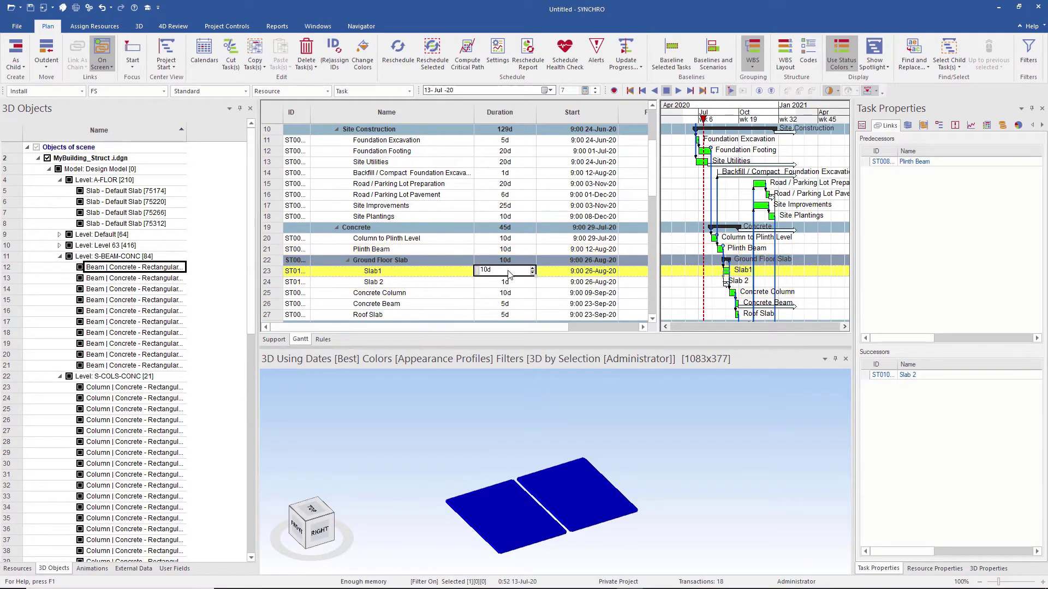
{"action": "type", "text": "5"}
{"action": "left_click", "coordinate": [504, 282]}
{"action": "left_click", "coordinate": [505, 281]}
{"action": "left_click", "coordinate": [478, 282]}
{"action": "type", "text": "5"}
{"action": "left_click", "coordinate": [383, 281]}
{"action": "left_click", "coordinate": [385, 271]}
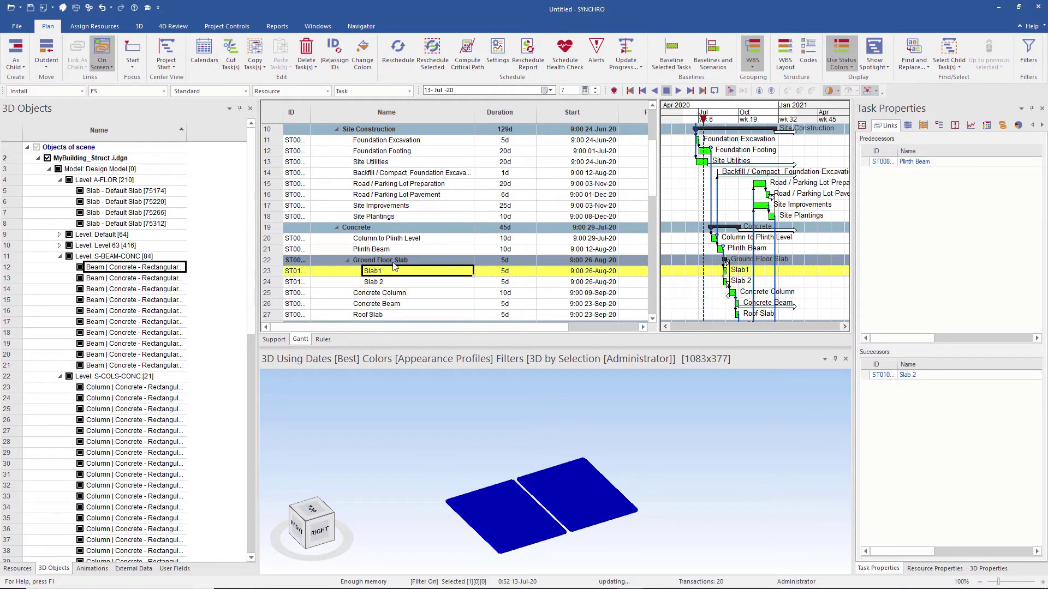
Step: Remove the Plinth Beam predecessor link from the Ground Floor Slab task and check the links of Slab 2
{"action": "left_click", "coordinate": [394, 262]}
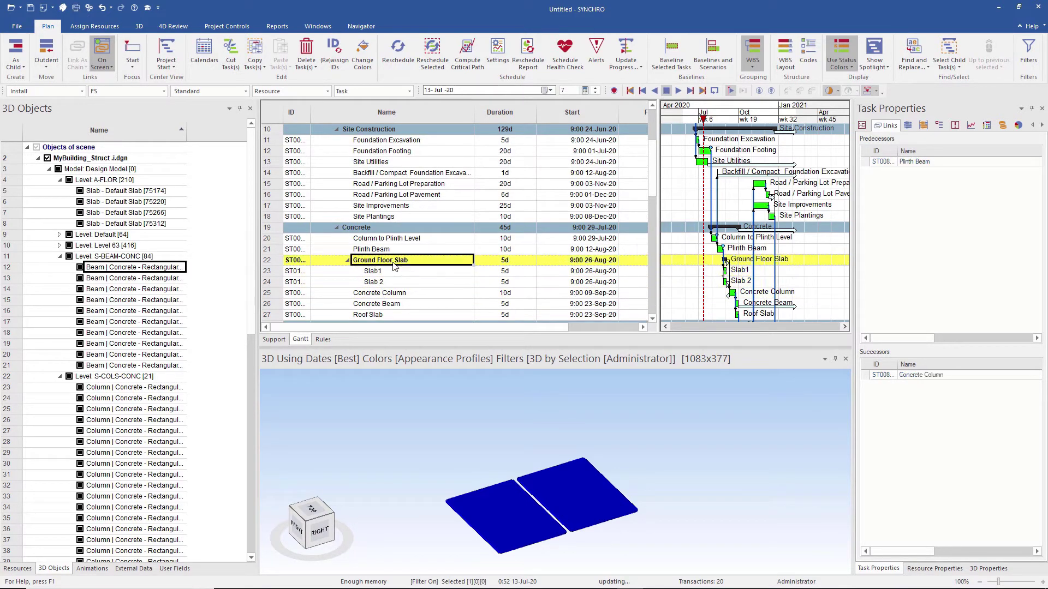
{"action": "left_click", "coordinate": [931, 163]}
{"action": "key", "text": "Delete"}
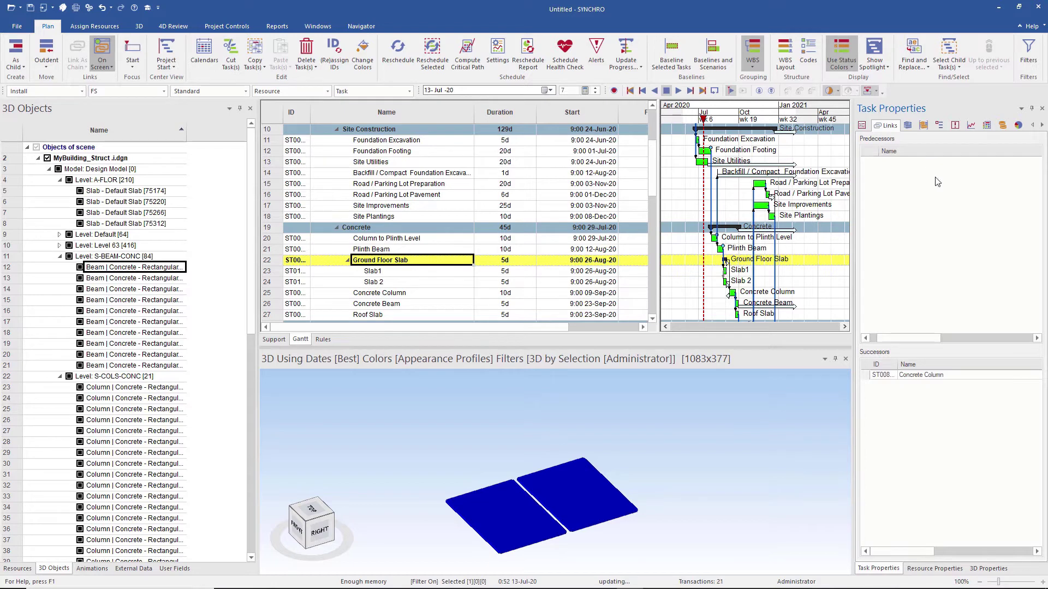
{"action": "left_click", "coordinate": [420, 282]}
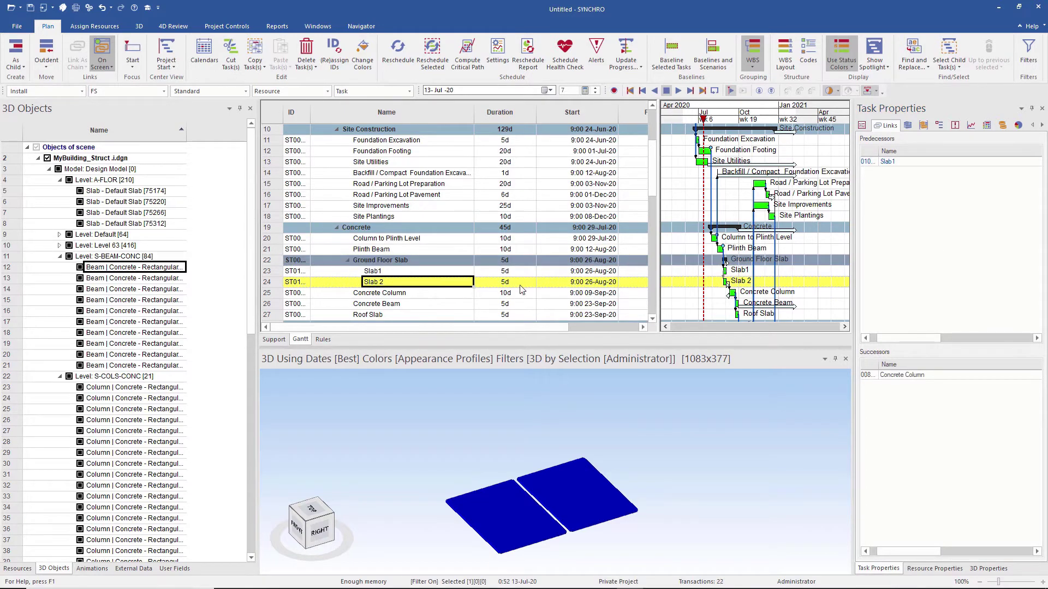
{"action": "scroll", "coordinate": [728, 284], "scroll_direction": "up", "scroll_amount": 5, "text": "ctrl"}
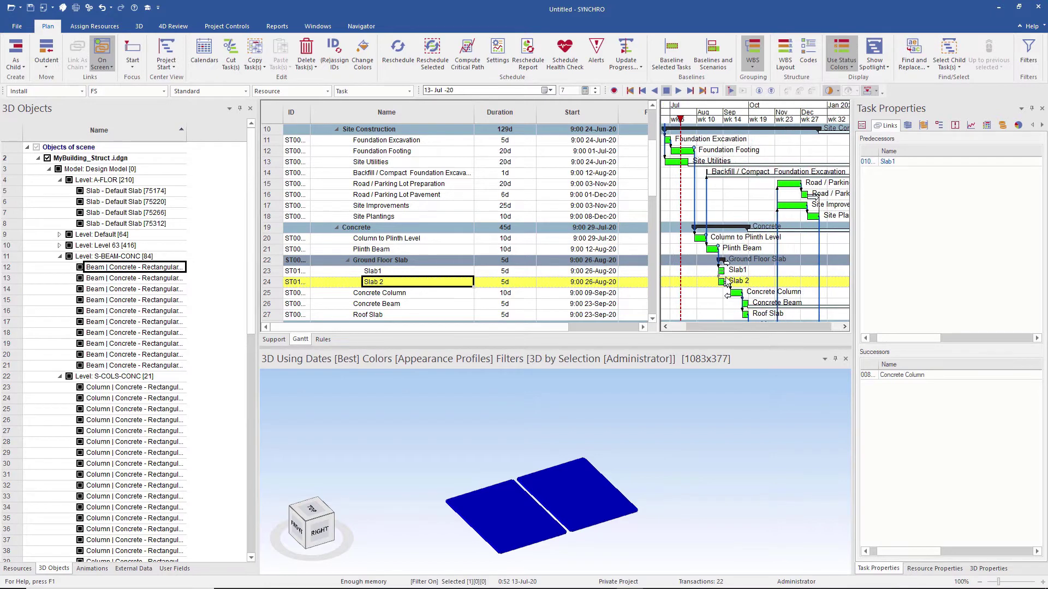
Step: Reschedule the project to apply the slab task links
{"action": "left_click", "coordinate": [398, 60]}
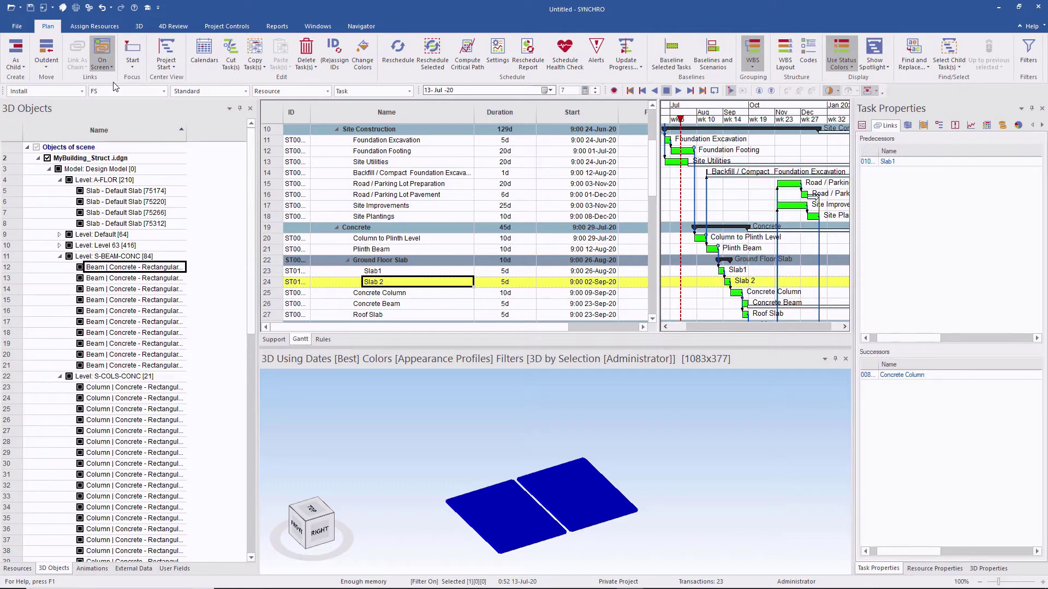
Step: Add a user appearance profile named slab
{"action": "left_click", "coordinate": [89, 27]}
{"action": "left_click", "coordinate": [22, 53]}
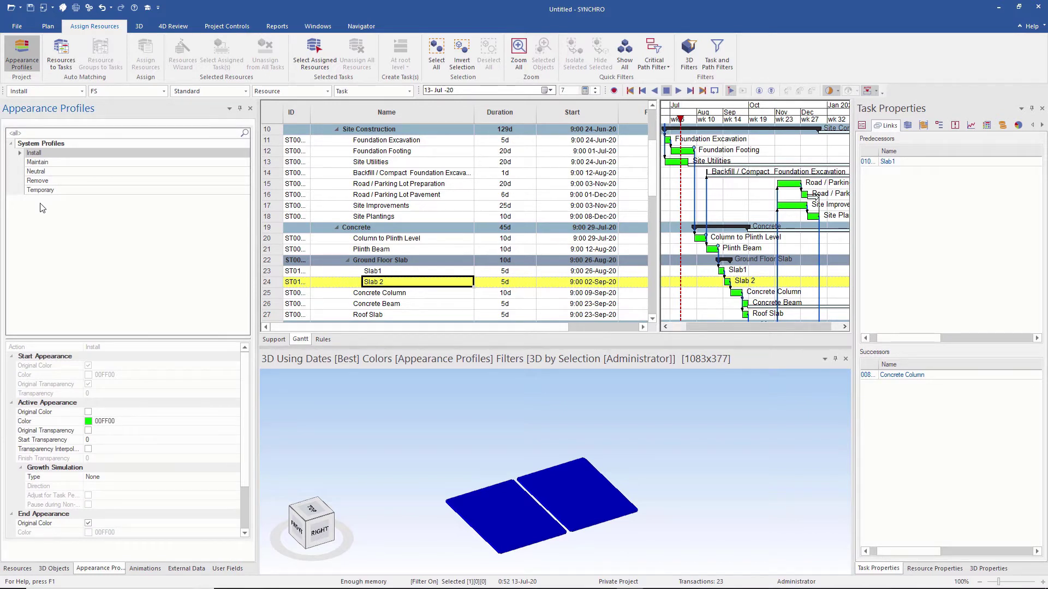
{"action": "right_click", "coordinate": [39, 215]}
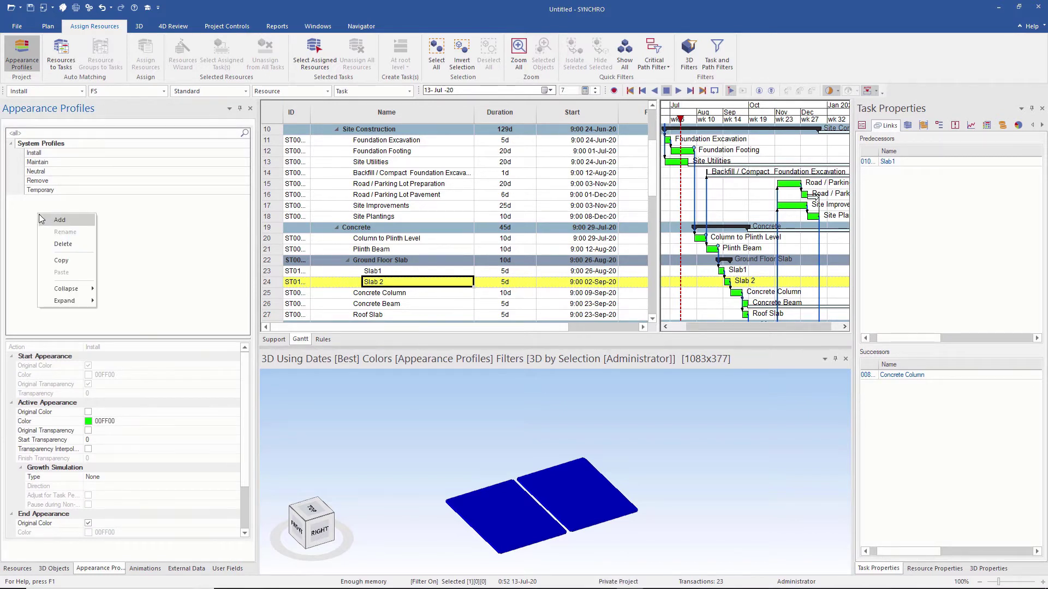
{"action": "left_click", "coordinate": [47, 220]}
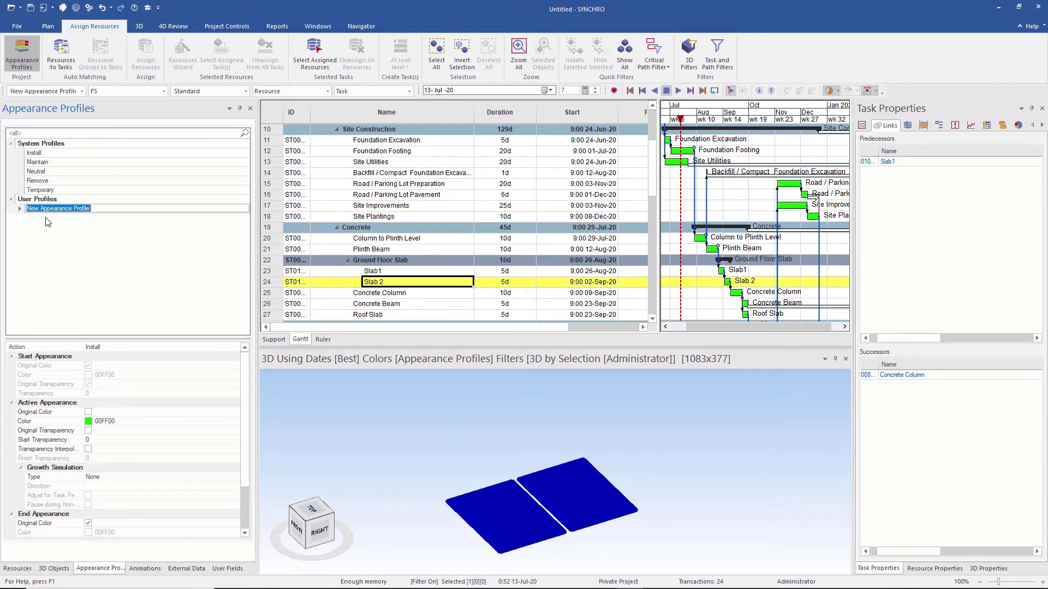
{"action": "type", "text": "slab"}
{"action": "left_click", "coordinate": [66, 237]}
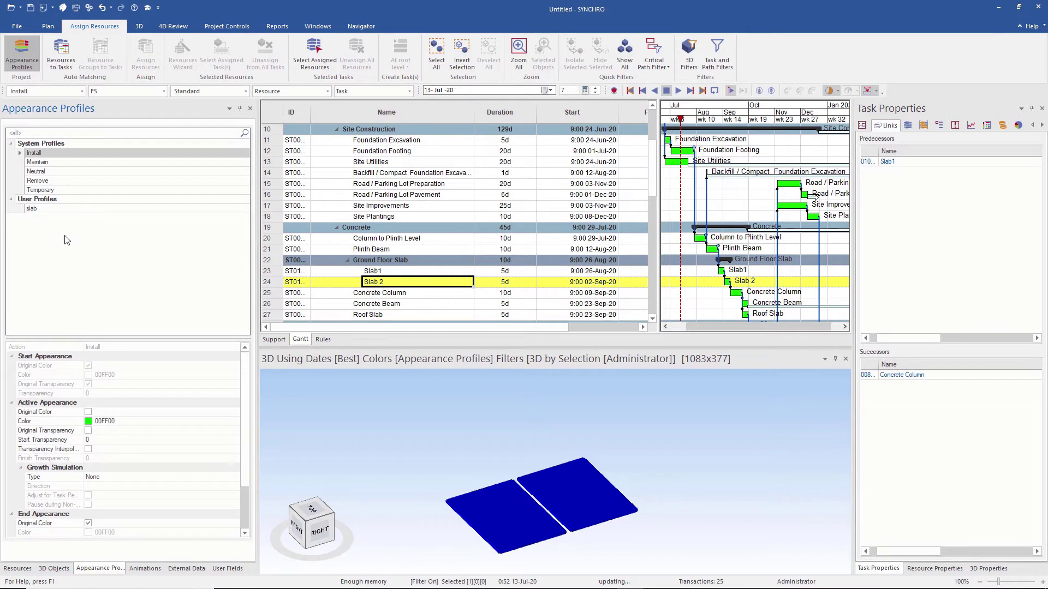
Step: Set the growth simulation type of the slab appearance profile to Left - Right
{"action": "left_click", "coordinate": [82, 209]}
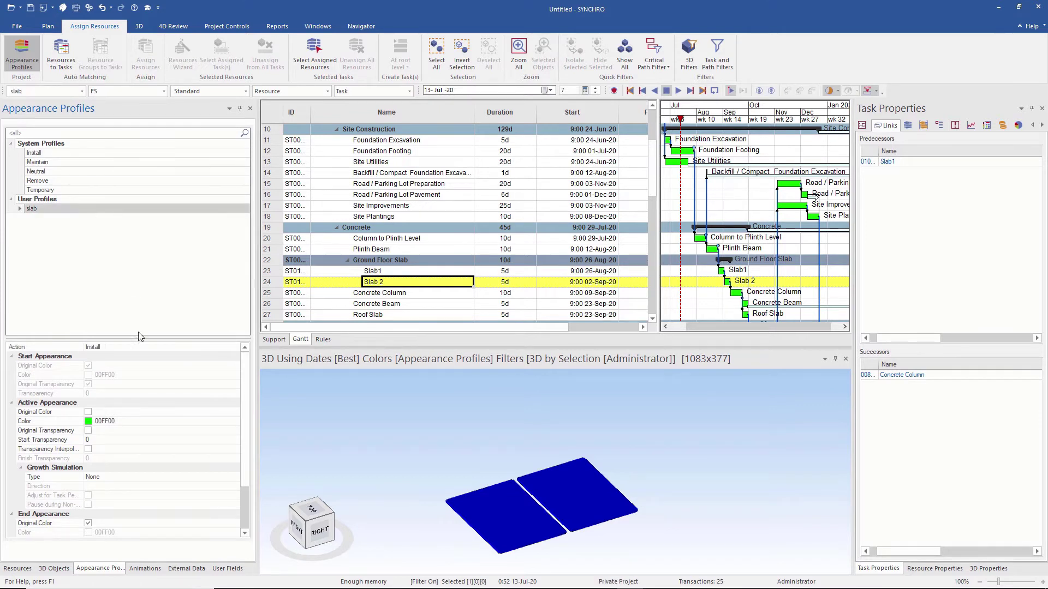
{"action": "left_click", "coordinate": [143, 476]}
{"action": "left_click", "coordinate": [234, 478]}
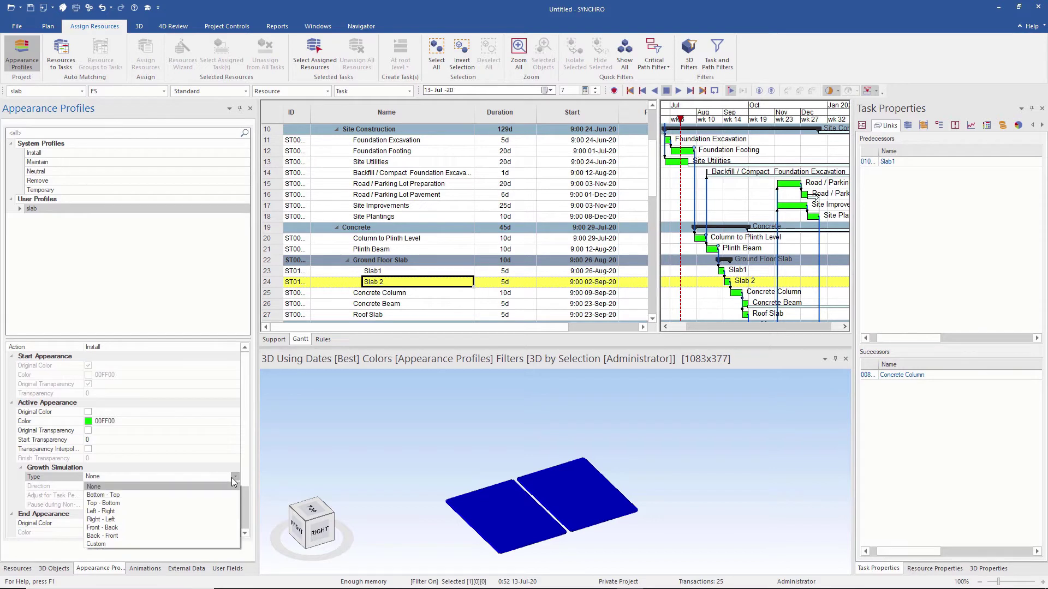
{"action": "left_click", "coordinate": [194, 511]}
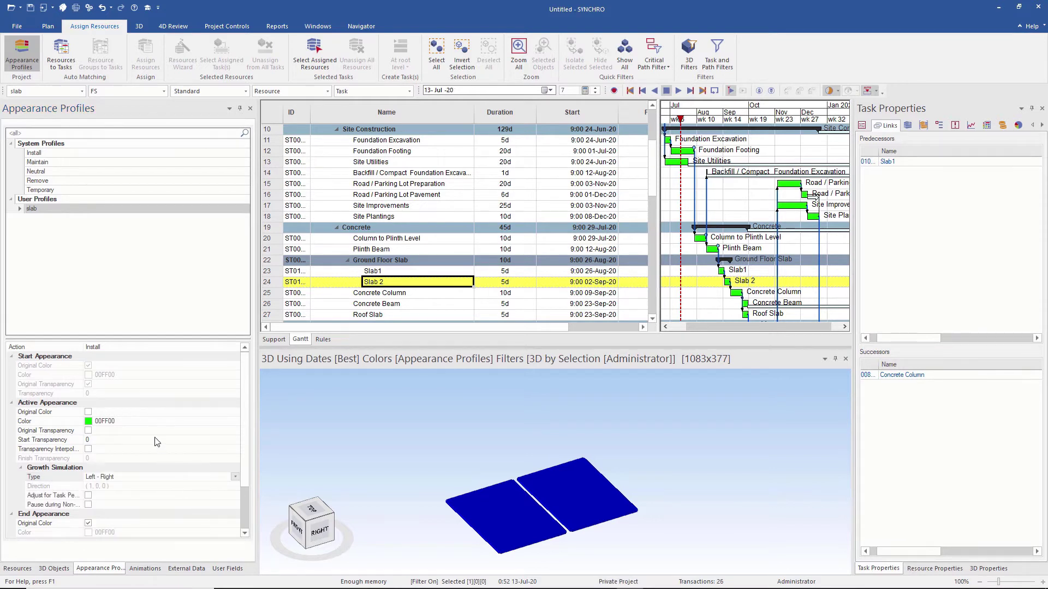
Step: Set the active appearance color of the slab profile to dark gray, 696969
{"action": "left_click", "coordinate": [143, 422]}
{"action": "left_click", "coordinate": [234, 421]}
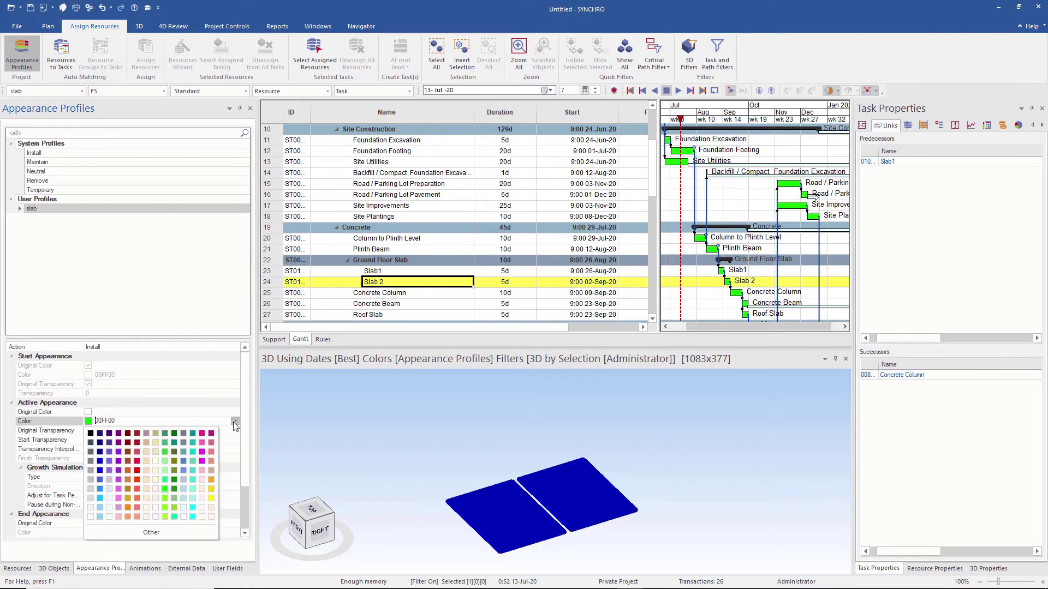
{"action": "left_click", "coordinate": [91, 470]}
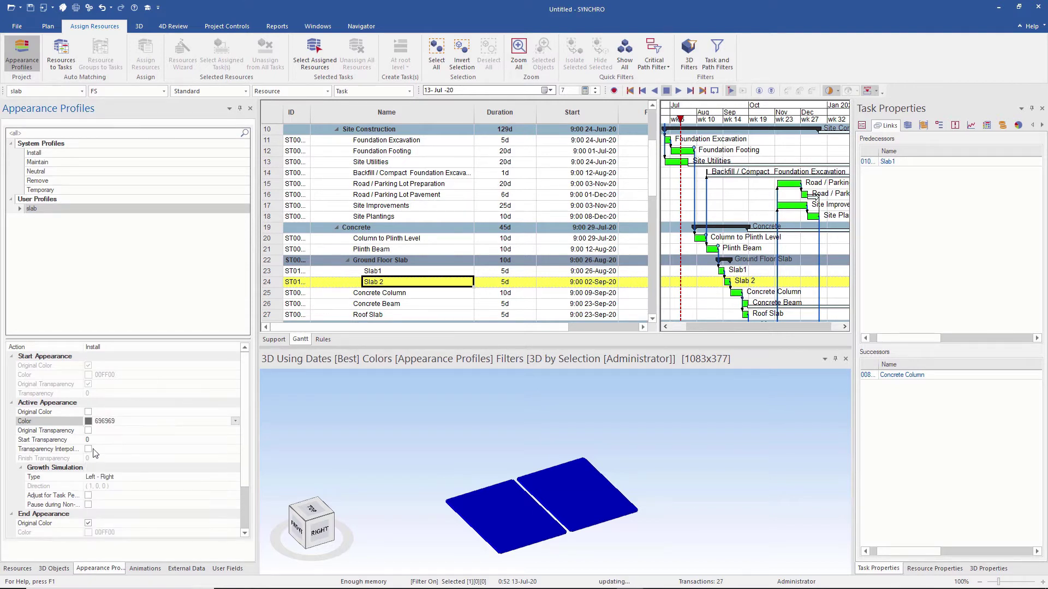
{"action": "left_click", "coordinate": [120, 440]}
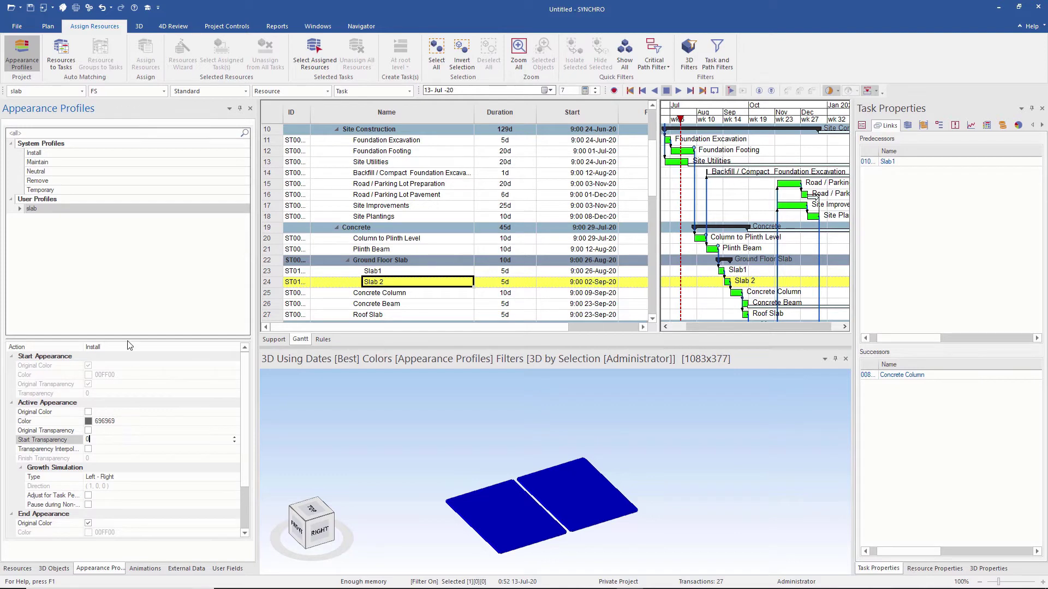
{"action": "left_click", "coordinate": [139, 214]}
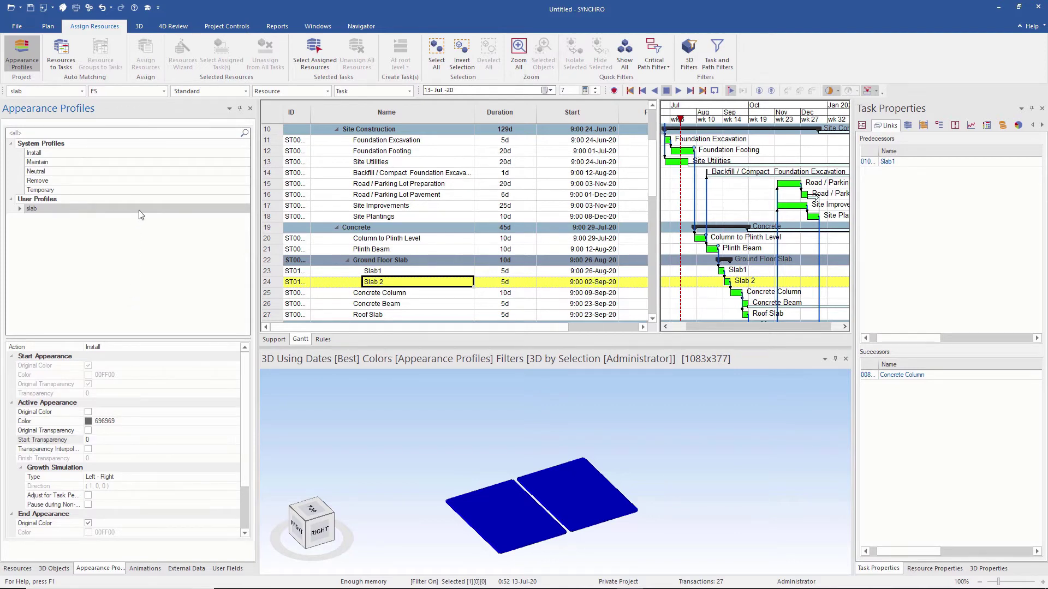
Step: Assign the first of the two ground slabs in the 3D view to the Slab1 task with the slab profile
{"action": "left_click", "coordinate": [365, 271]}
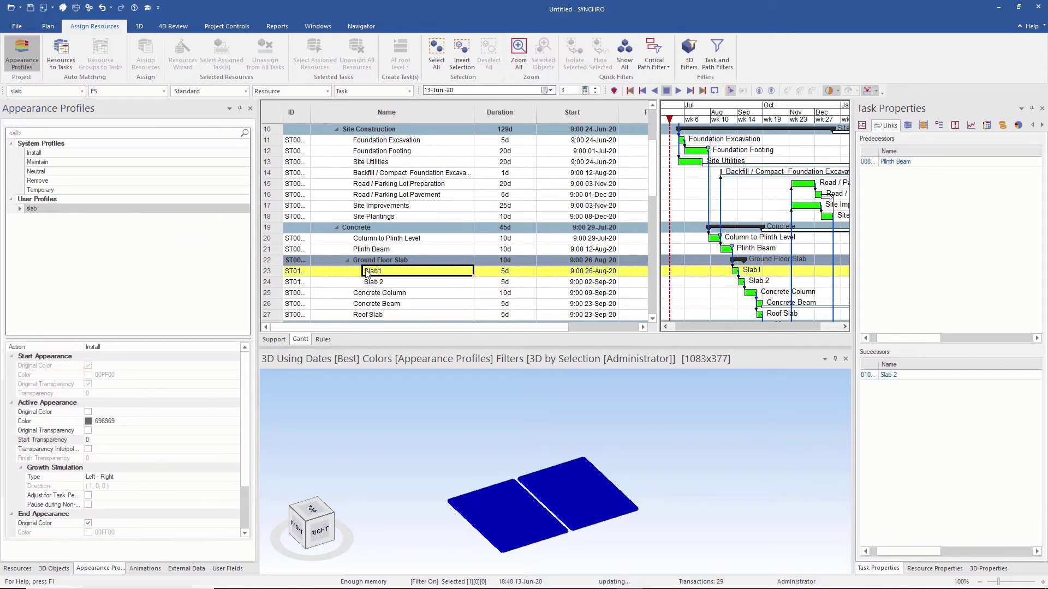
{"action": "left_click", "coordinate": [470, 494]}
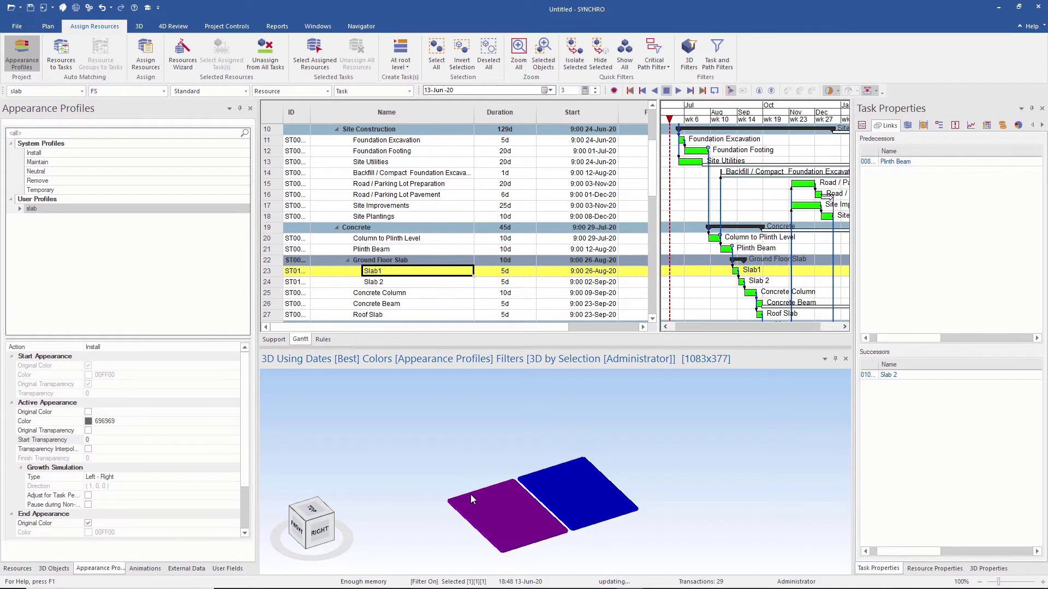
{"action": "right_click", "coordinate": [471, 494]}
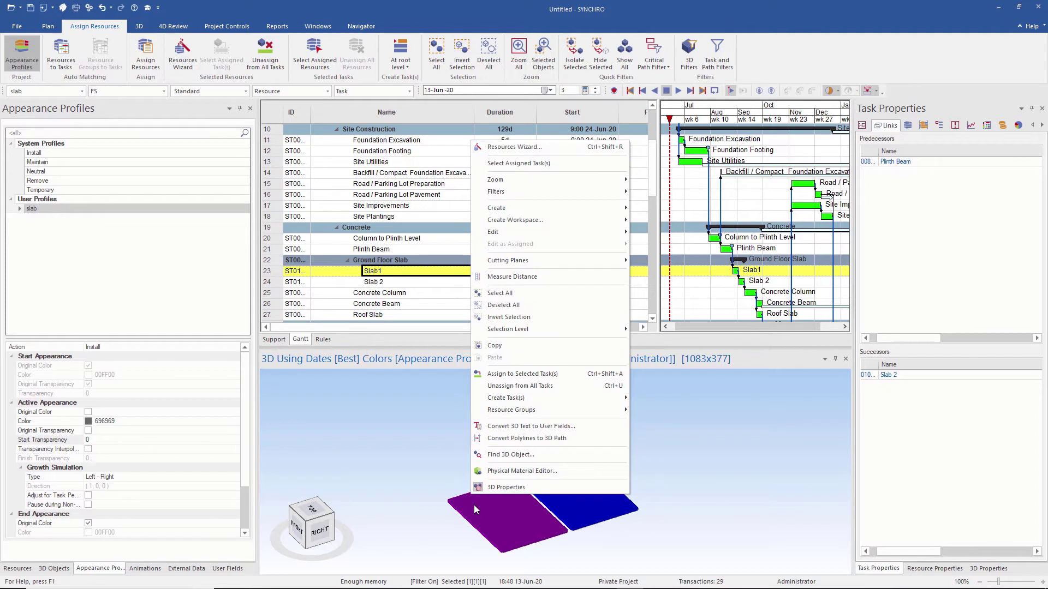
{"action": "left_click", "coordinate": [533, 376]}
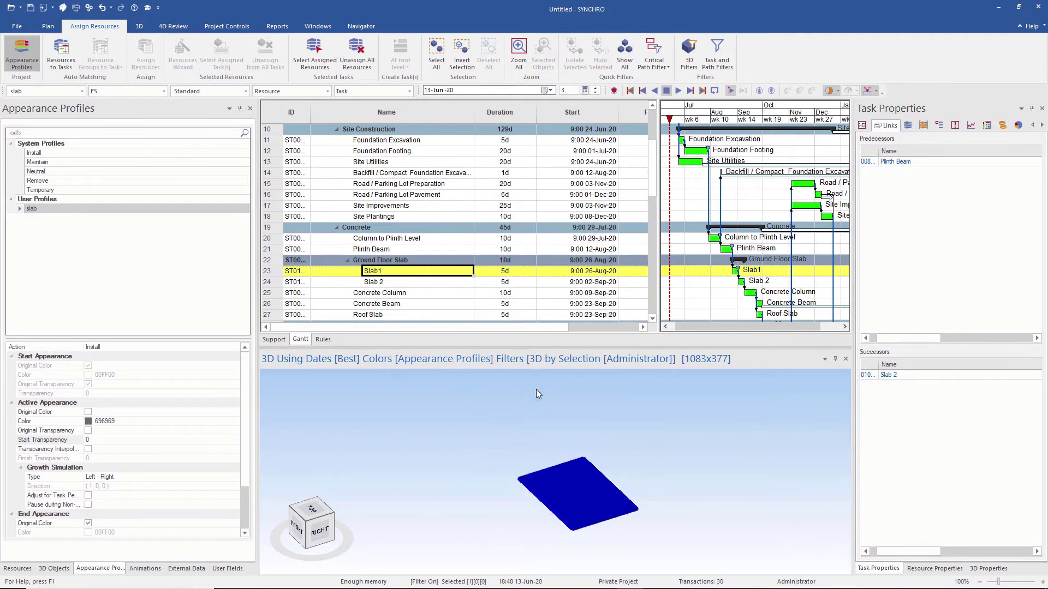
Step: Assign the remaining ground slab to the Slab 2 task with the slab profile and scrub the Gantt timeline to preview the slab simulation
{"action": "left_click", "coordinate": [440, 282]}
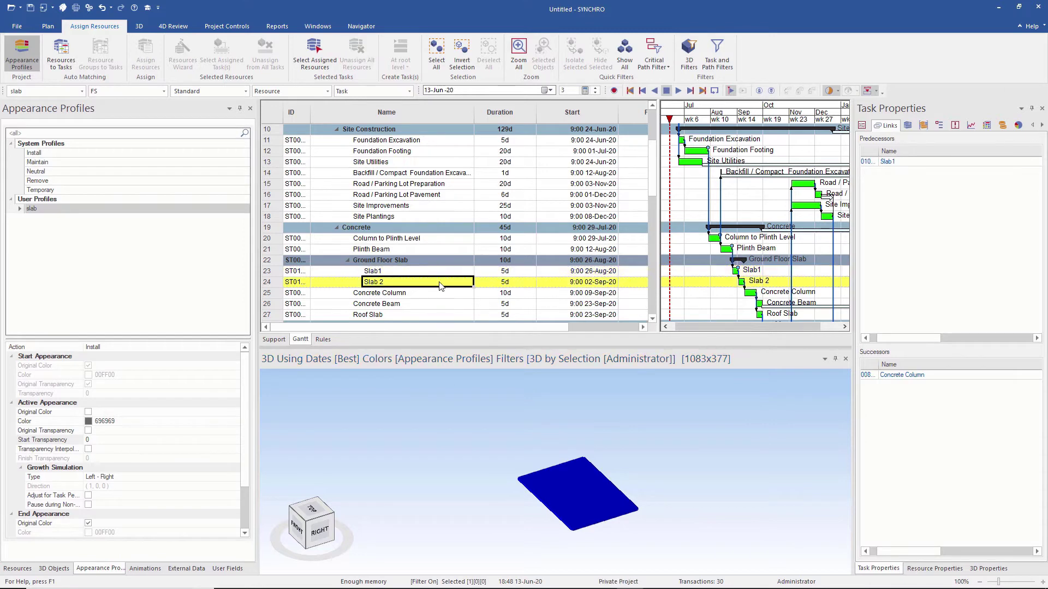
{"action": "left_click", "coordinate": [575, 468]}
{"action": "right_click", "coordinate": [575, 468]}
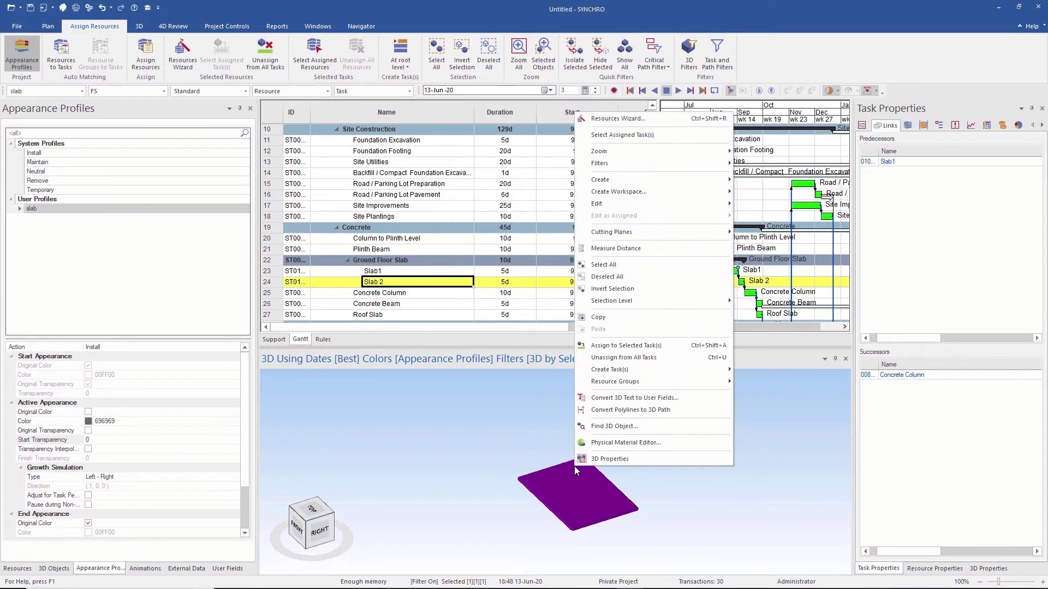
{"action": "left_click", "coordinate": [620, 359]}
{"action": "left_click_drag", "start_coordinate": [672, 123], "coordinate": [745, 140]}
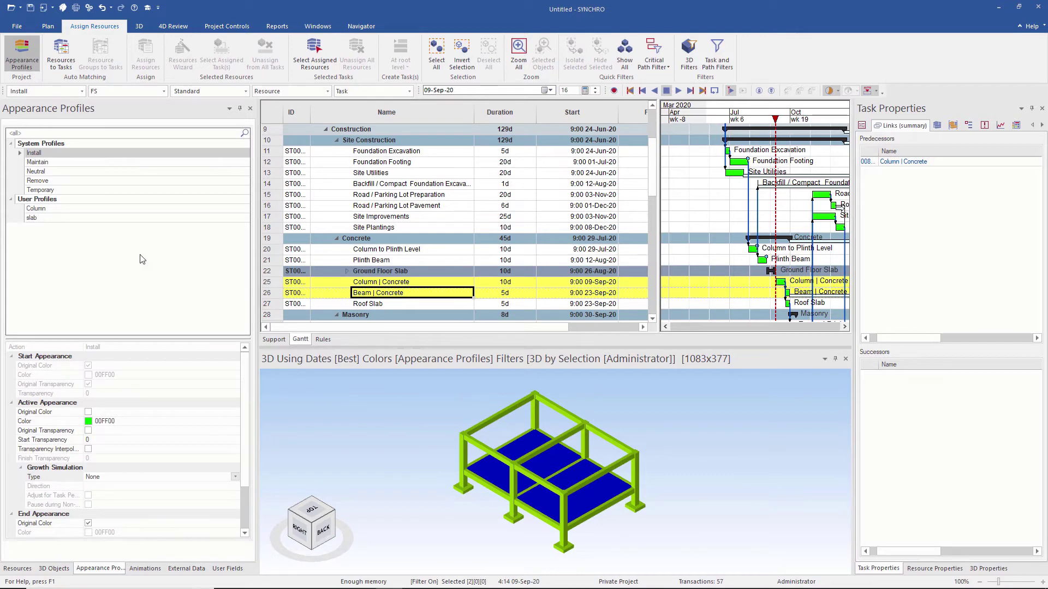
Step: Create an auto-matching rule named Auto Assign that ignores assigned resources, tasks with assignments and summary tasks
{"action": "left_click", "coordinate": [61, 60]}
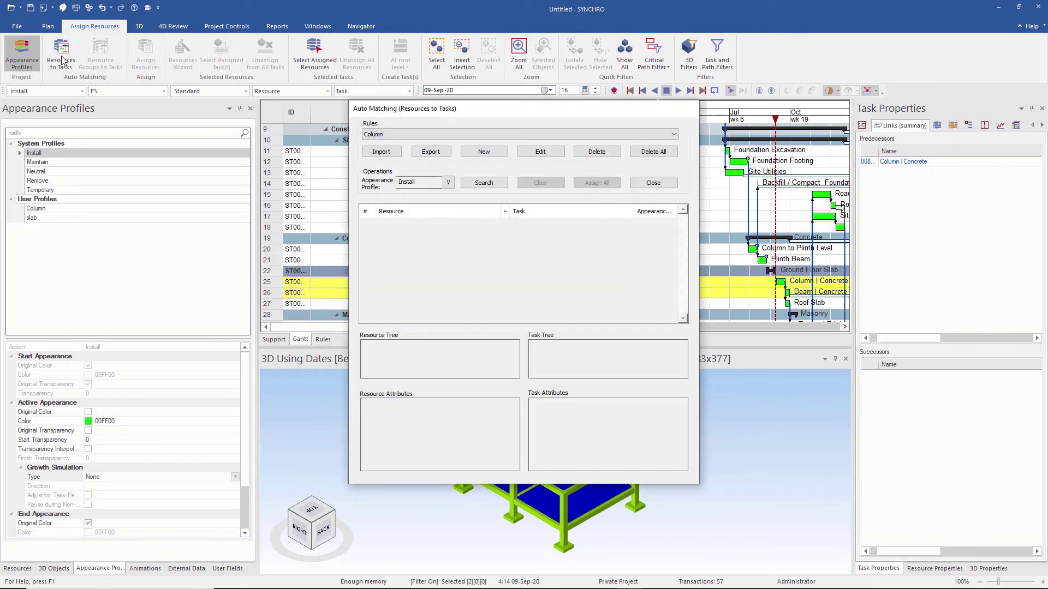
{"action": "left_click", "coordinate": [483, 152]}
{"action": "type", "text": "Auto Assign"}
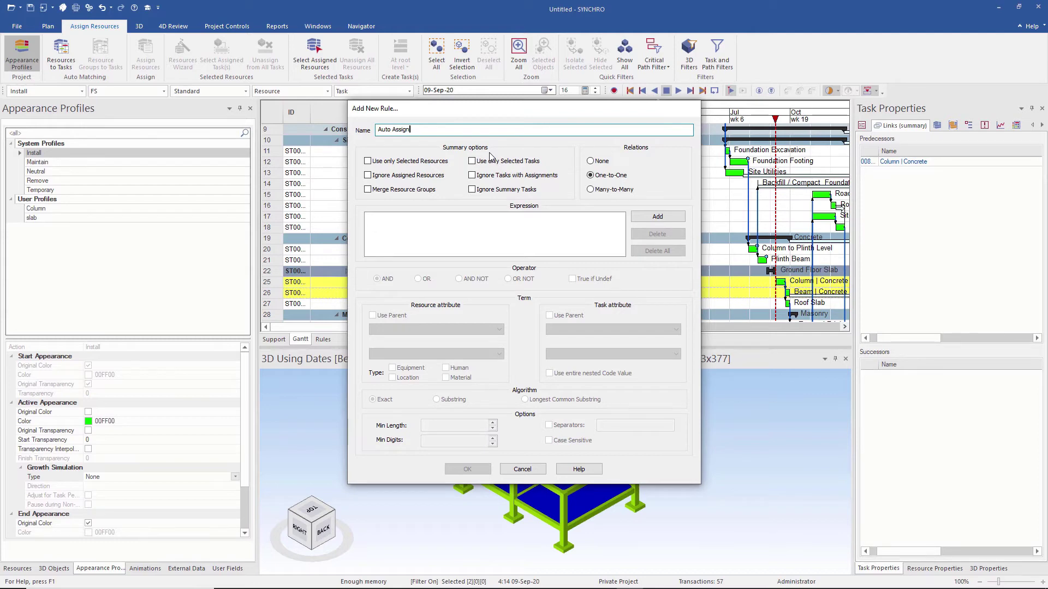
{"action": "left_click", "coordinate": [429, 178]}
{"action": "left_click", "coordinate": [498, 176]}
Step: Add a term matching resource name to task name by substring for the Material type only, and save the Auto Assign rule
{"action": "left_click", "coordinate": [643, 215]}
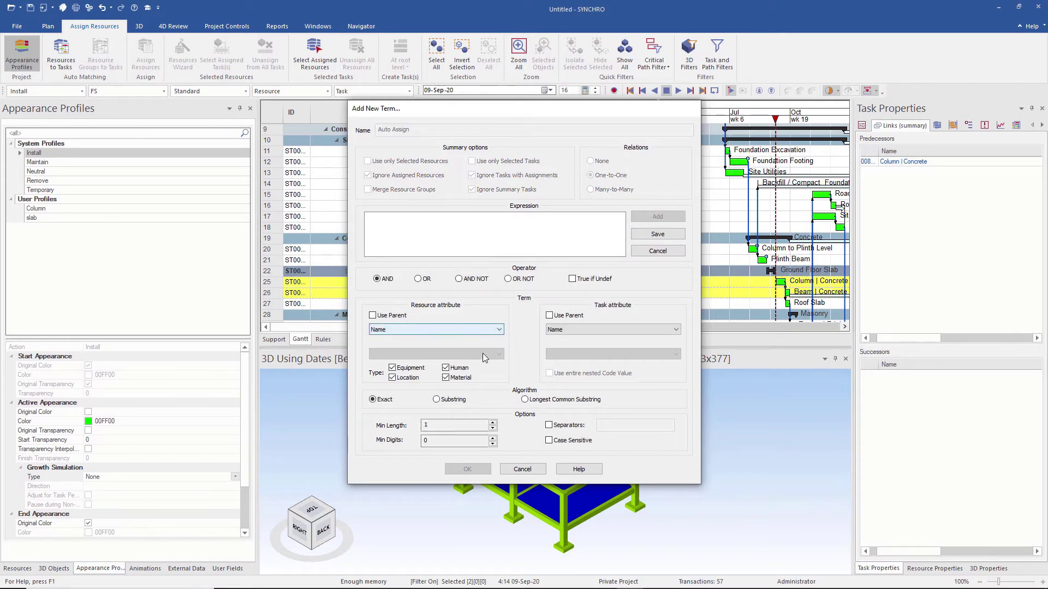
{"action": "left_click", "coordinate": [456, 370]}
{"action": "left_click", "coordinate": [418, 370]}
{"action": "left_click", "coordinate": [408, 379]}
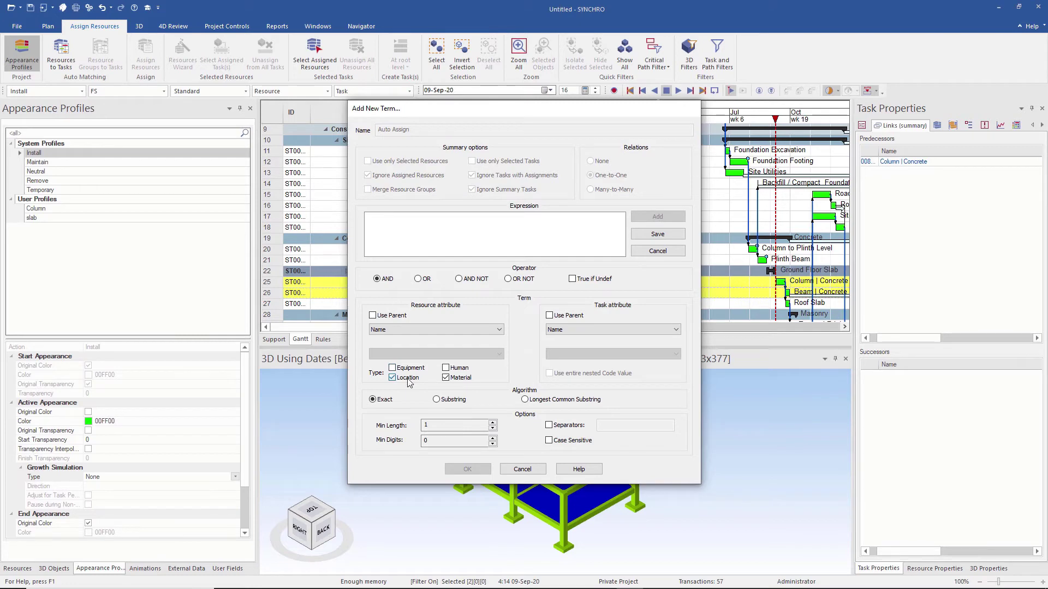
{"action": "left_click", "coordinate": [446, 401]}
{"action": "left_click", "coordinate": [671, 235]}
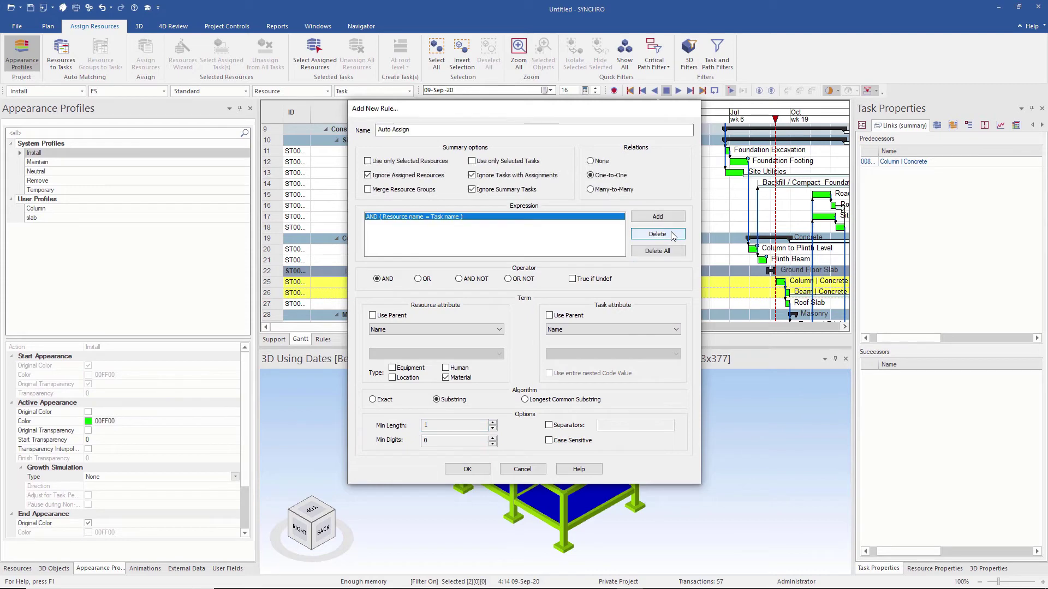
{"action": "left_click", "coordinate": [482, 469]}
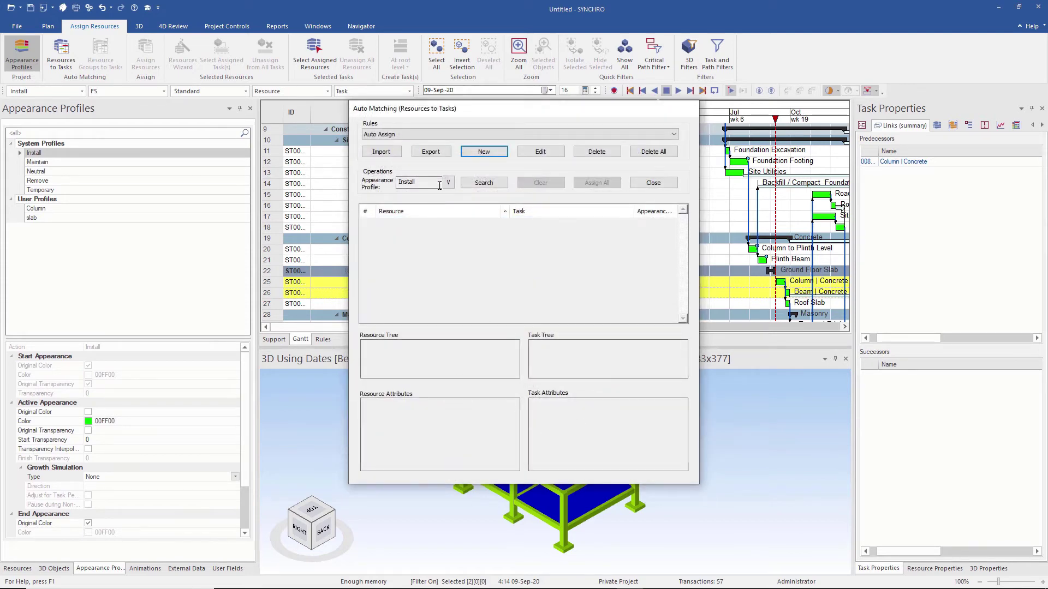
Step: Search for matches with the Auto Assign rule using the Column appearance profile and assign all matched resources to their tasks
{"action": "left_click", "coordinate": [448, 183]}
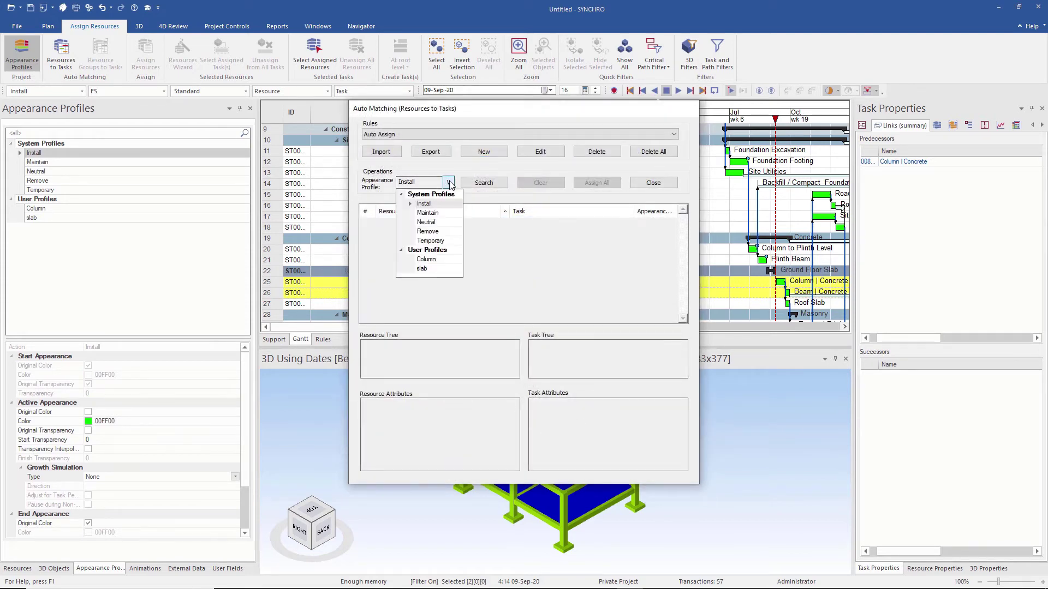
{"action": "left_click", "coordinate": [435, 258]}
{"action": "left_click", "coordinate": [482, 183]}
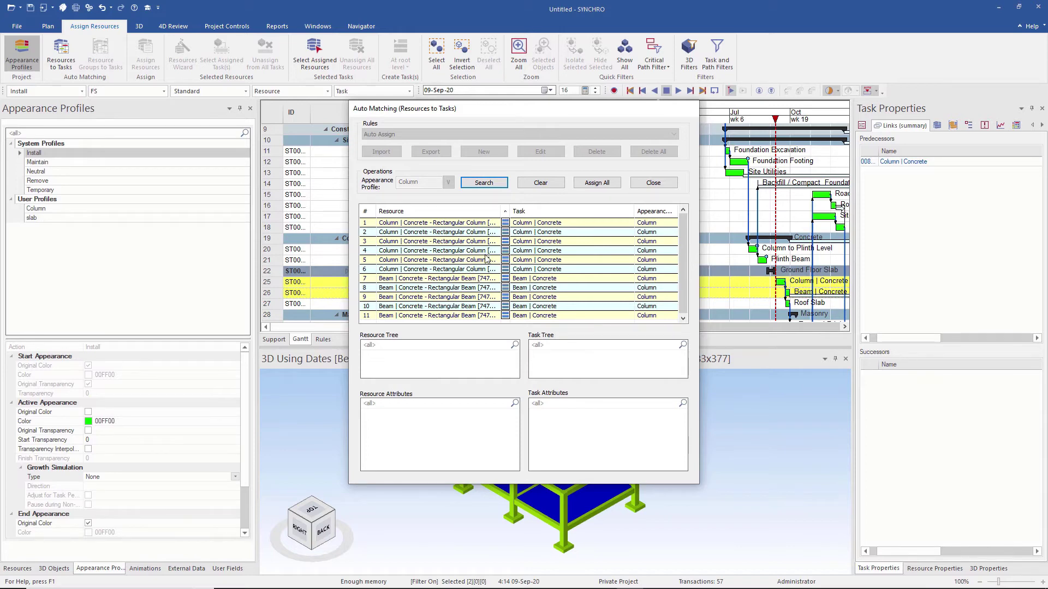
{"action": "left_click", "coordinate": [596, 184]}
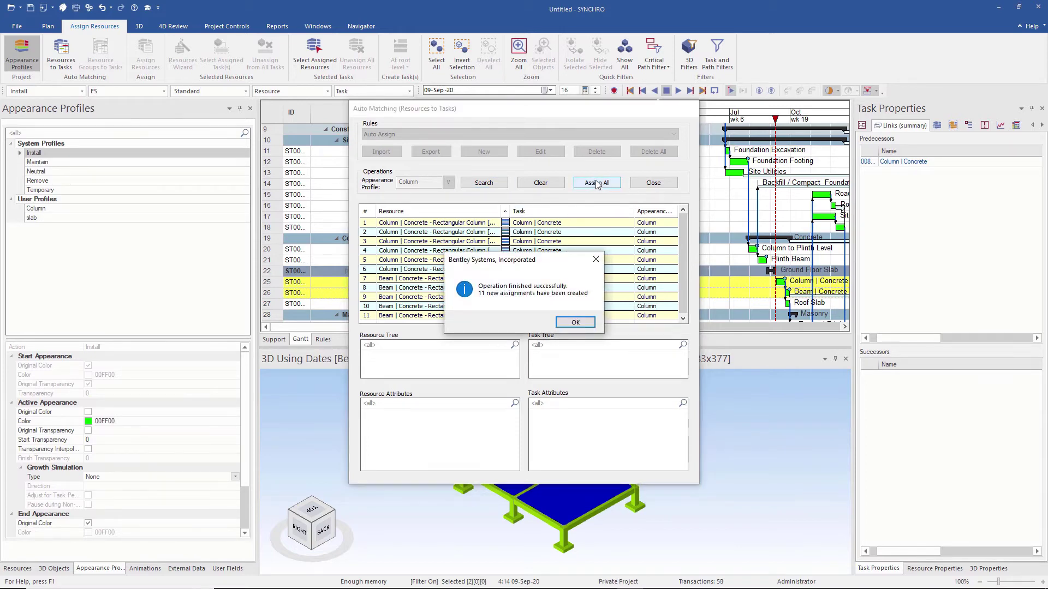
{"action": "left_click", "coordinate": [575, 322]}
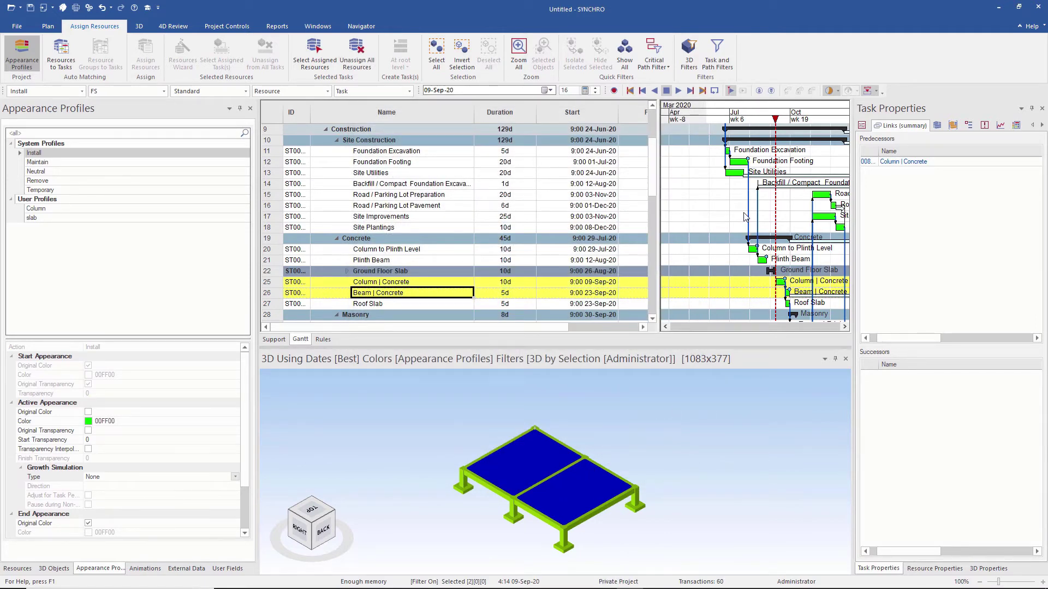
Step: Play the 4D simulation of the assigned columns and beams
{"action": "left_click", "coordinate": [680, 92]}
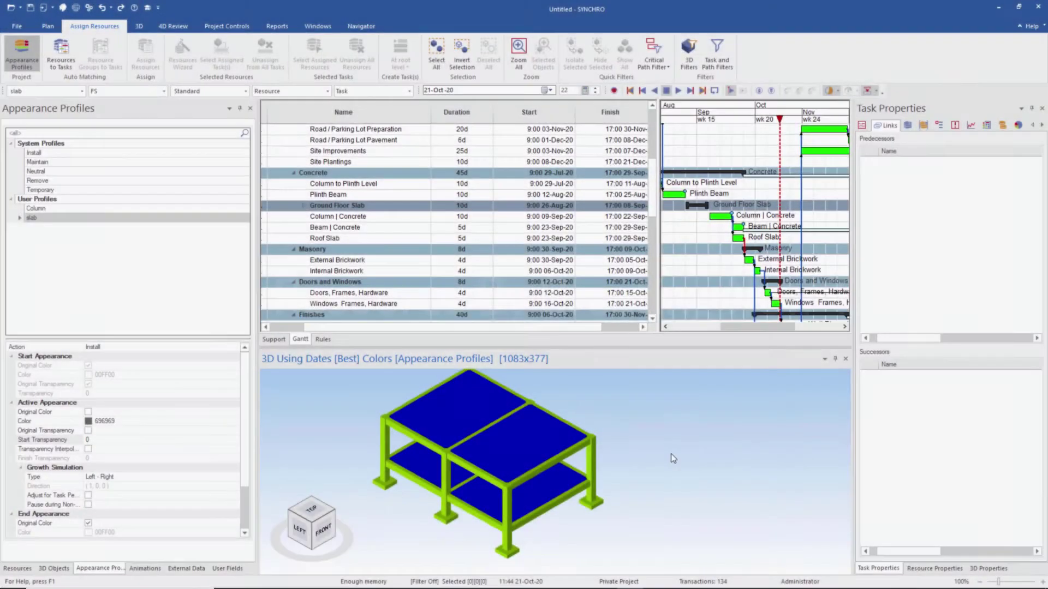
Step: Create a separate subtask under the Roof Slab task for each of the two upper-level slabs
{"action": "left_click", "coordinate": [526, 435]}
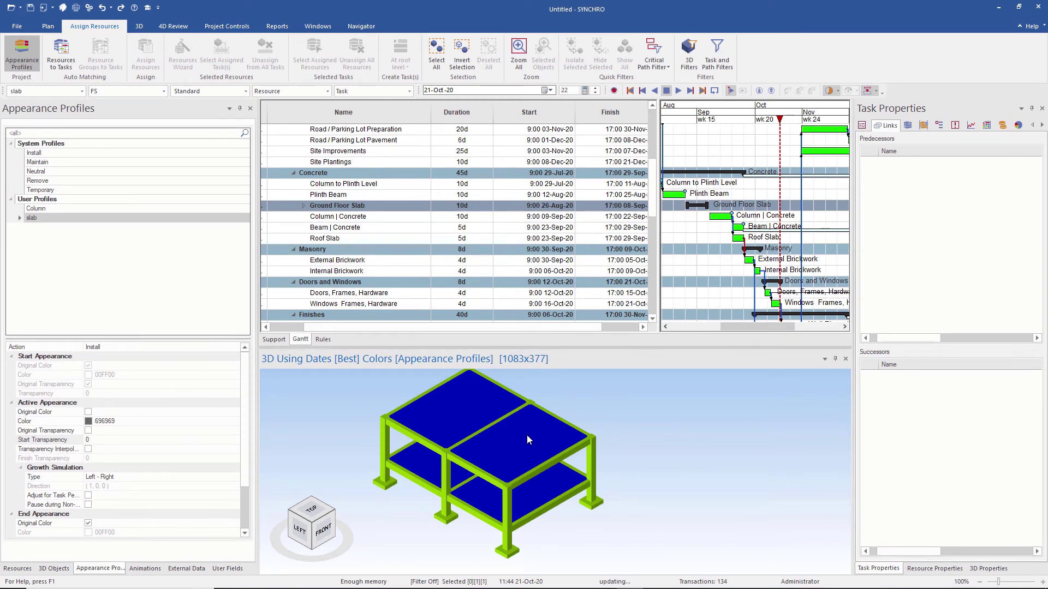
{"action": "left_click", "coordinate": [468, 414], "text": "ctrl"}
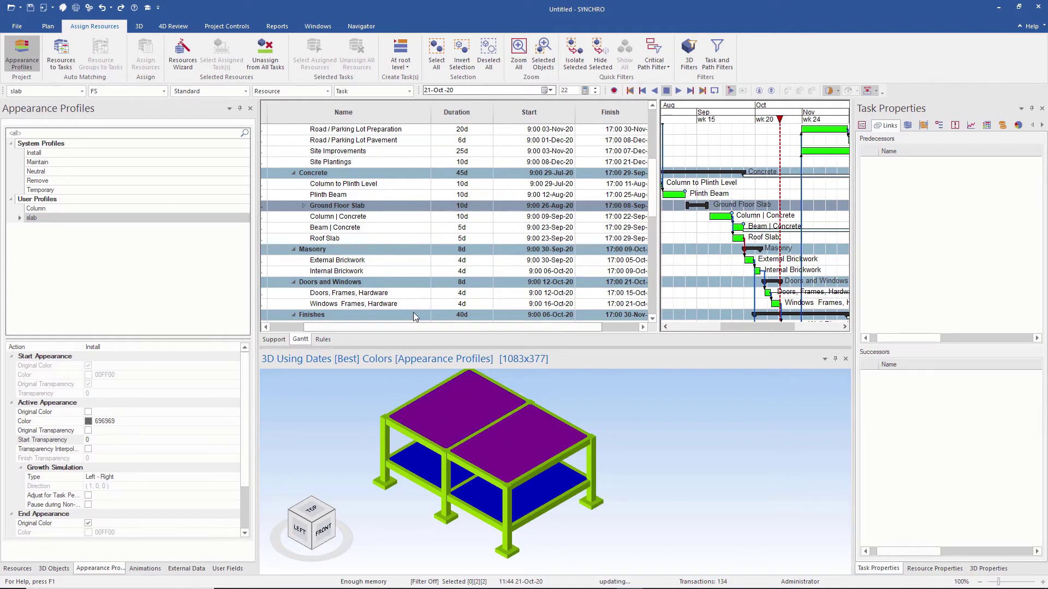
{"action": "left_click", "coordinate": [365, 240]}
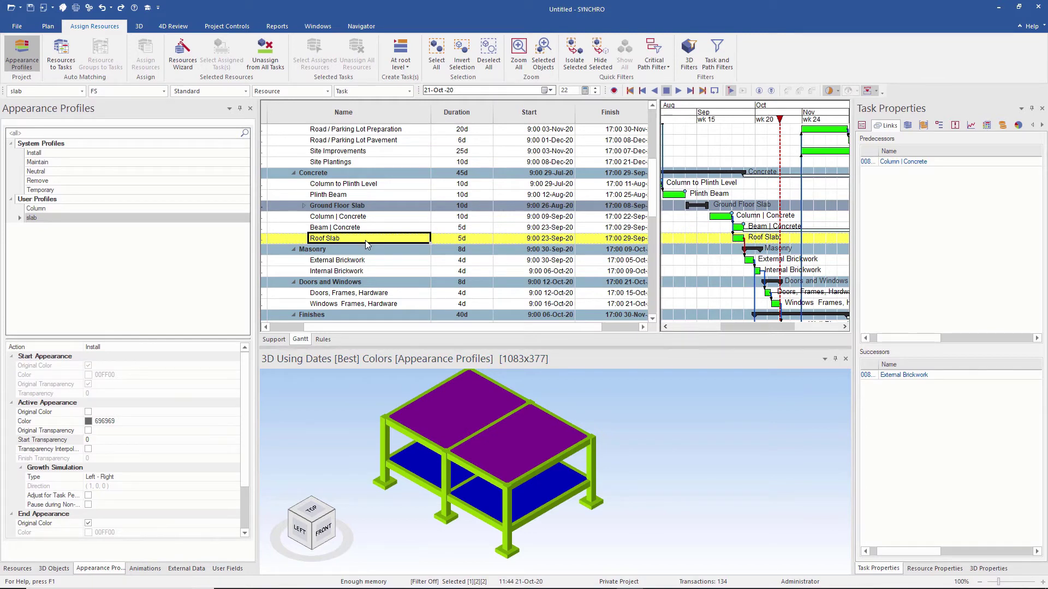
{"action": "left_click", "coordinate": [406, 68]}
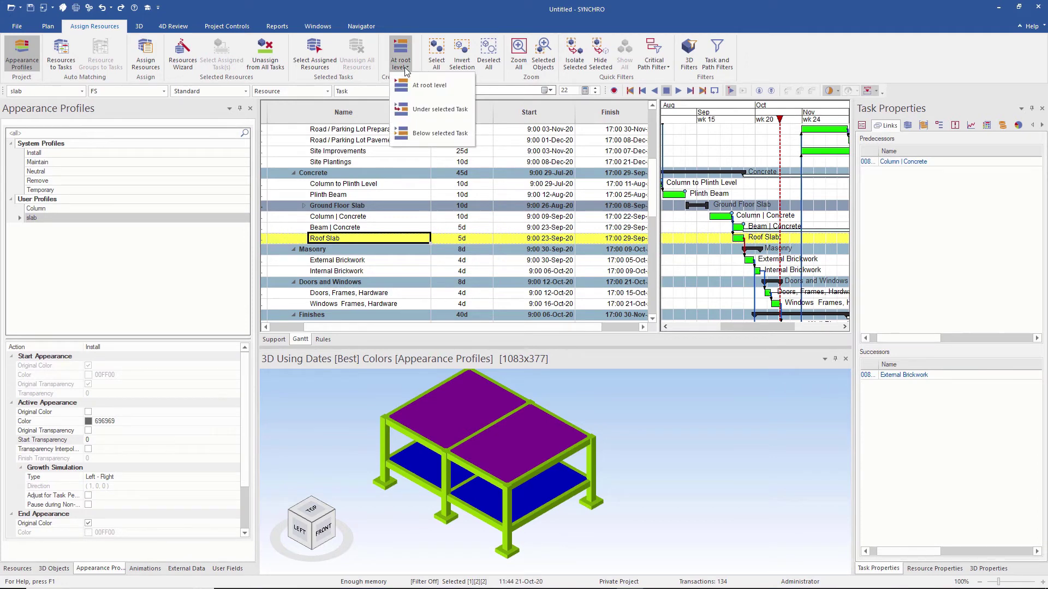
{"action": "left_click", "coordinate": [439, 110]}
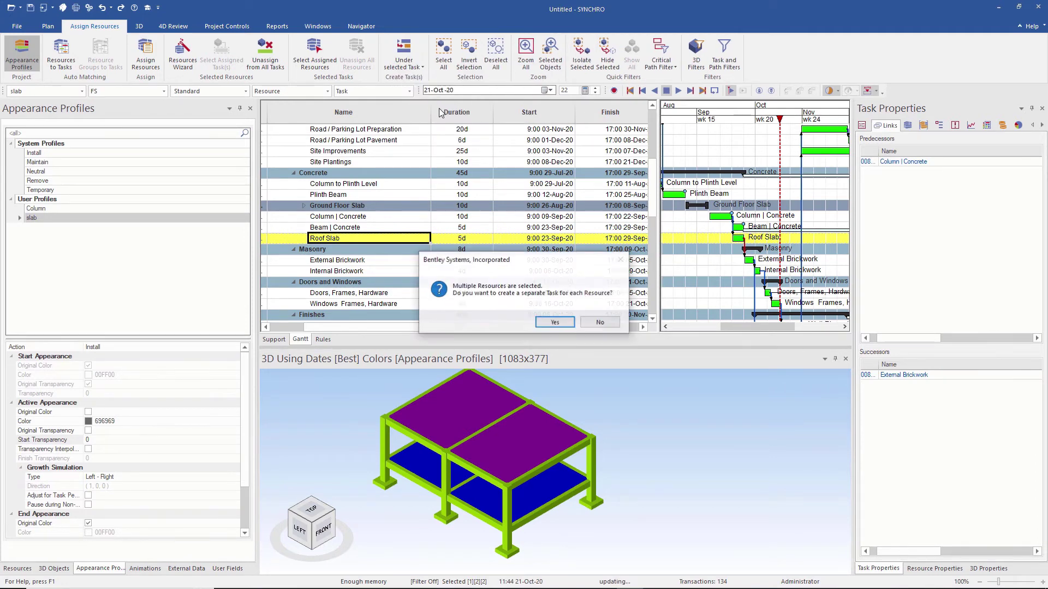
{"action": "left_click", "coordinate": [555, 321]}
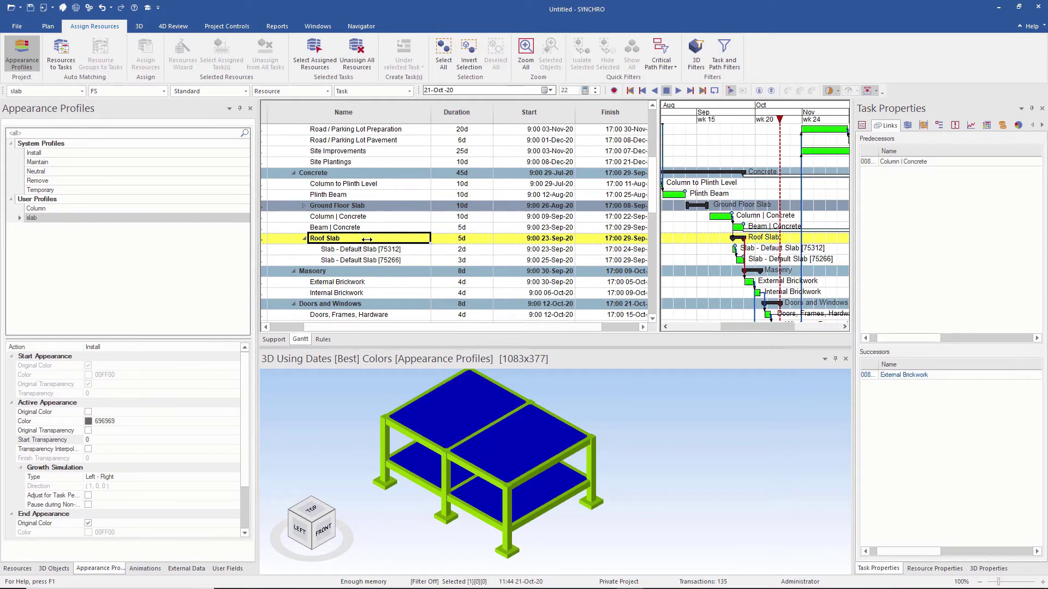
Step: Remove the Column | Concrete predecessor from Roof Slab, and select Column | Concrete together with the subtask Slab - Default Slab [75312] for linking
{"action": "left_click", "coordinate": [915, 163]}
{"action": "key", "text": "Delete"}
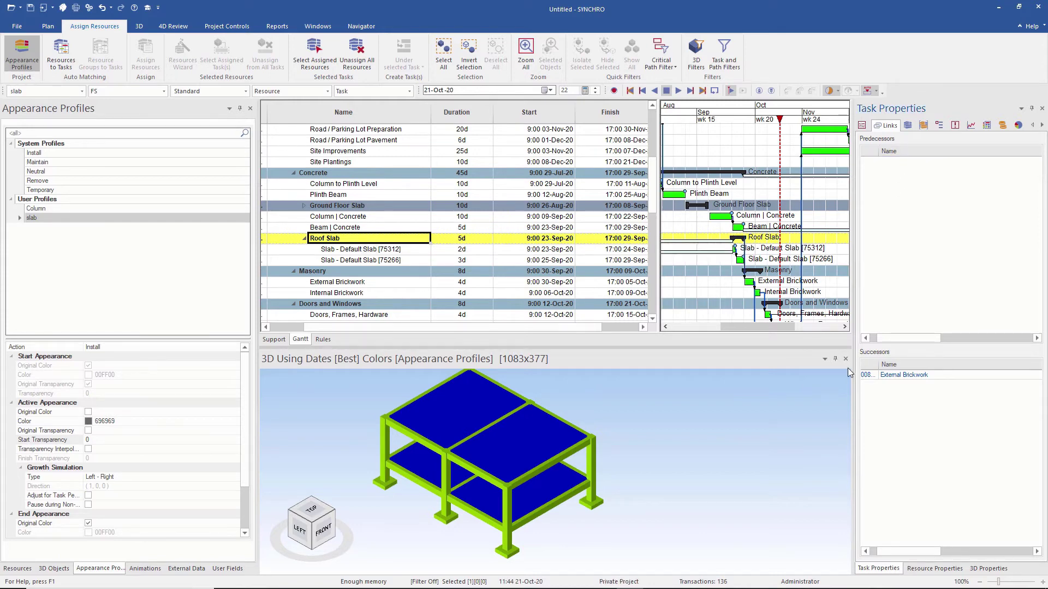
{"action": "left_click", "coordinate": [384, 248]}
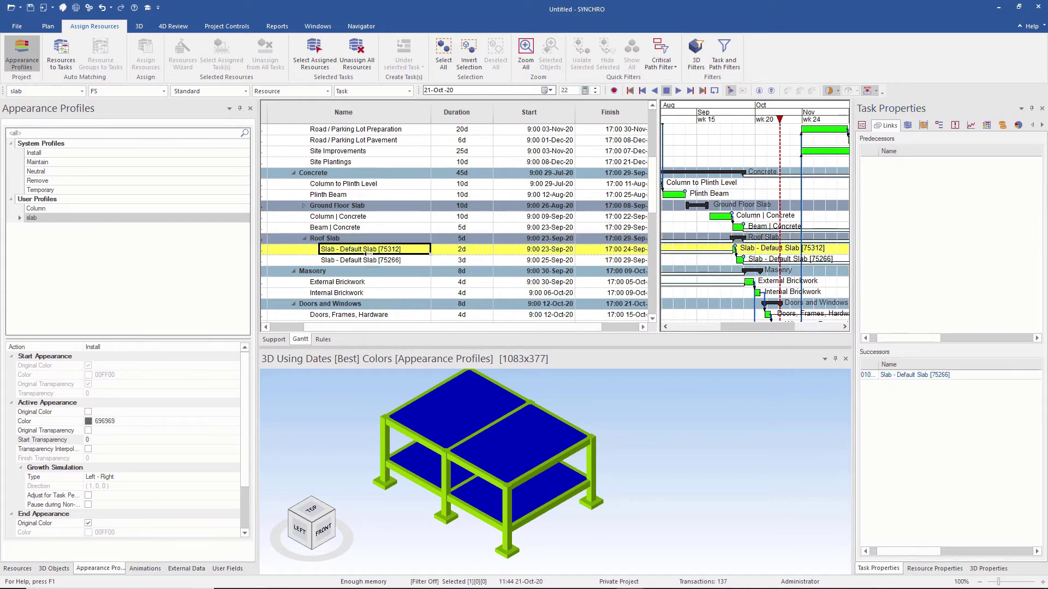
{"action": "left_click", "coordinate": [385, 217]}
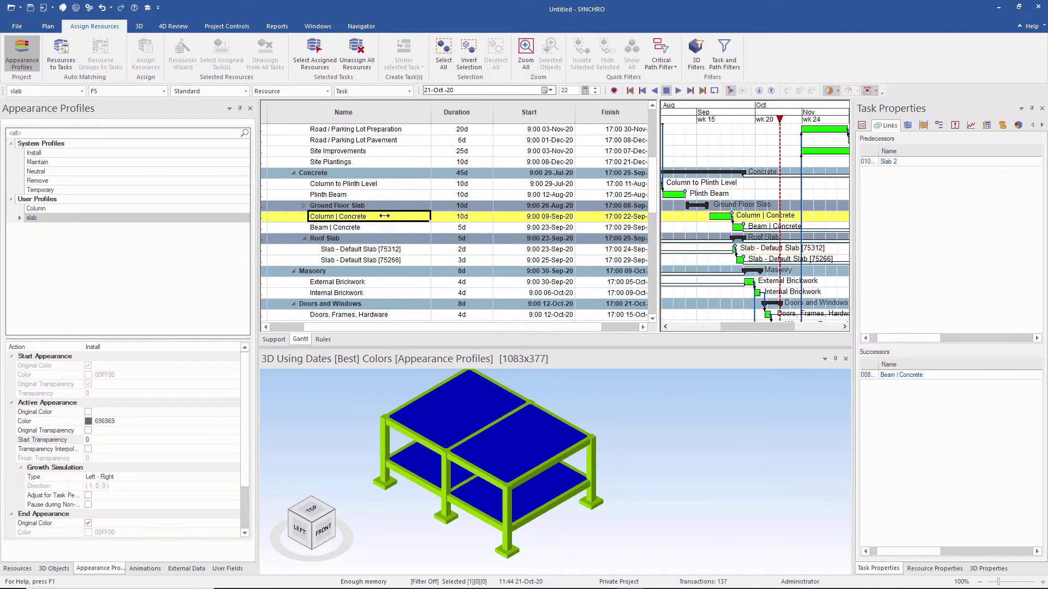
{"action": "left_click", "coordinate": [378, 250], "text": "ctrl"}
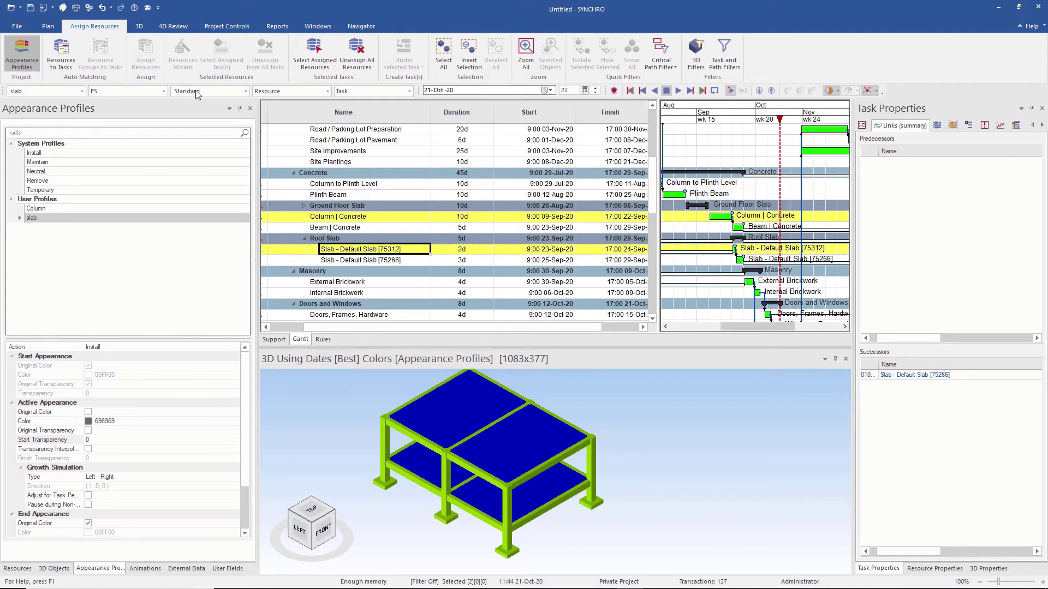
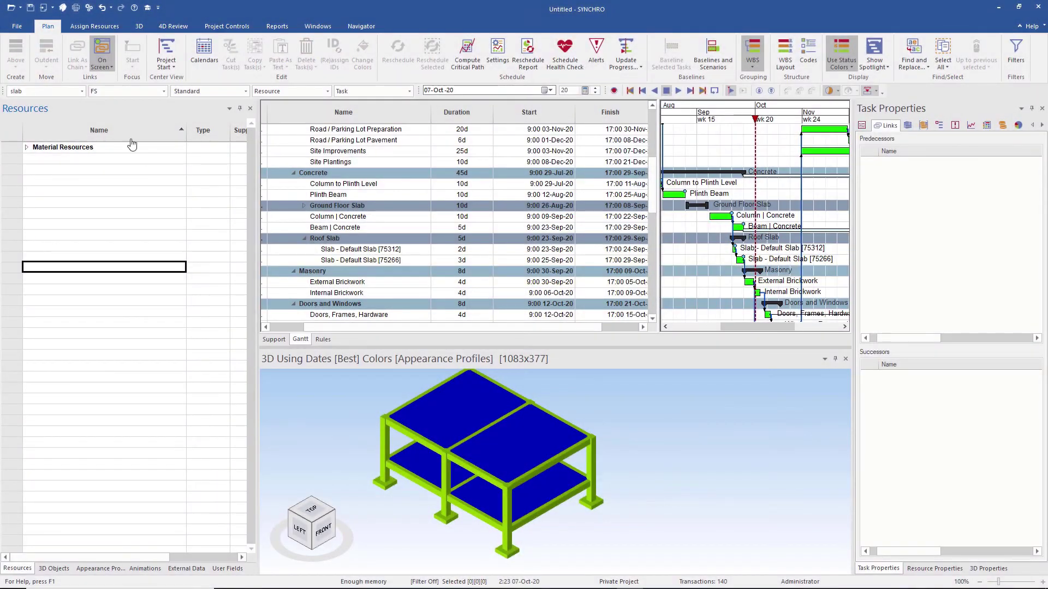
Step: Import the 3D file Concrete Pump Truck1.dwf from the 4D Construction folder with the default import settings
{"action": "left_click", "coordinate": [16, 28]}
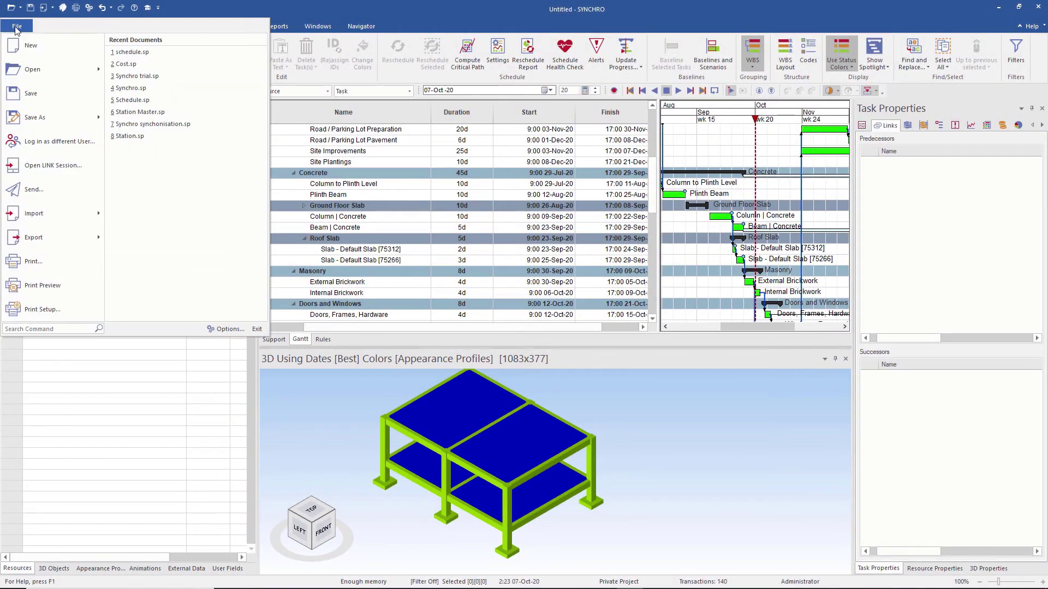
{"action": "mouse_move", "coordinate": [96, 212]}
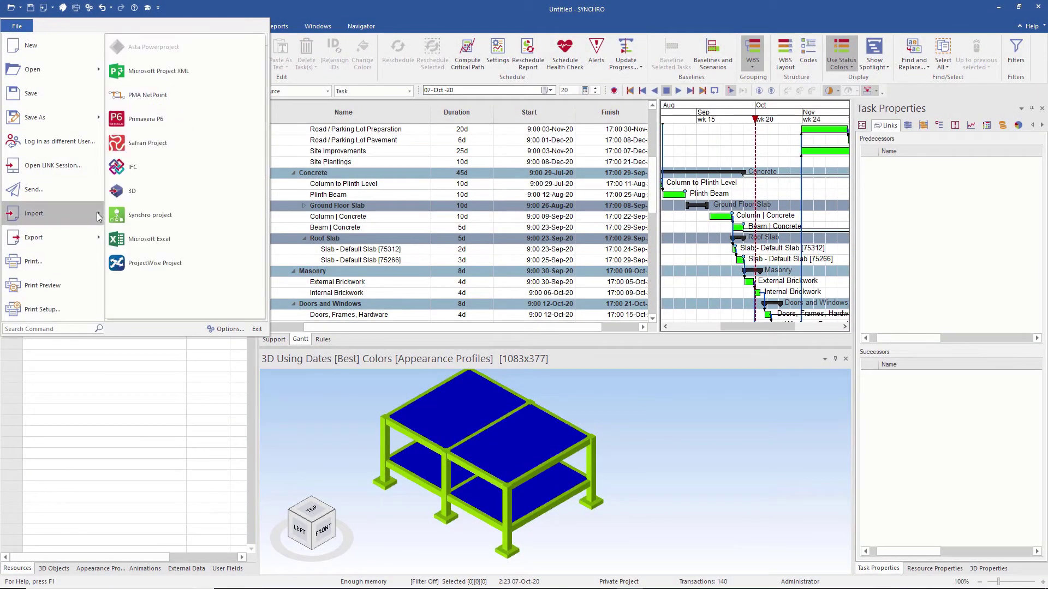
{"action": "left_click", "coordinate": [136, 201]}
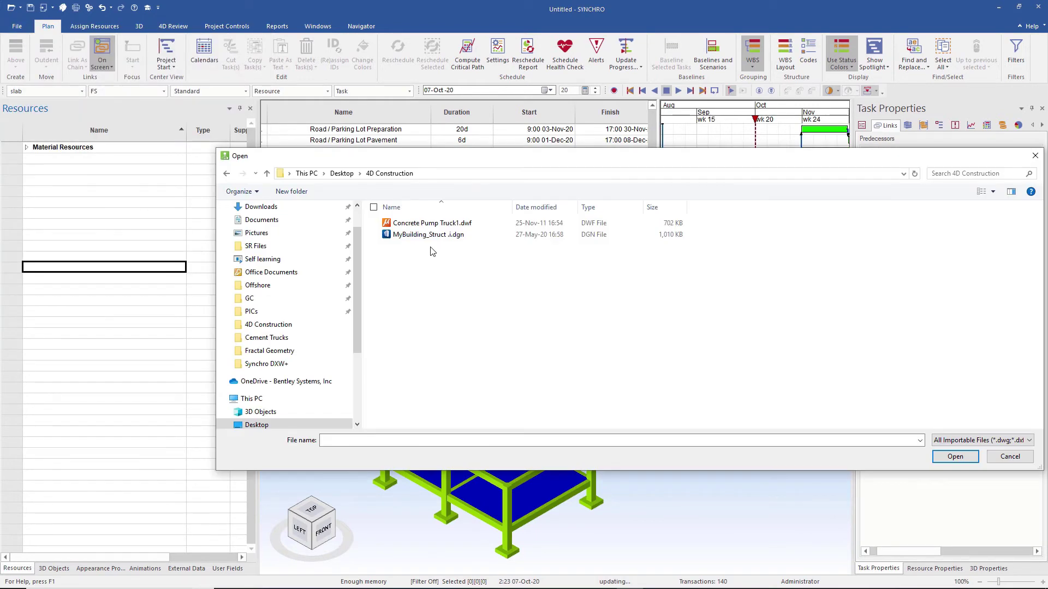
{"action": "left_click", "coordinate": [443, 223]}
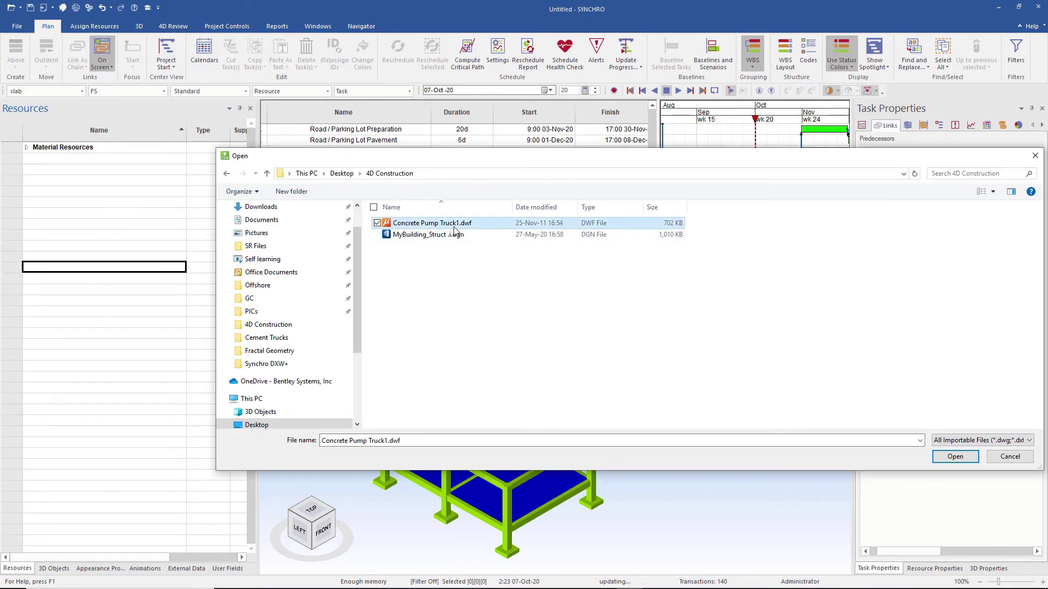
{"action": "left_click", "coordinate": [954, 456]}
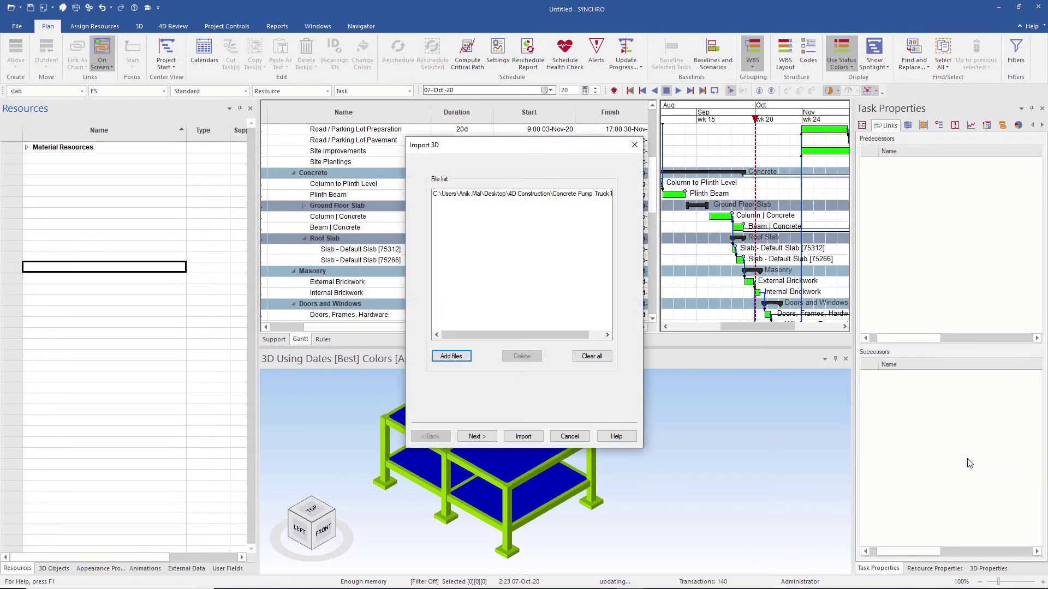
{"action": "left_click", "coordinate": [475, 436]}
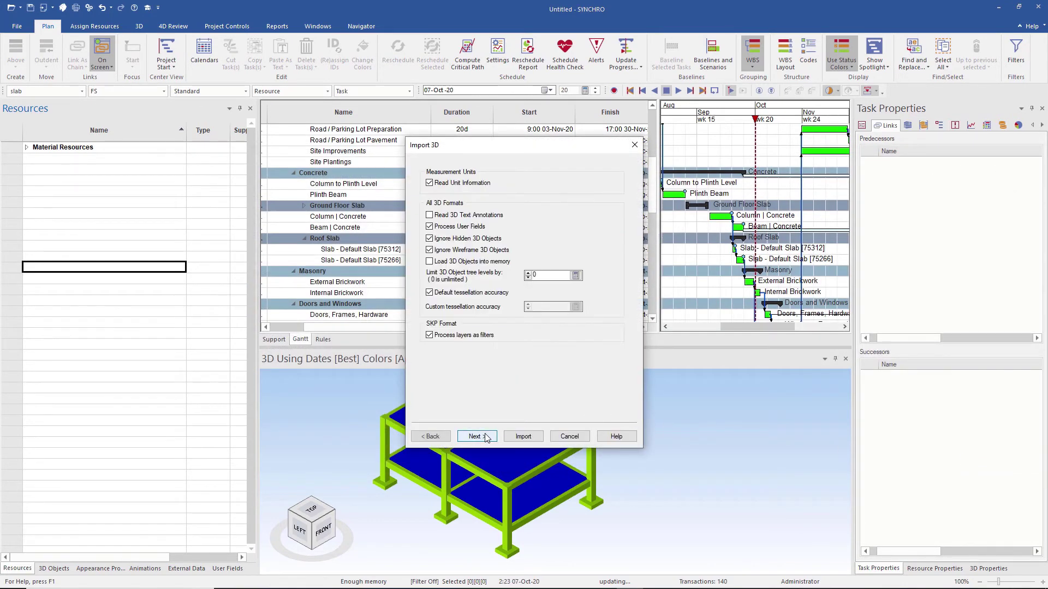
{"action": "left_click", "coordinate": [485, 437]}
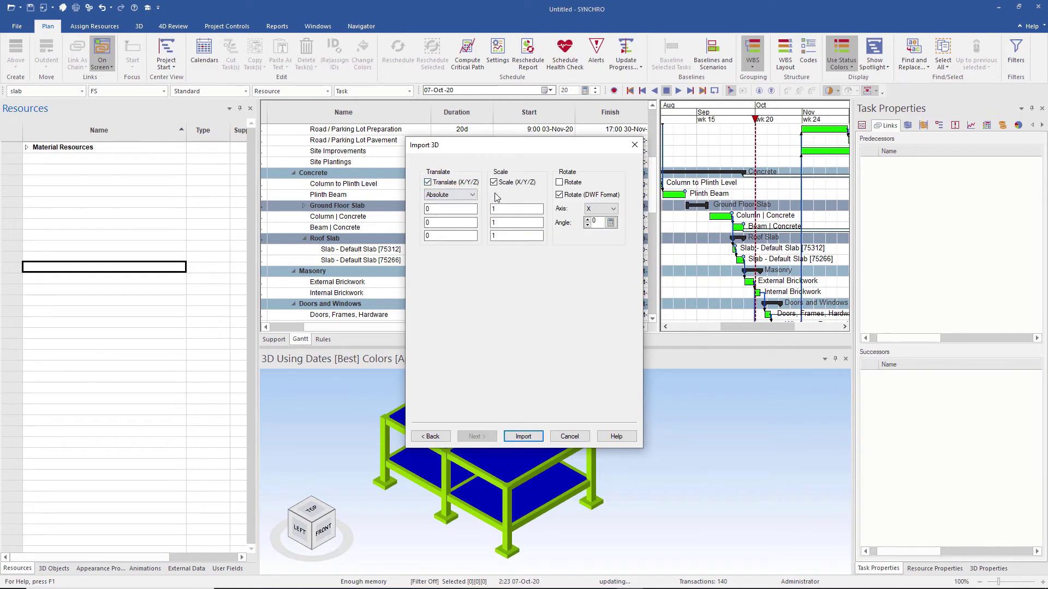
{"action": "left_click", "coordinate": [523, 437]}
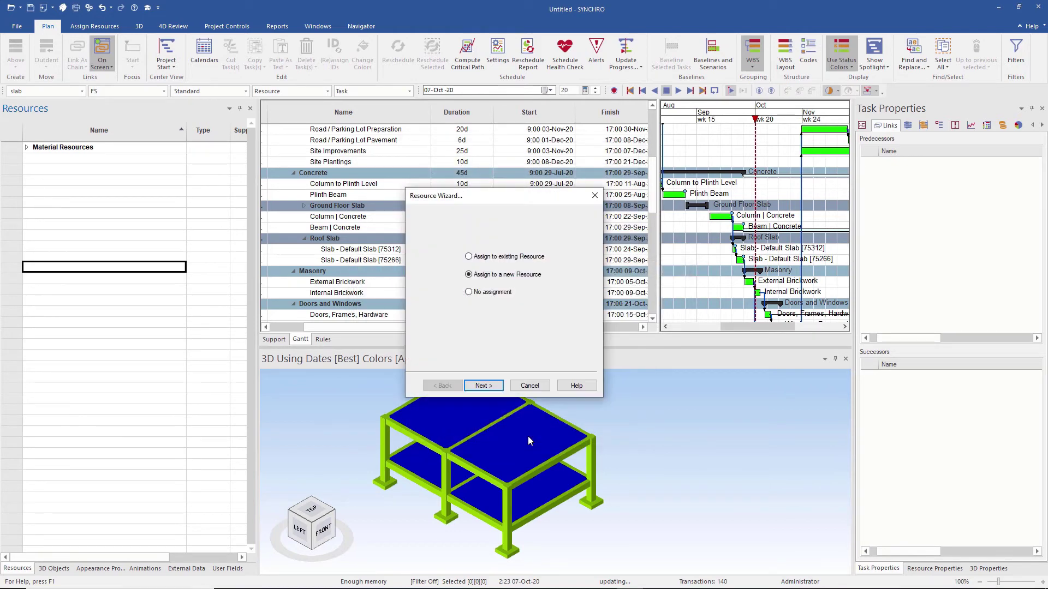
Step: Assign the imported pump truck to a new resource of type Equipment under New Company
{"action": "left_click", "coordinate": [483, 385]}
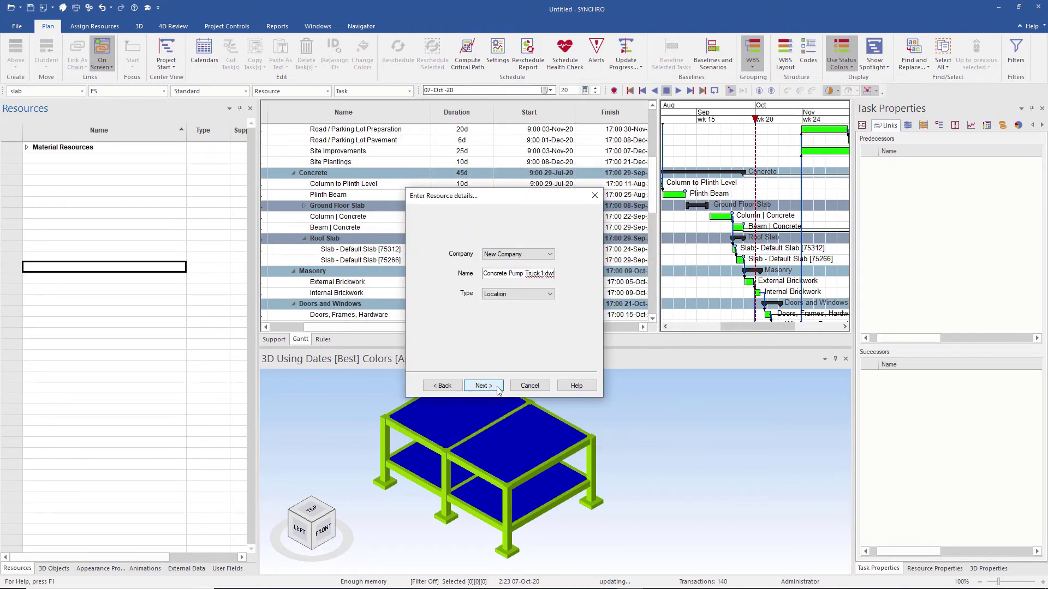
{"action": "left_click", "coordinate": [509, 294]}
{"action": "left_click", "coordinate": [497, 304]}
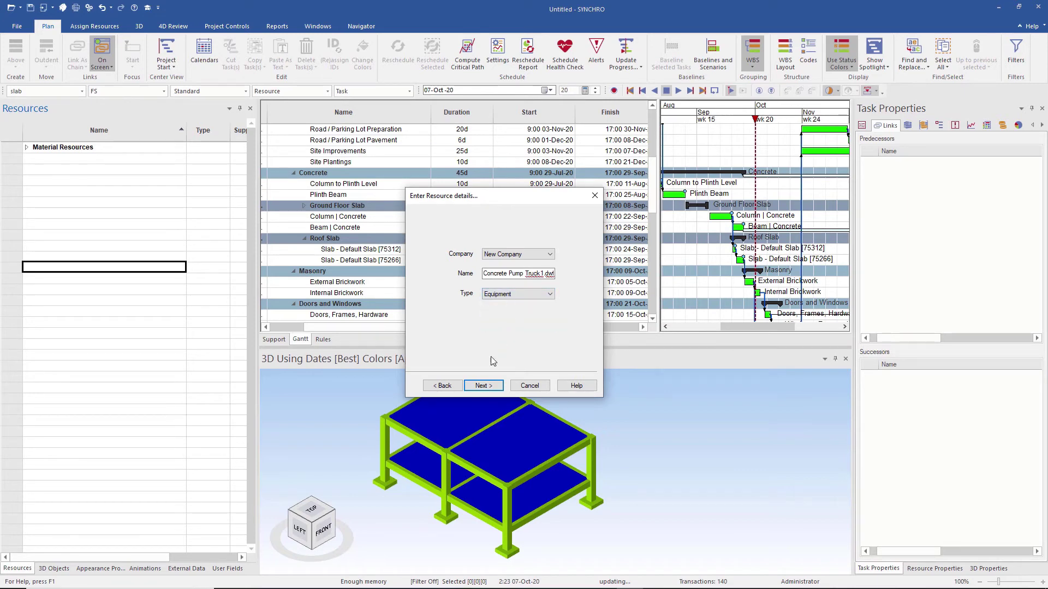
{"action": "left_click", "coordinate": [484, 385]}
{"action": "left_click", "coordinate": [484, 385]}
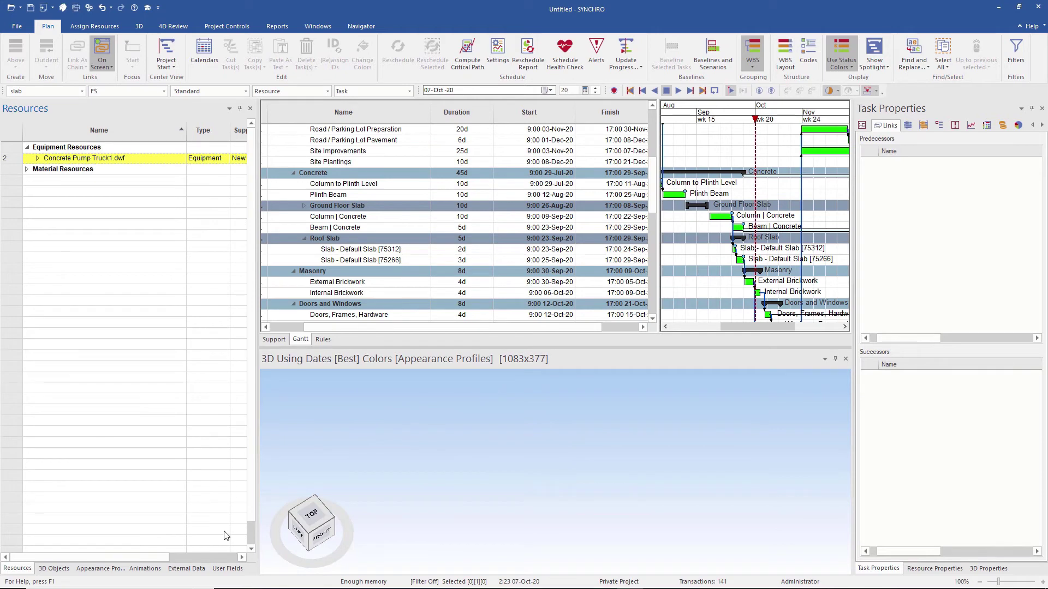
Step: Make the Concrete Pump Truck1.dwf object visible in the 3D scene alongside the building
{"action": "left_click", "coordinate": [54, 568]}
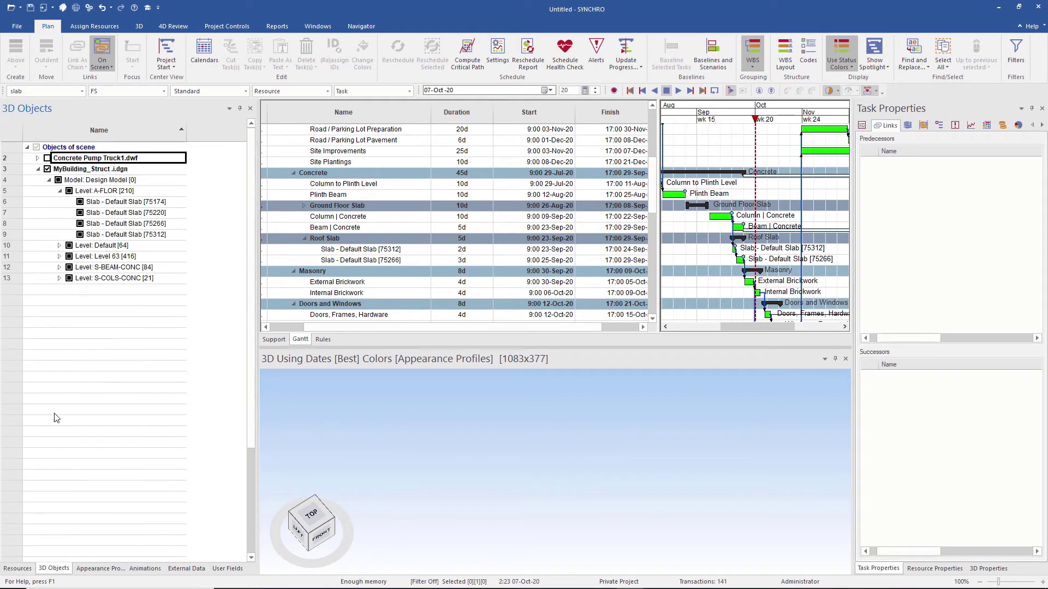
{"action": "left_click", "coordinate": [47, 158]}
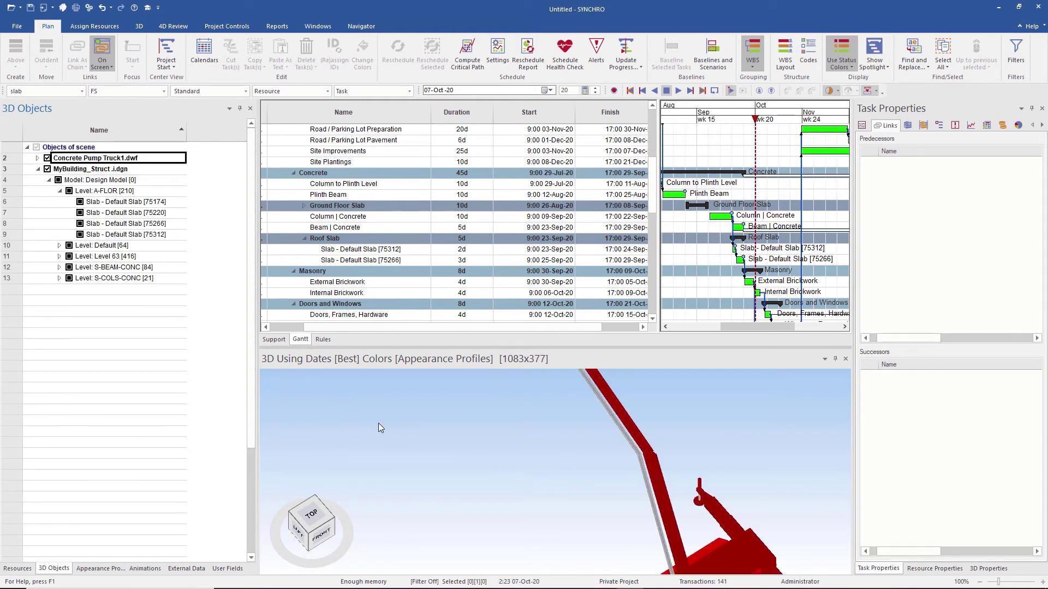
{"action": "scroll", "coordinate": [391, 451], "scroll_direction": "down", "scroll_amount": 5}
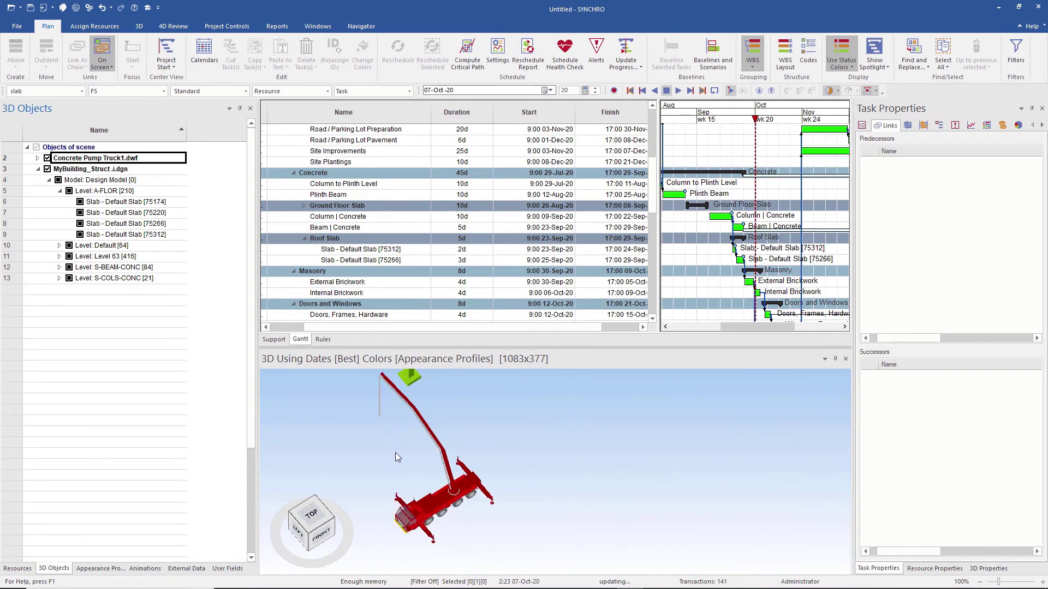
{"action": "scroll", "coordinate": [395, 453], "scroll_direction": "down", "scroll_amount": 3}
{"action": "middle_click_drag", "start_coordinate": [398, 453], "coordinate": [415, 471]}
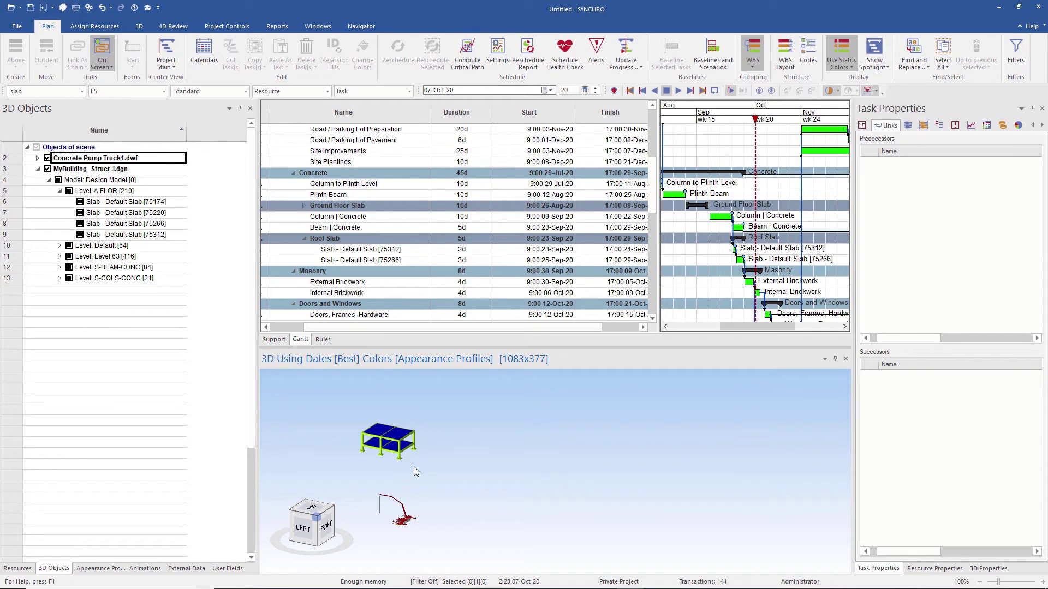
Step: Align the concrete pump truck with a column footing of the building along the Z axis, Min to Min
{"action": "scroll", "coordinate": [414, 467], "scroll_direction": "up", "scroll_amount": 1}
{"action": "scroll", "coordinate": [413, 467], "scroll_direction": "up", "scroll_amount": 1}
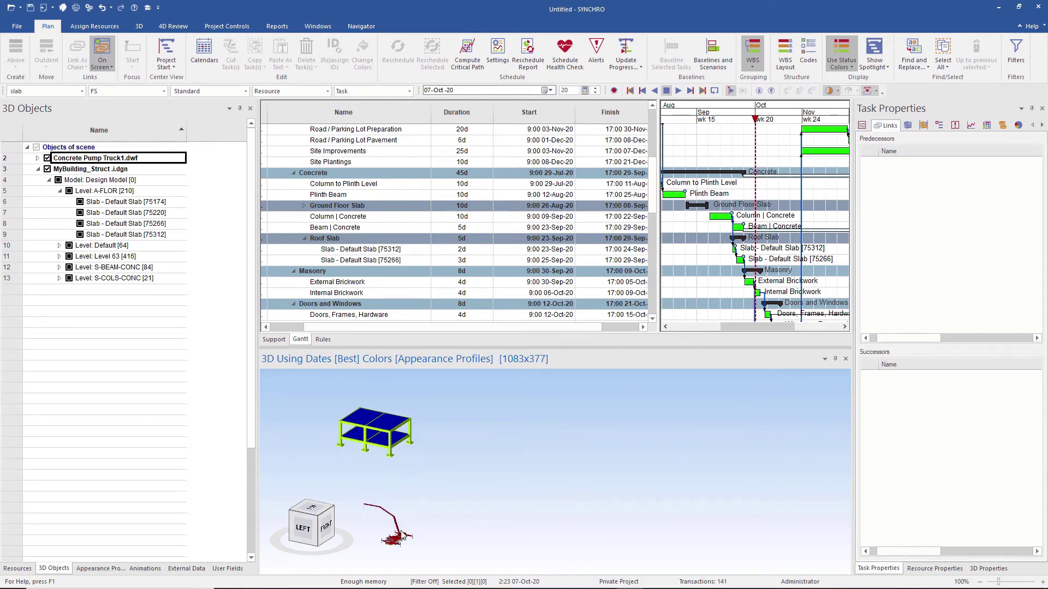
{"action": "left_click", "coordinate": [404, 539]}
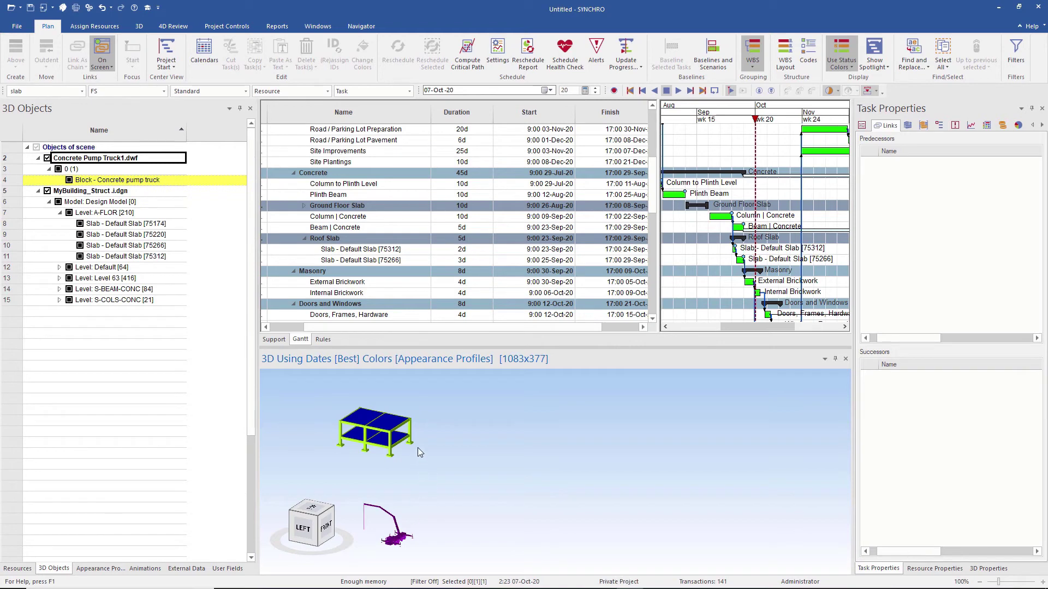
{"action": "scroll", "coordinate": [418, 450], "scroll_direction": "up", "scroll_amount": 1}
{"action": "left_click", "coordinate": [401, 440], "text": "ctrl"}
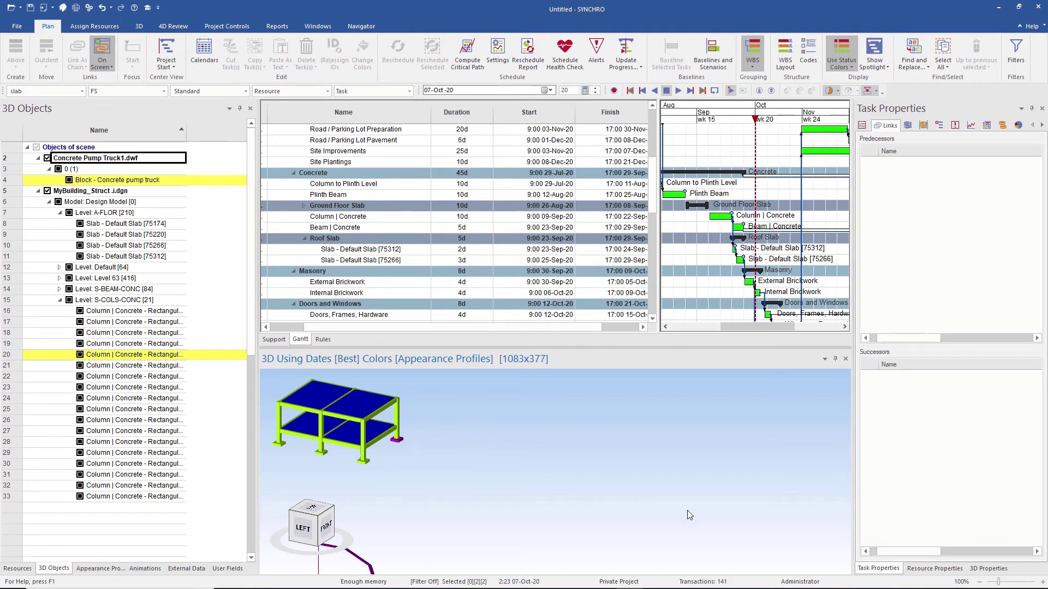
{"action": "left_click", "coordinate": [983, 570]}
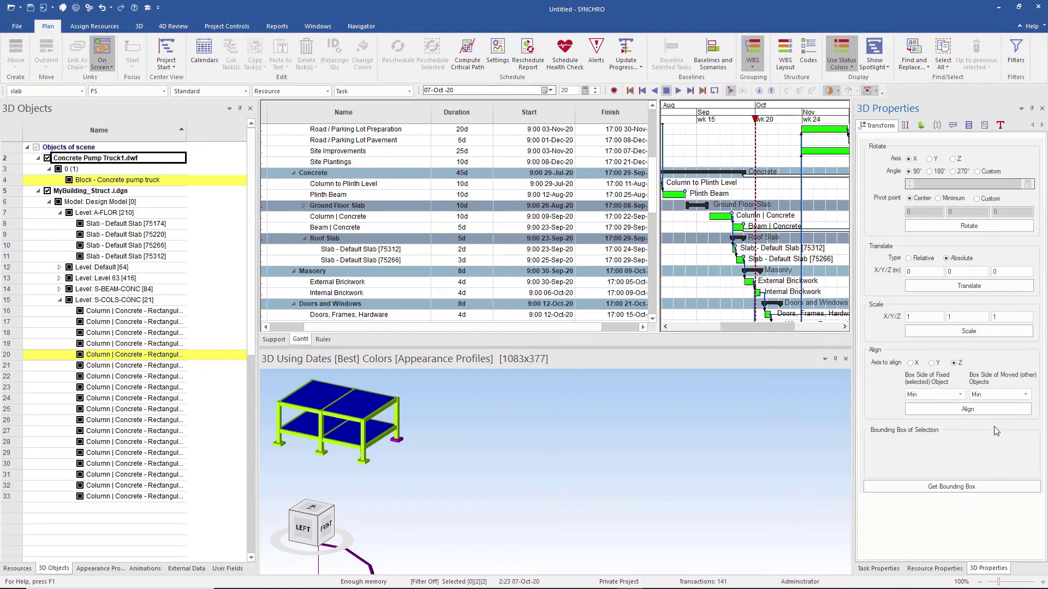
{"action": "left_click", "coordinate": [990, 410]}
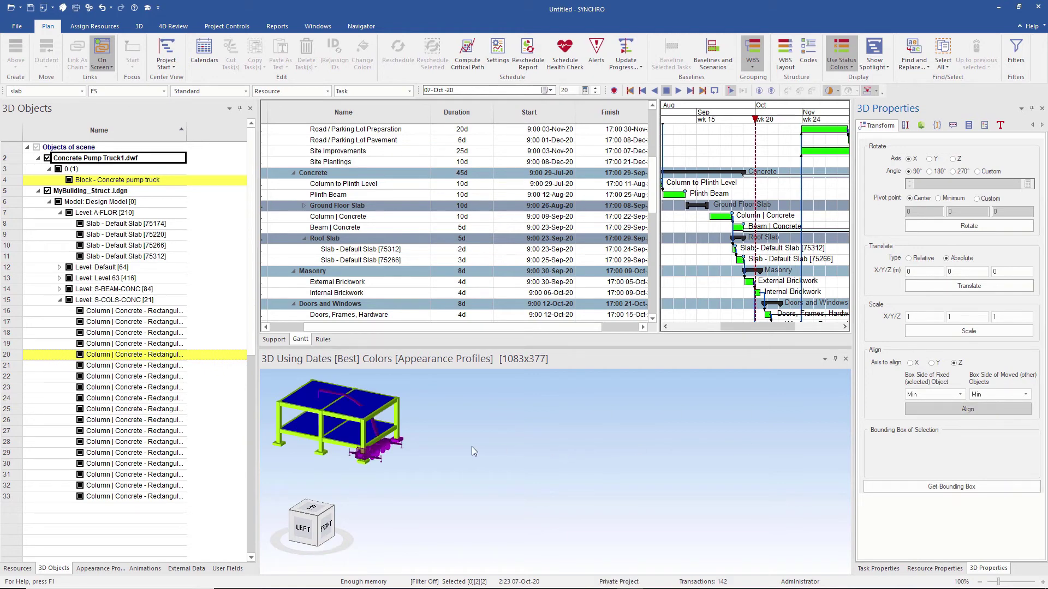
Step: Raise the concrete pump truck vertically with the Simple Manipulator so it sits higher relative to the column footings
{"action": "scroll", "coordinate": [417, 450], "scroll_direction": "up", "scroll_amount": 2}
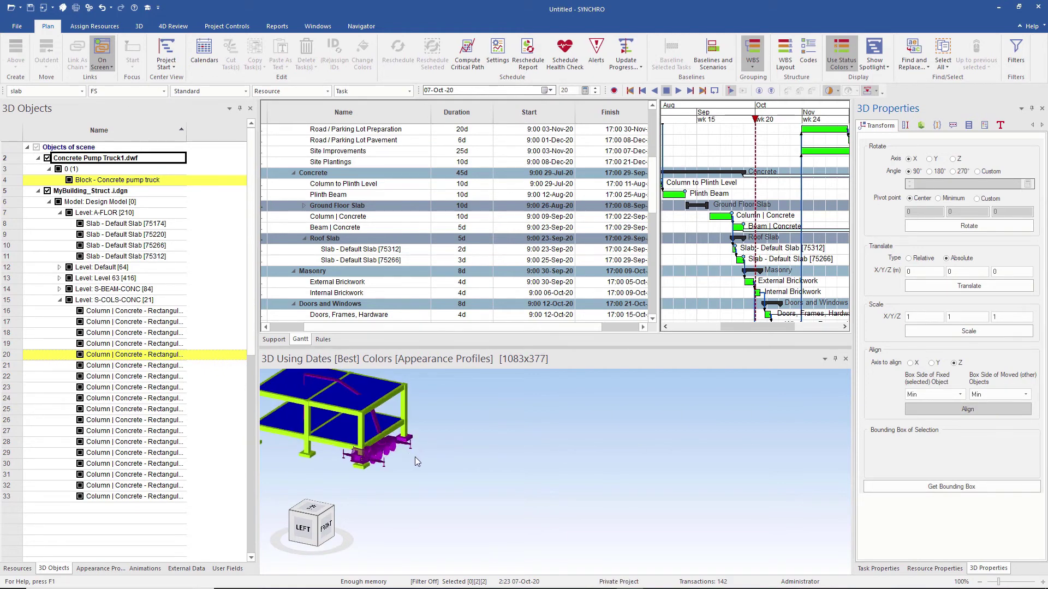
{"action": "middle_click_drag", "start_coordinate": [414, 460], "coordinate": [448, 529]}
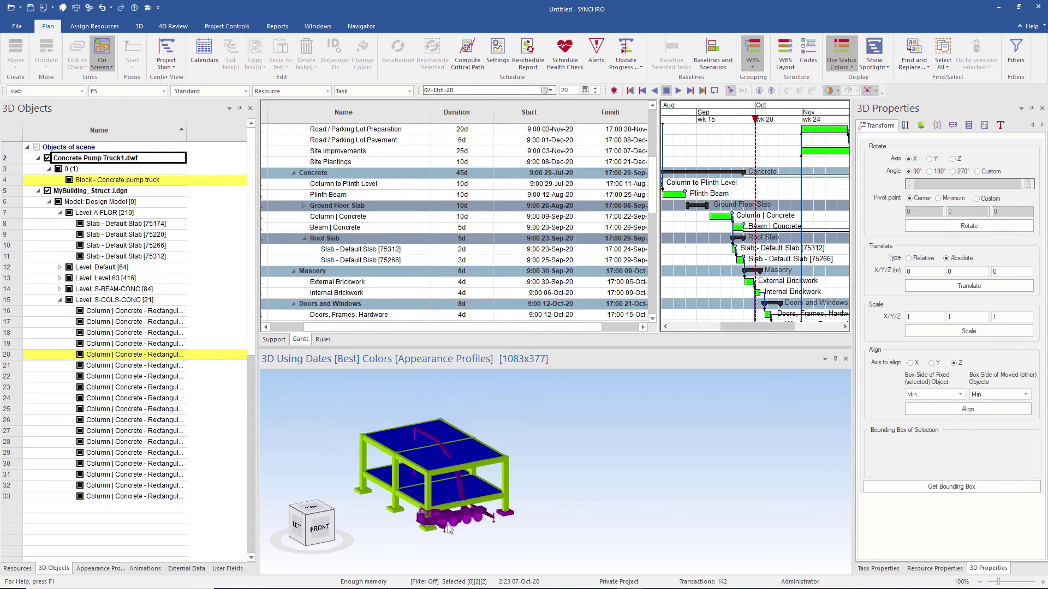
{"action": "left_click", "coordinate": [139, 26]}
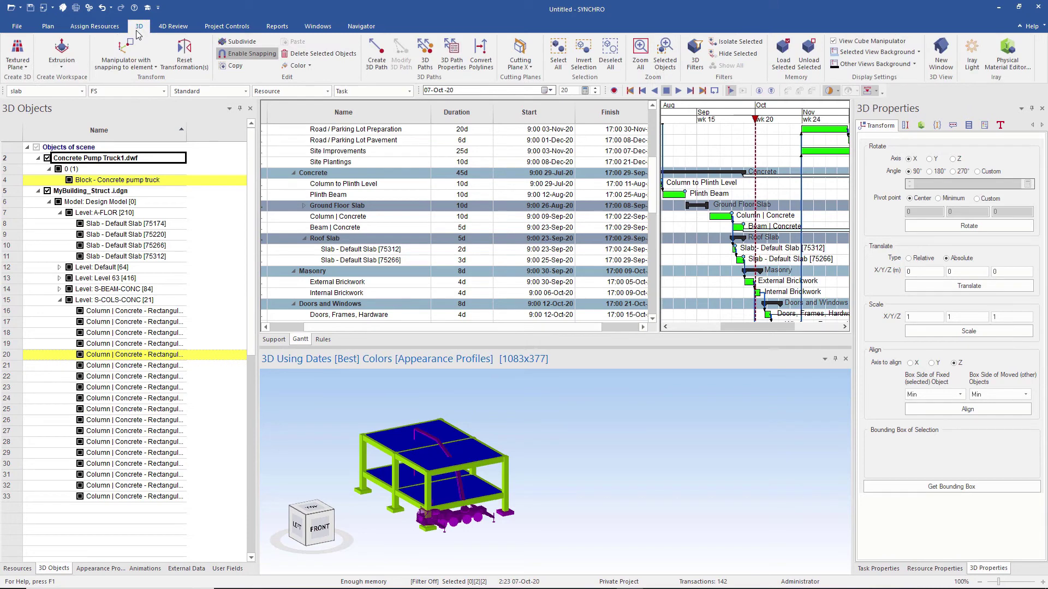
{"action": "left_click", "coordinate": [130, 64]}
{"action": "left_click", "coordinate": [130, 85]}
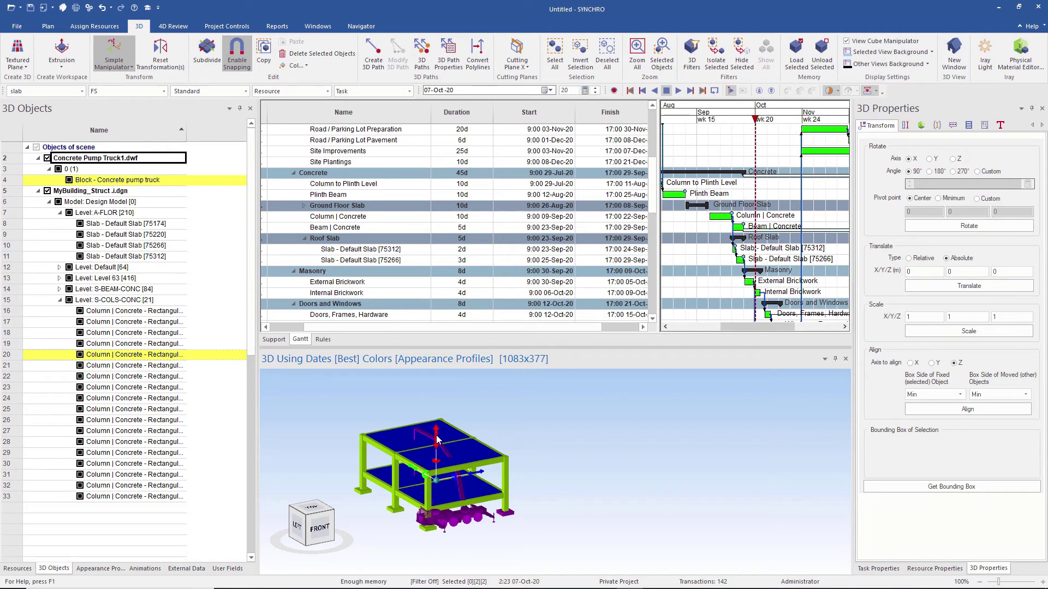
{"action": "left_click_drag", "start_coordinate": [439, 442], "coordinate": [442, 420]}
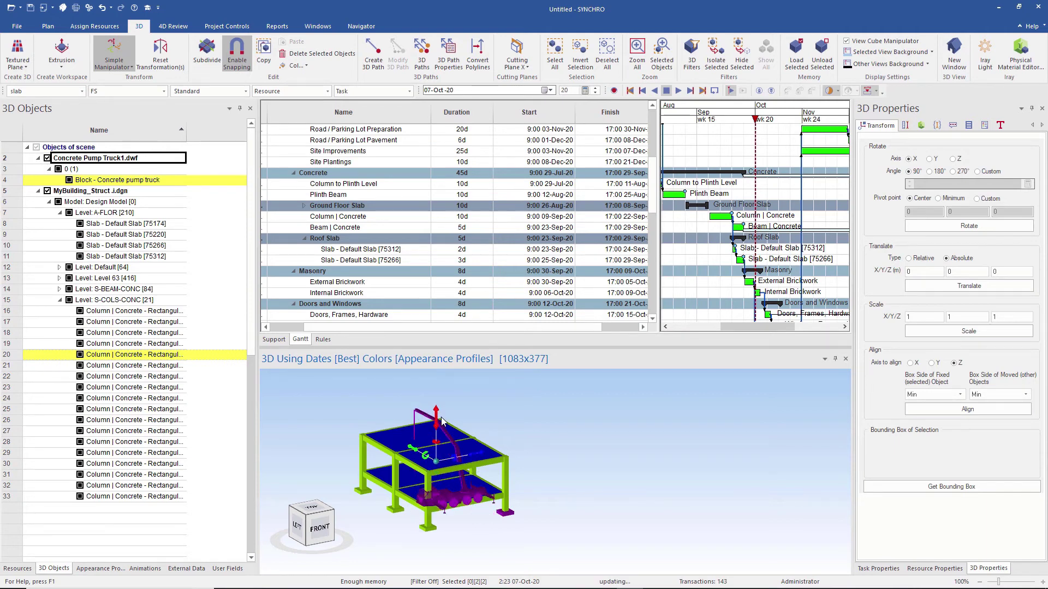
Step: Move the concrete pump truck horizontally out from under the building to stand beside it, and clear the selection
{"action": "middle_click_drag", "start_coordinate": [482, 531], "coordinate": [506, 541]}
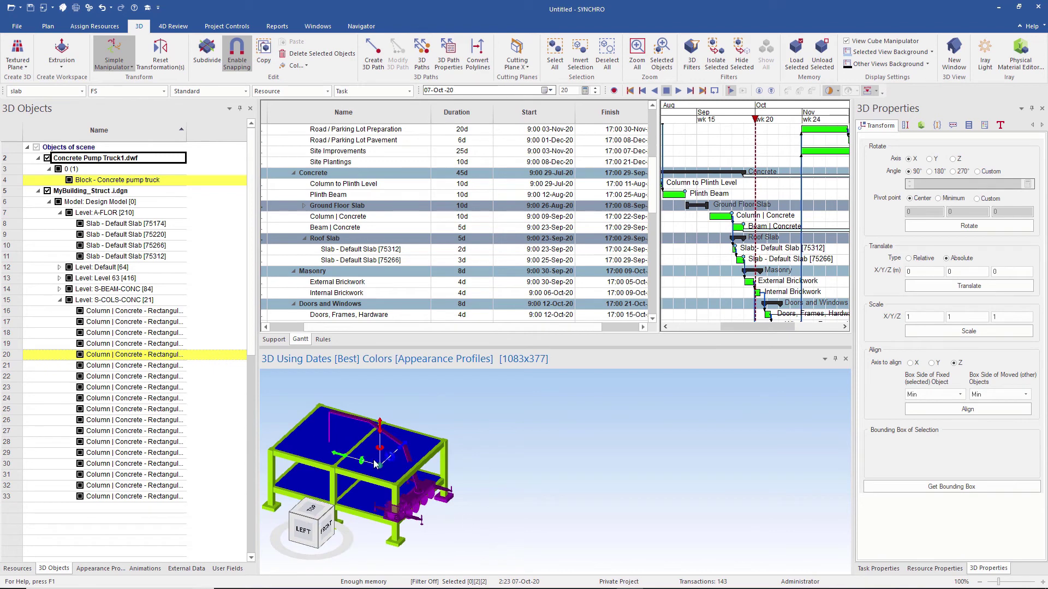
{"action": "left_click_drag", "start_coordinate": [342, 458], "coordinate": [471, 548]}
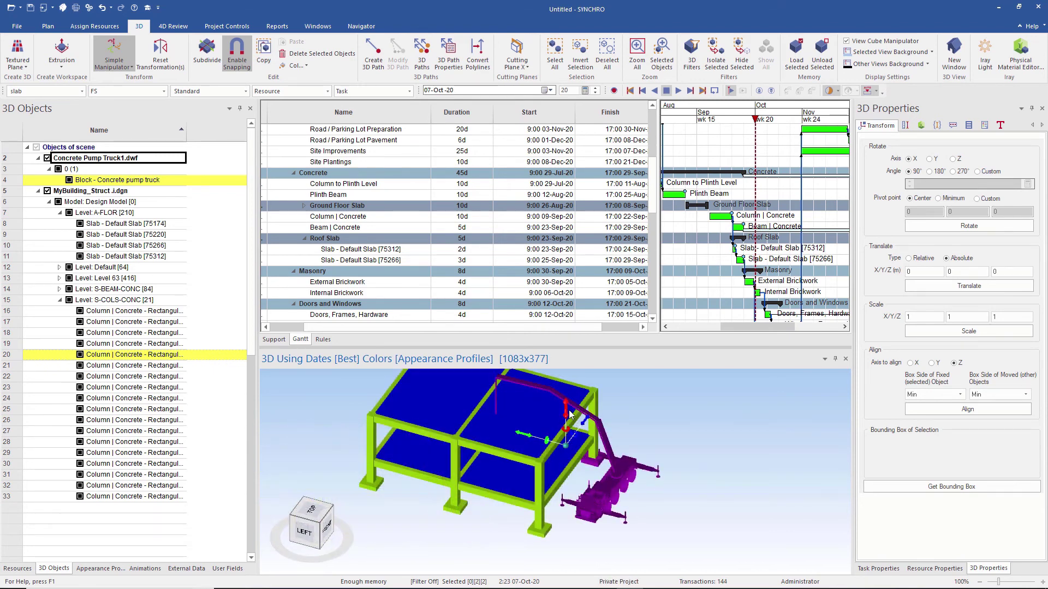
{"action": "left_click_drag", "start_coordinate": [571, 411], "coordinate": [672, 486]}
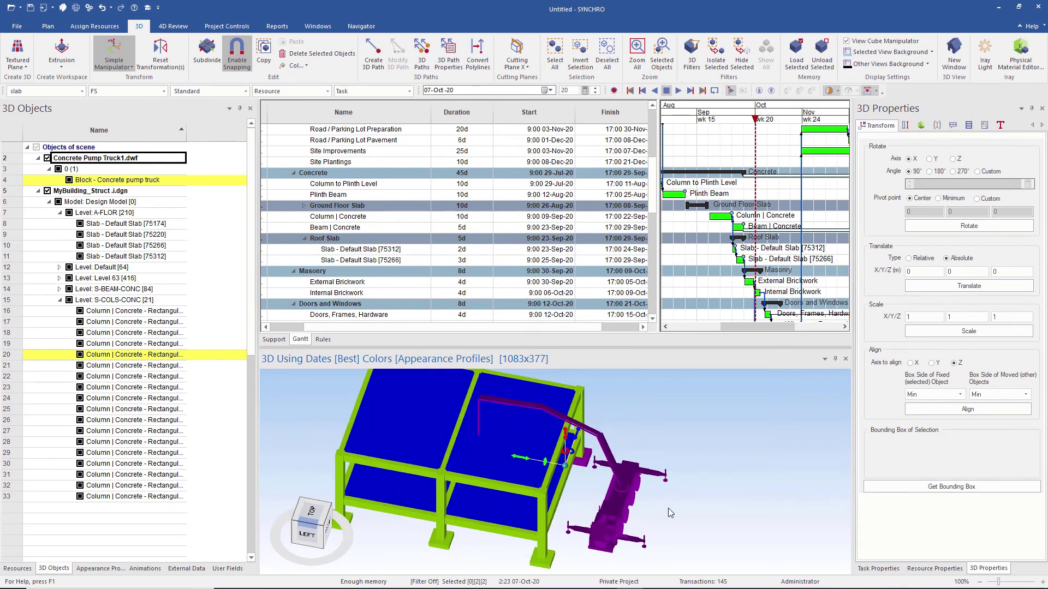
{"action": "left_click", "coordinate": [698, 500]}
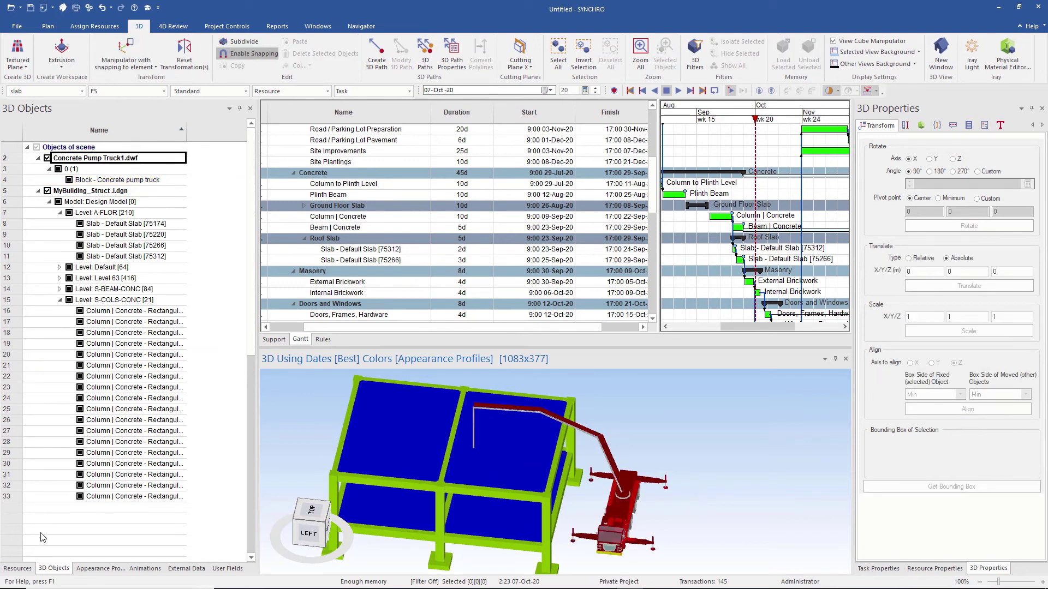
Step: Assign the Concrete Pump Truck1.dwf equipment resource to the Roof Slab task with the Temporary appearance profile, and check it on the timeline
{"action": "left_click", "coordinate": [17, 569]}
{"action": "scroll", "coordinate": [64, 539], "scroll_direction": "up", "scroll_amount": 2}
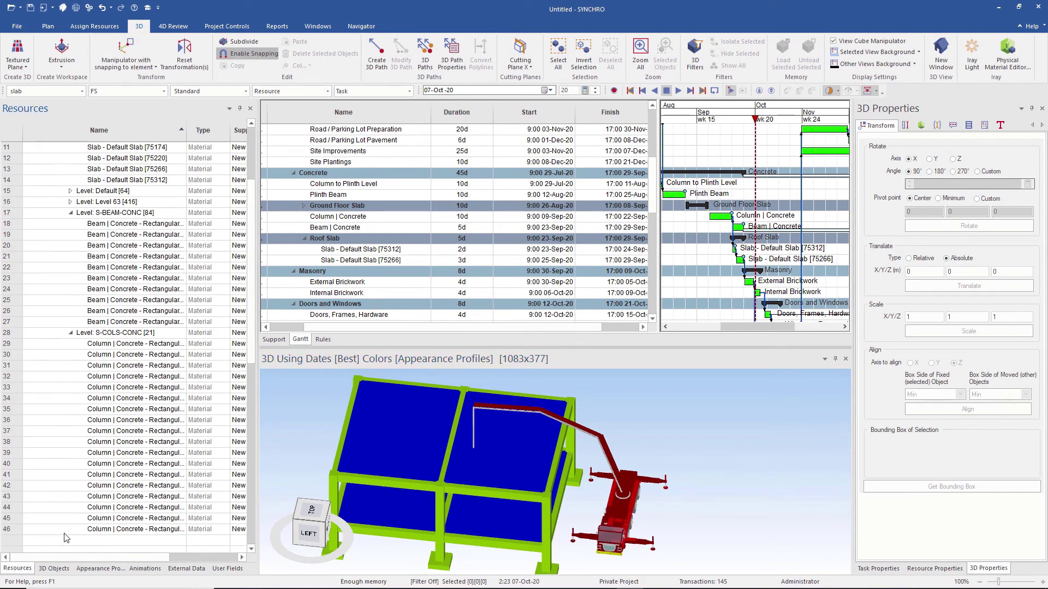
{"action": "scroll", "coordinate": [64, 539], "scroll_direction": "up", "scroll_amount": 3}
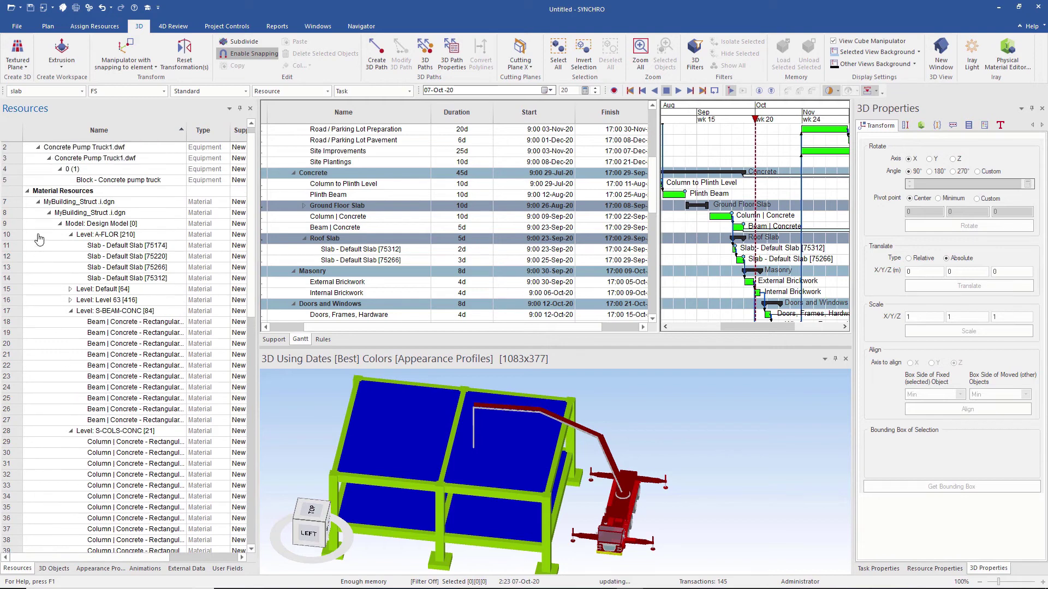
{"action": "left_click", "coordinate": [49, 169]}
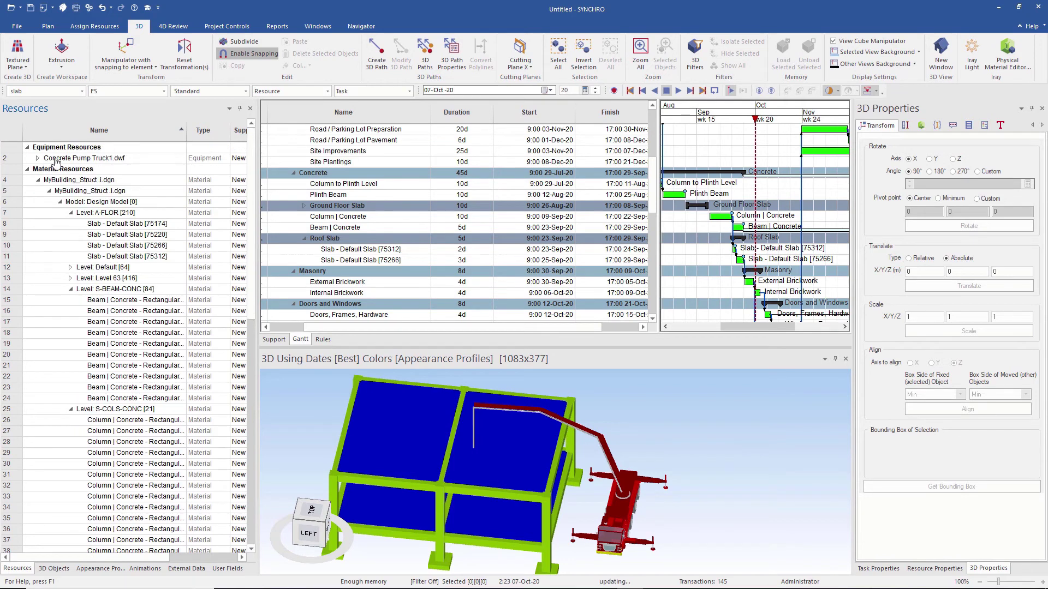
{"action": "double_click", "coordinate": [55, 159]}
{"action": "left_click", "coordinate": [82, 92]}
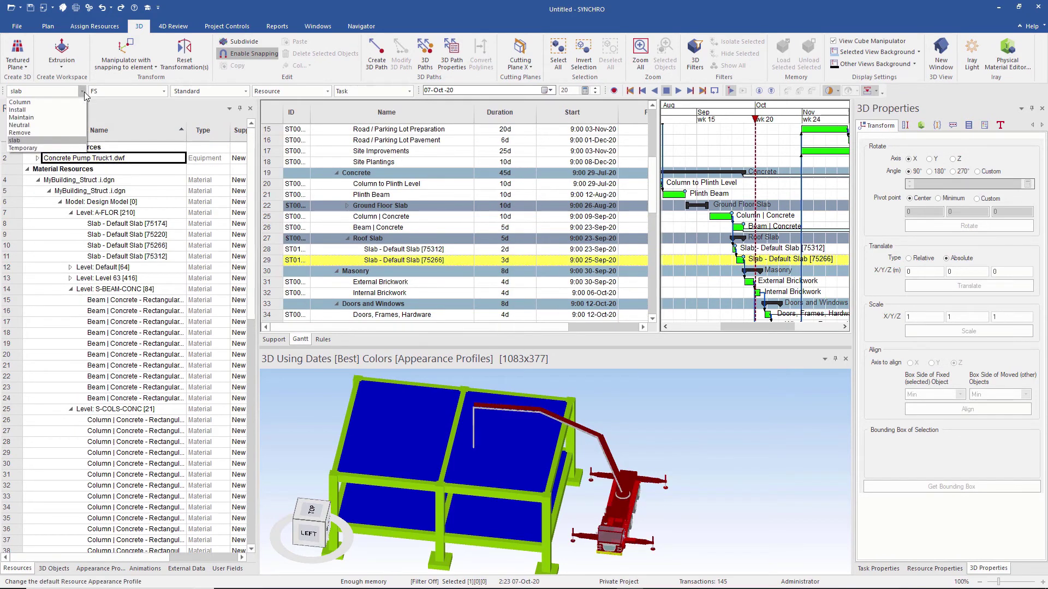
{"action": "left_click", "coordinate": [59, 148]}
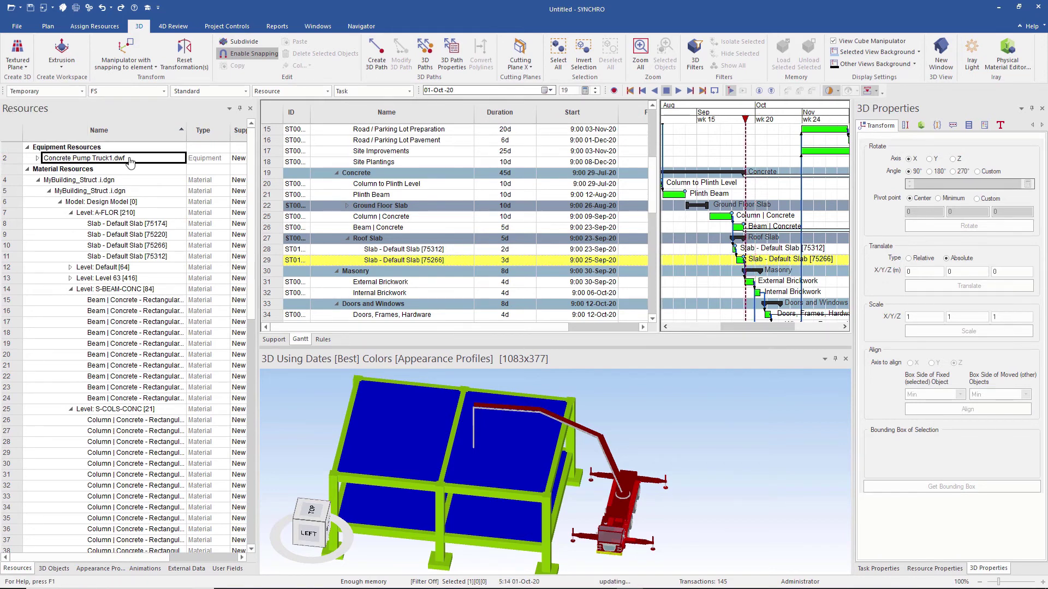
{"action": "left_click_drag", "start_coordinate": [282, 218], "coordinate": [327, 241]}
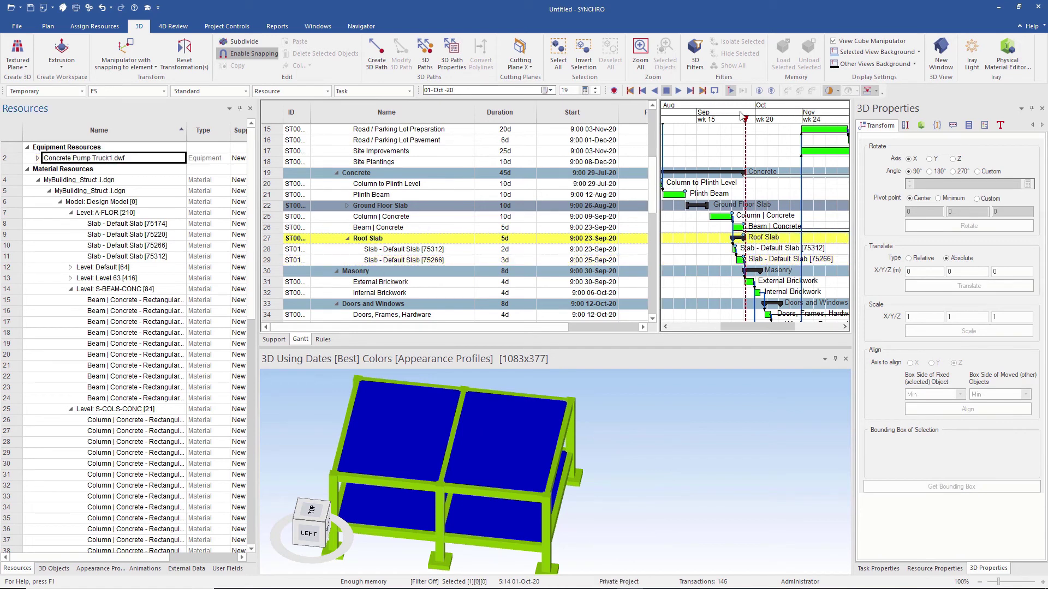
{"action": "mouse_move", "coordinate": [746, 125]}
{"action": "left_mouse_down"}
{"action": "mouse_move", "coordinate": [731, 130]}
{"action": "mouse_move", "coordinate": [743, 134]}
{"action": "left_mouse_up"}
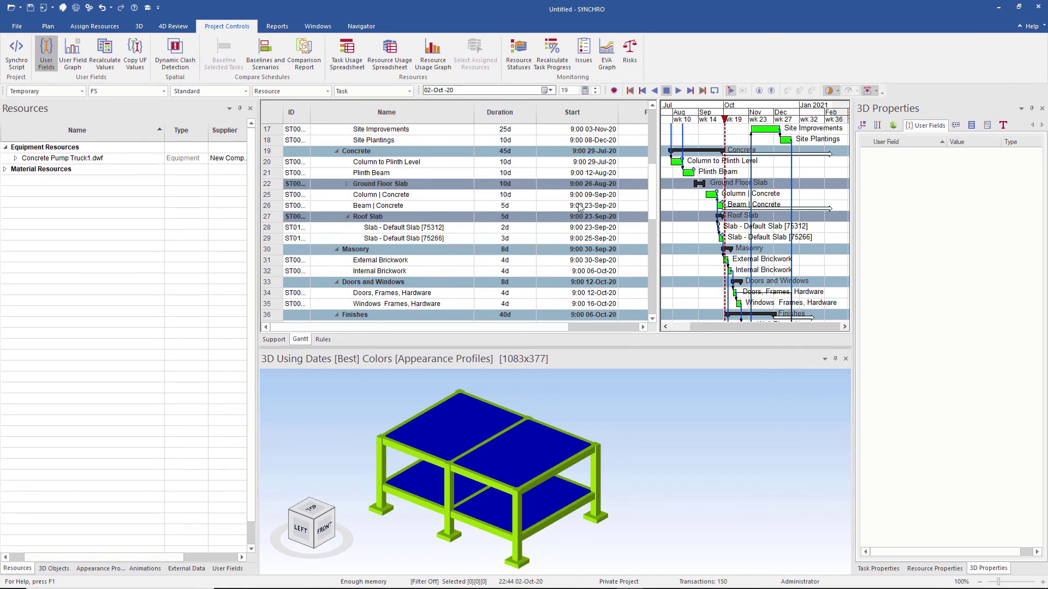
Step: Add the Physical Quantity column and its accompanying unit column to the task table
{"action": "right_click", "coordinate": [575, 118]}
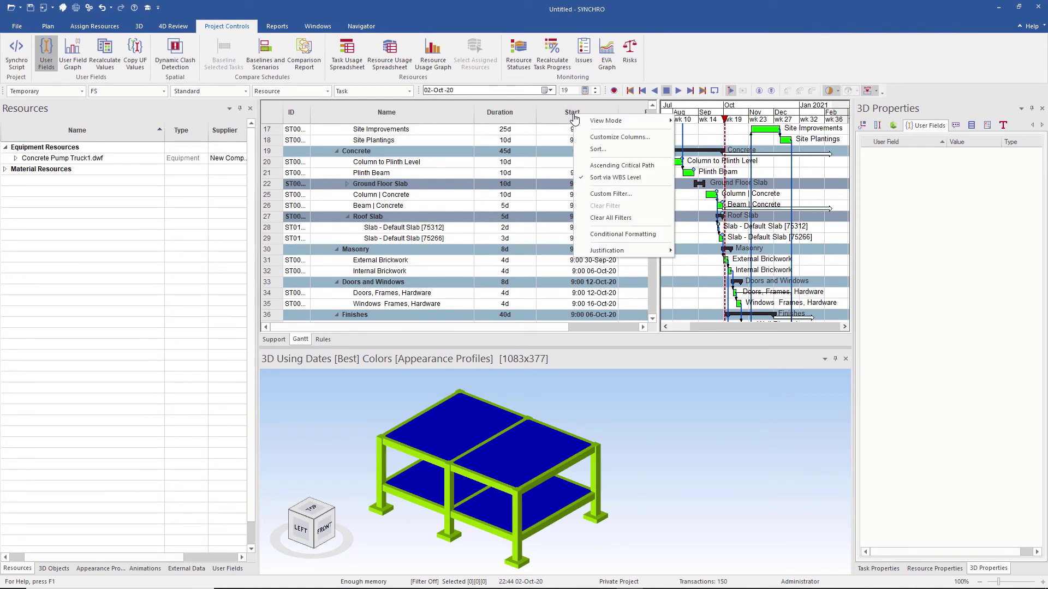
{"action": "left_click", "coordinate": [597, 138]}
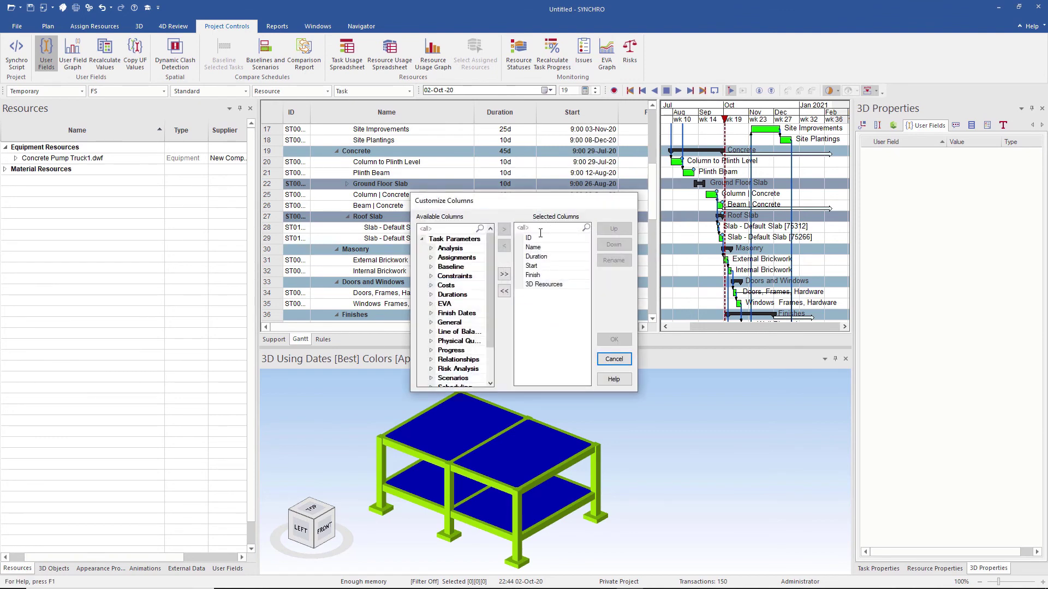
{"action": "left_click", "coordinate": [431, 341]}
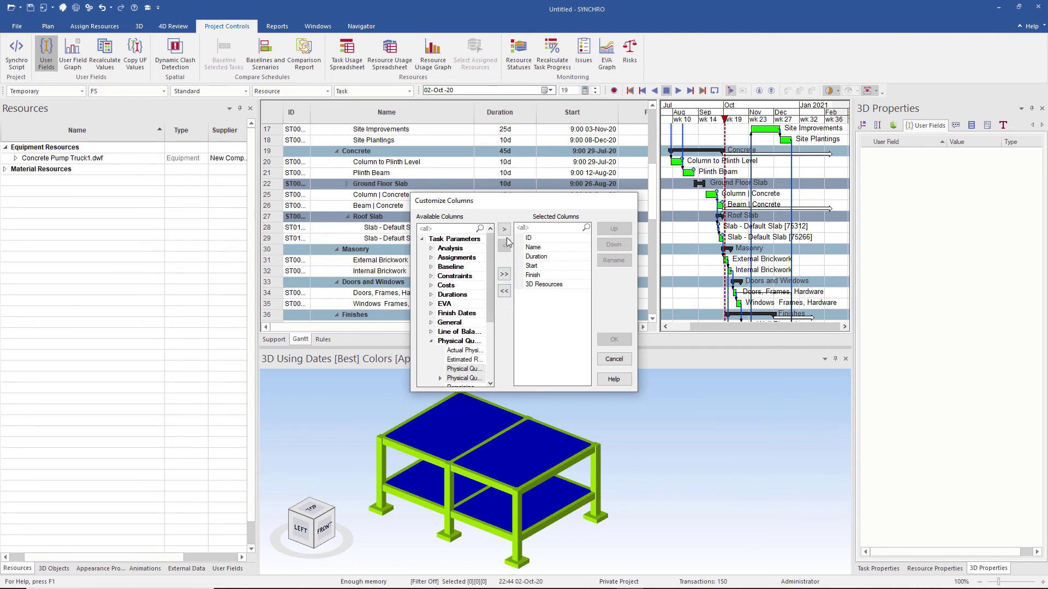
{"action": "left_click", "coordinate": [504, 230]}
{"action": "left_click", "coordinate": [614, 340]}
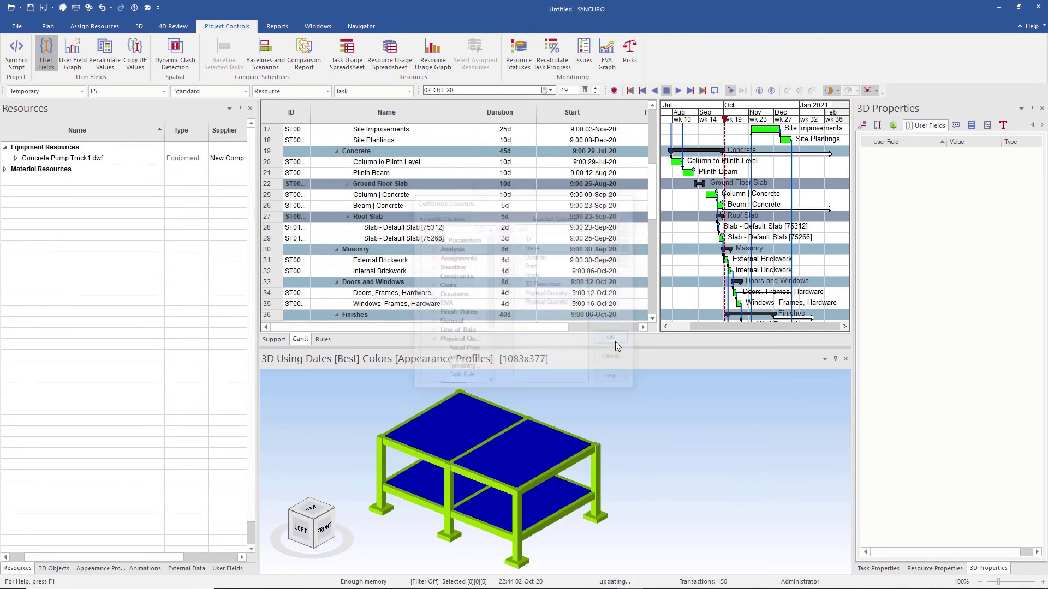
{"action": "left_click_drag", "start_coordinate": [511, 328], "coordinate": [636, 330]}
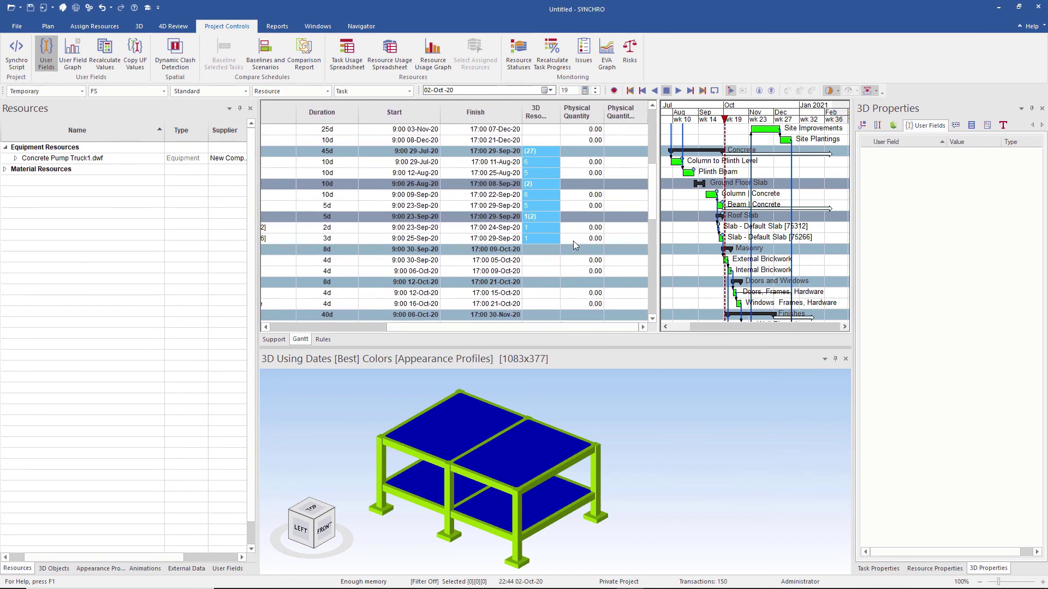
Step: Create a script for the two Roof Slab subtasks setting PHYSICALVOL_SH, in "Cubic metre", to SUM(RESOURCE.UFV("Volume (Net)"))
{"action": "left_click_drag", "start_coordinate": [522, 327], "coordinate": [397, 323]}
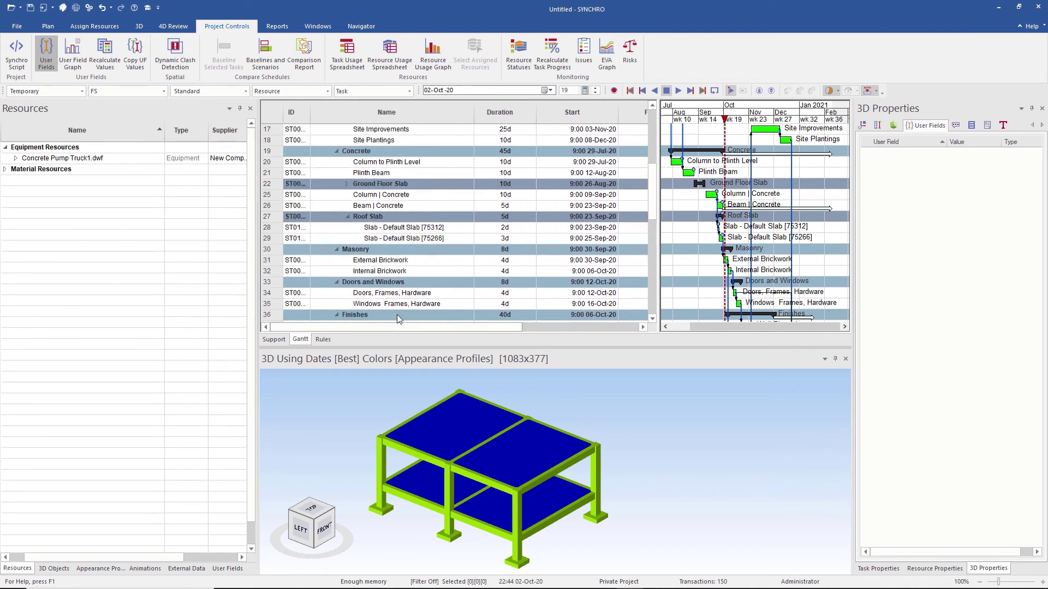
{"action": "left_click", "coordinate": [390, 228]}
{"action": "left_click", "coordinate": [391, 240], "text": "shift"}
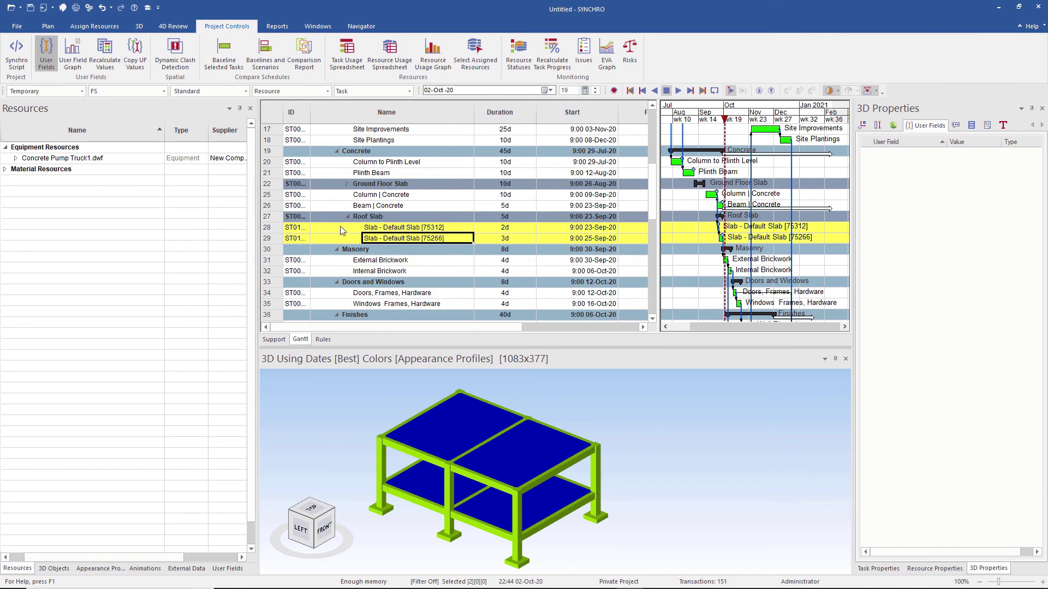
{"action": "left_click", "coordinate": [16, 58]}
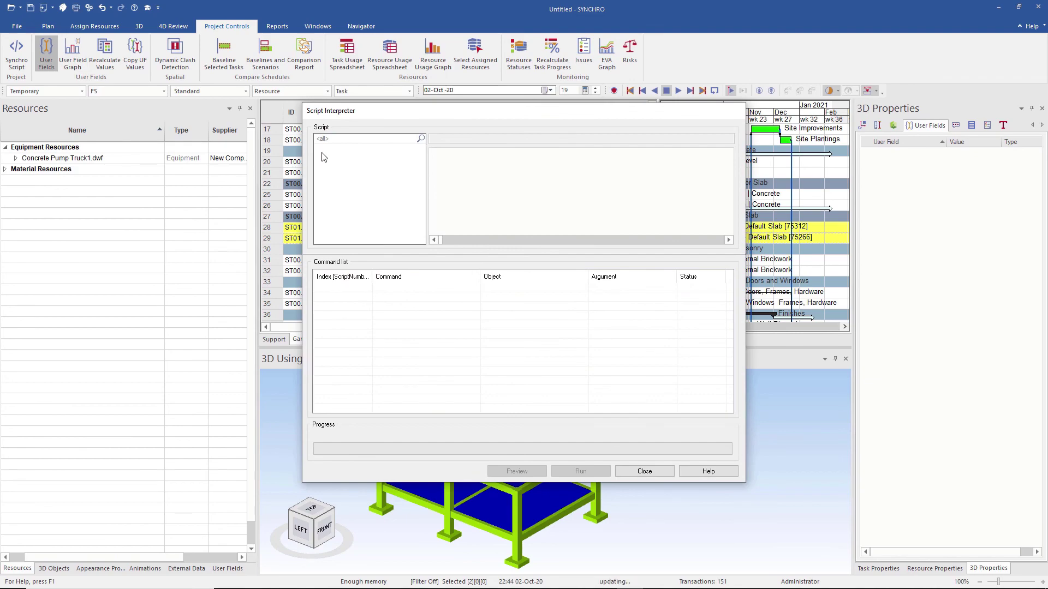
{"action": "right_click", "coordinate": [322, 155]}
{"action": "left_click", "coordinate": [343, 161]}
{"action": "left_click", "coordinate": [435, 166]}
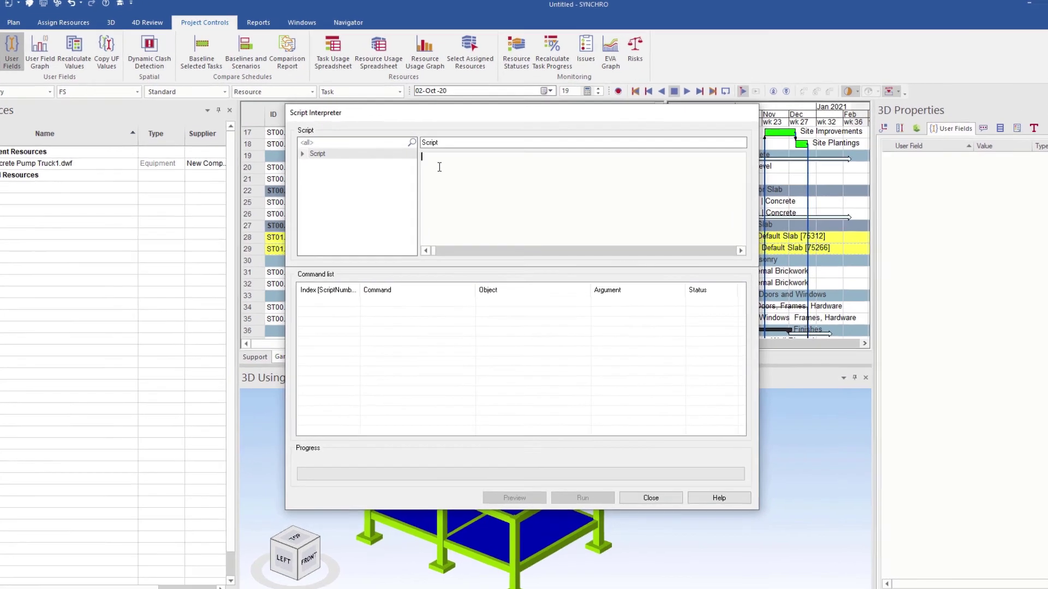
{"action": "key", "text": "ctrl+v"}
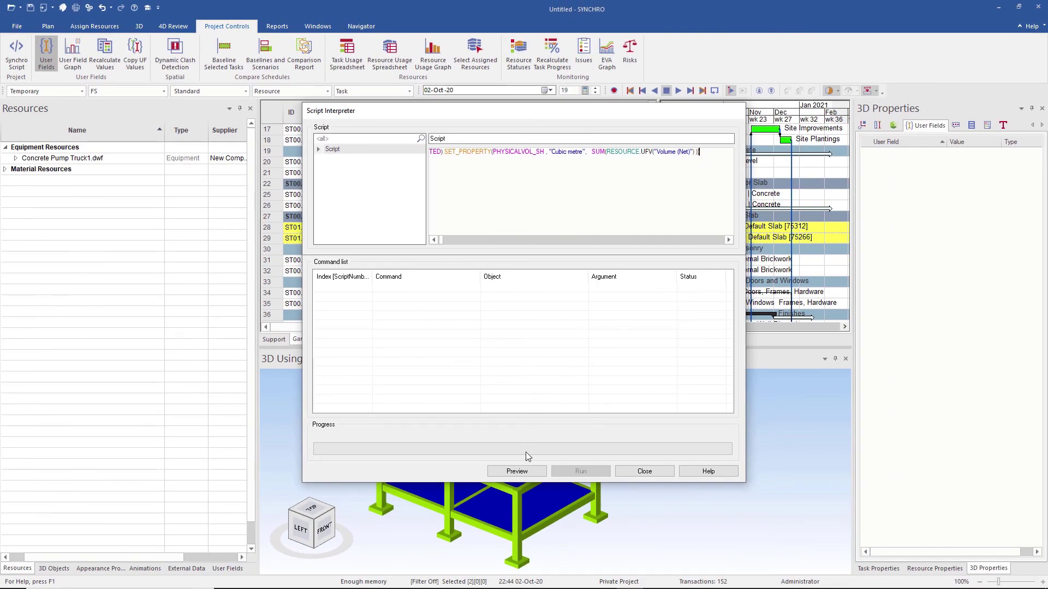
Step: Preview and run the script on the two selected slab tasks, and check their physical quantities in the task table
{"action": "left_click", "coordinate": [515, 471]}
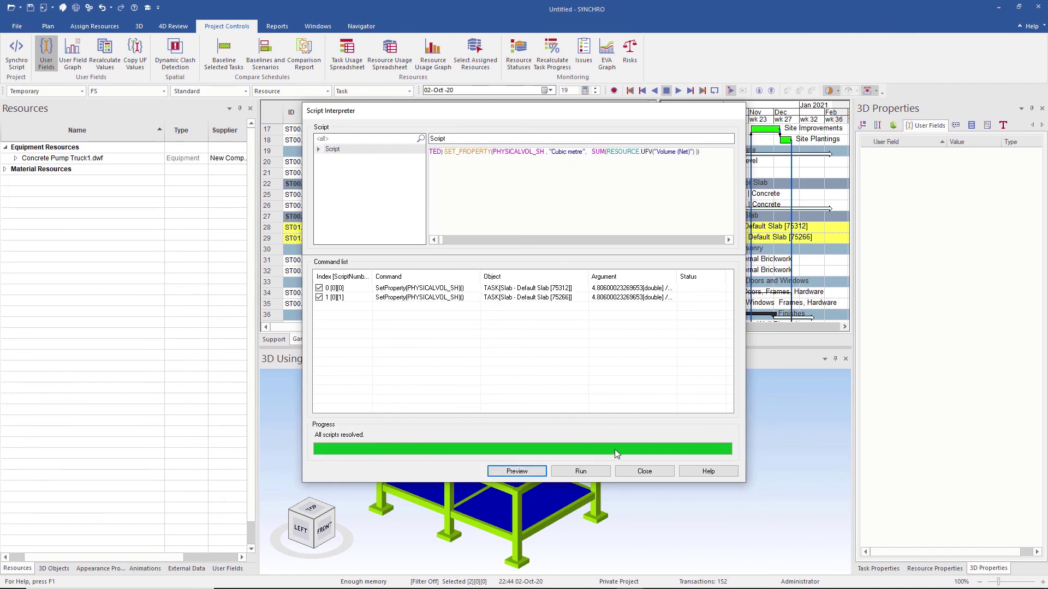
{"action": "left_click", "coordinate": [604, 471]}
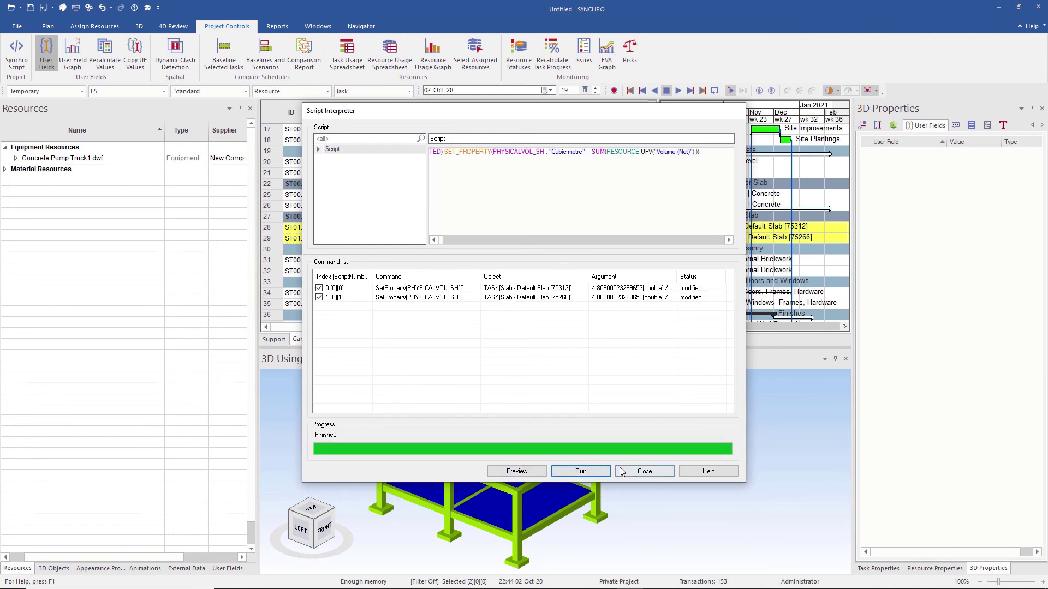
{"action": "left_click", "coordinate": [621, 471]}
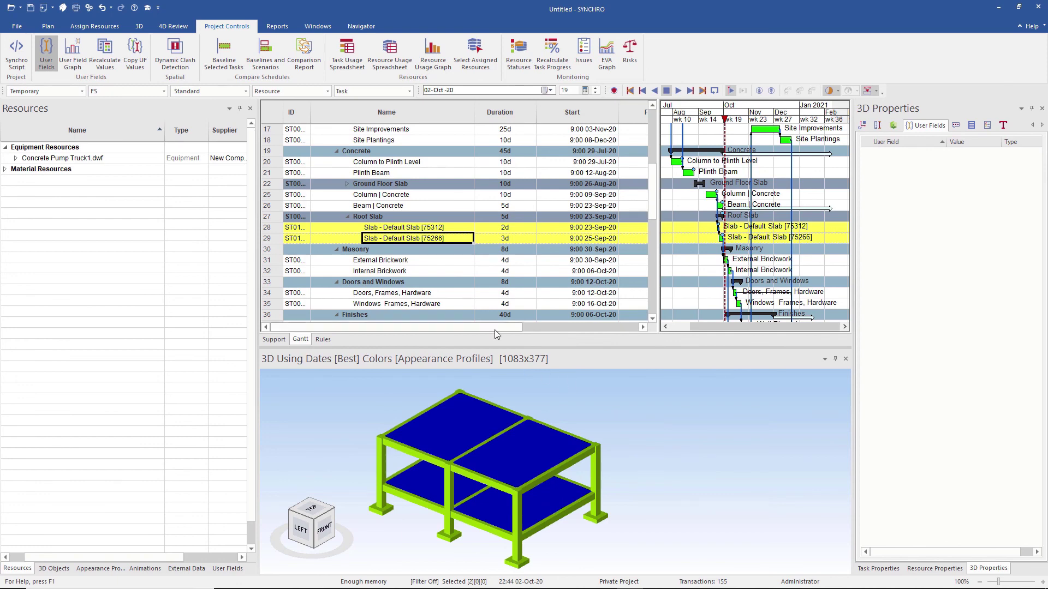
{"action": "left_click_drag", "start_coordinate": [494, 329], "coordinate": [610, 336]}
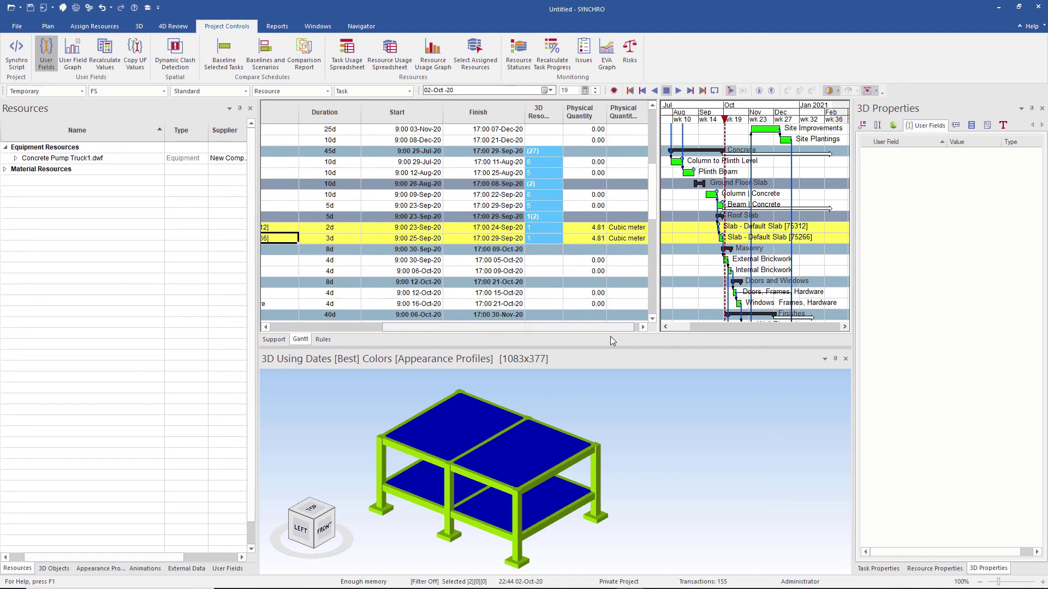
{"action": "left_click_drag", "start_coordinate": [610, 337], "coordinate": [612, 336]}
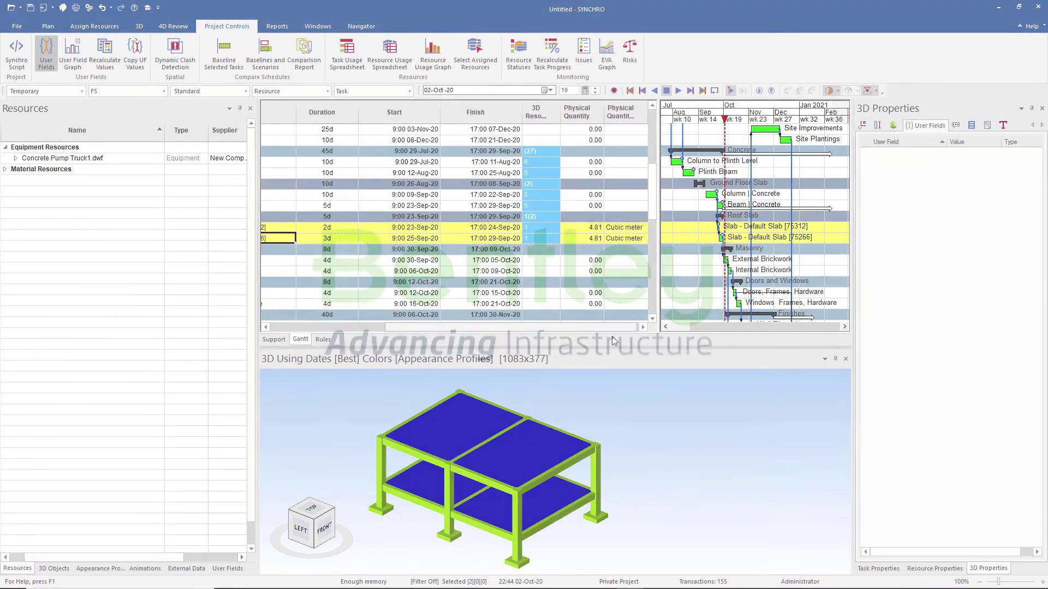